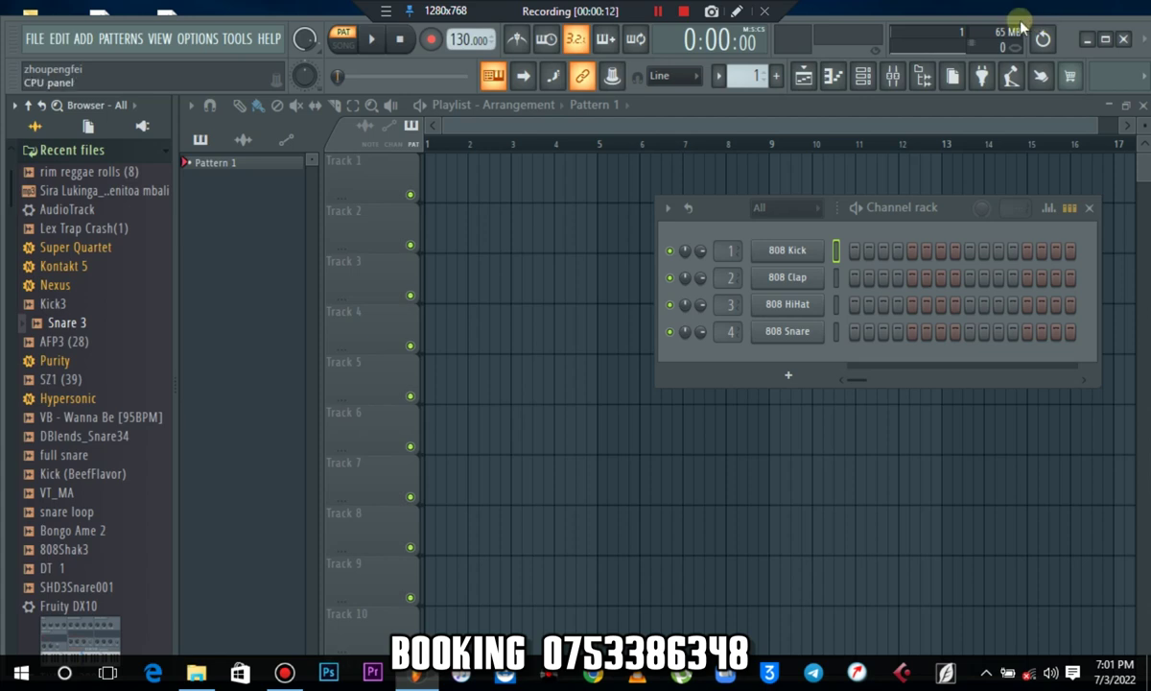
Step: Set the project tempo to 105 BPM while playing the metronome
drag(1003, 17, 1048, 21)
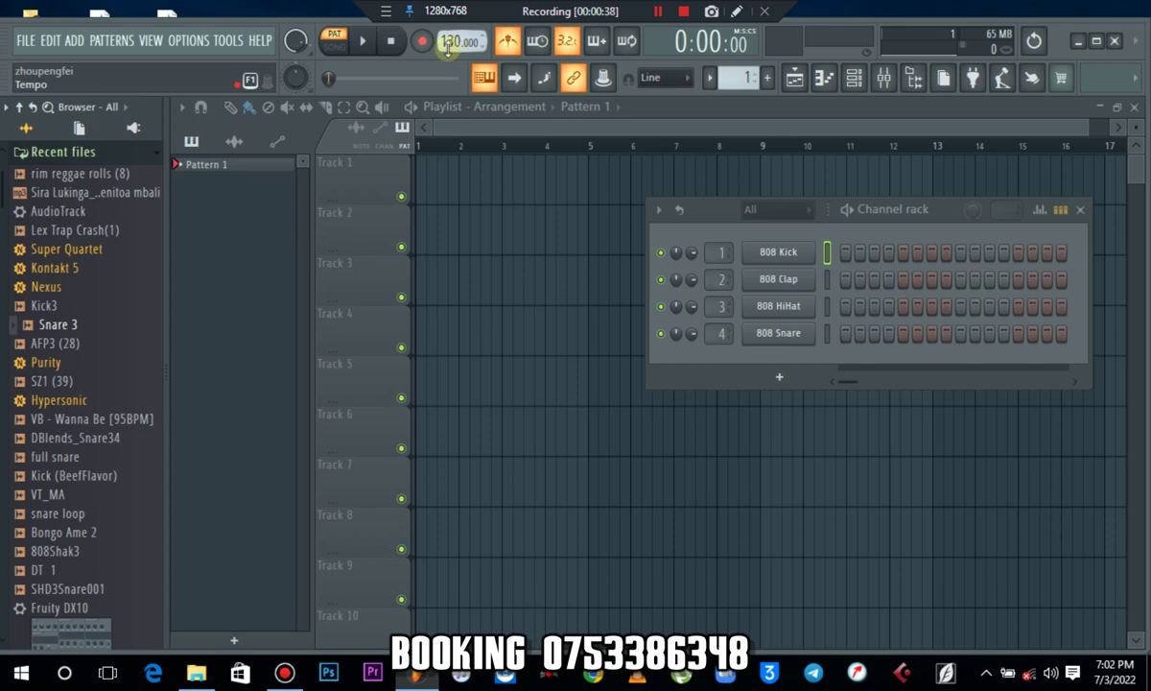
key(space)
key(space)
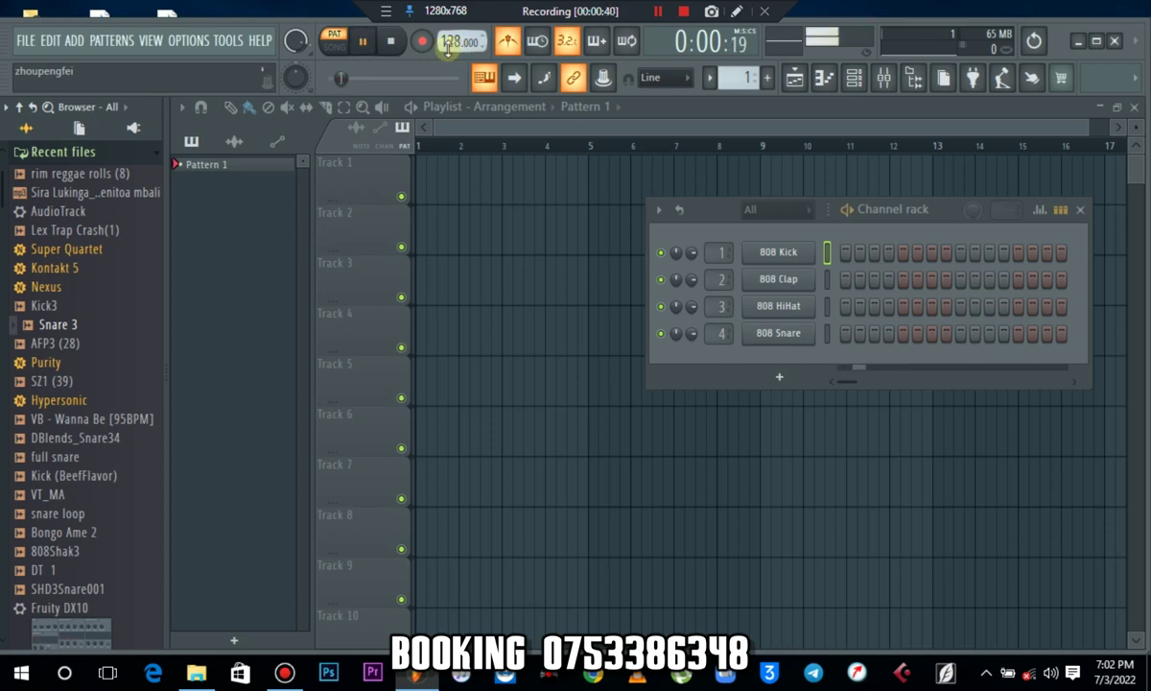
scroll(447, 50, down, 9)
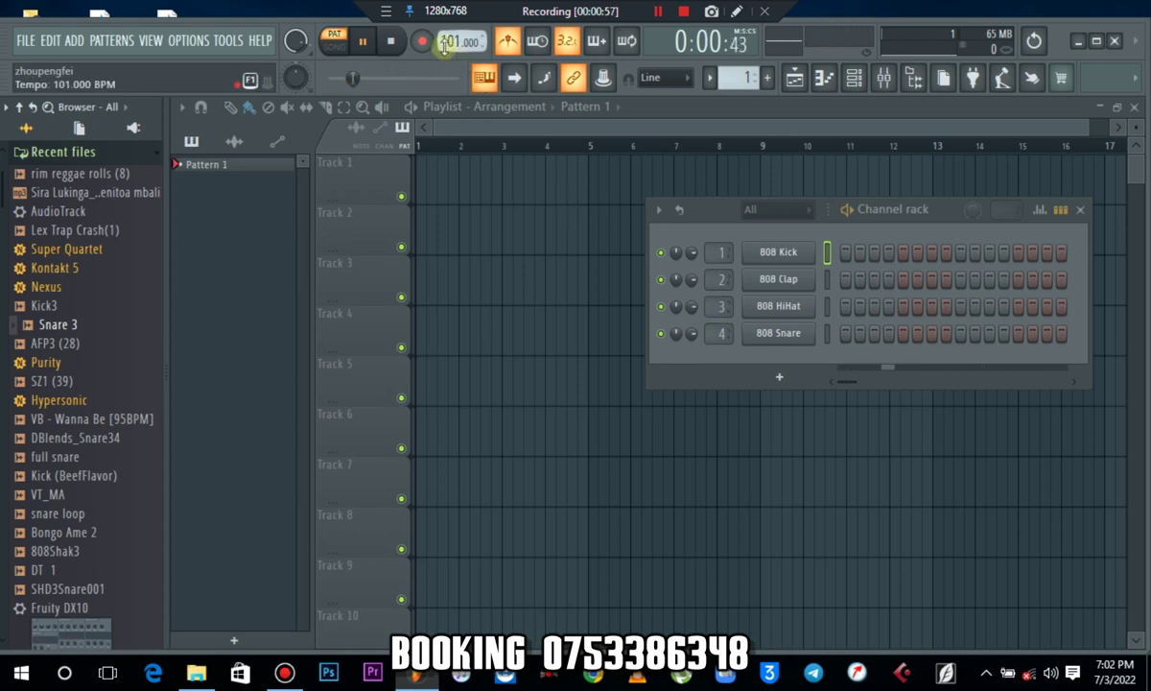
scroll(446, 43, up, 1)
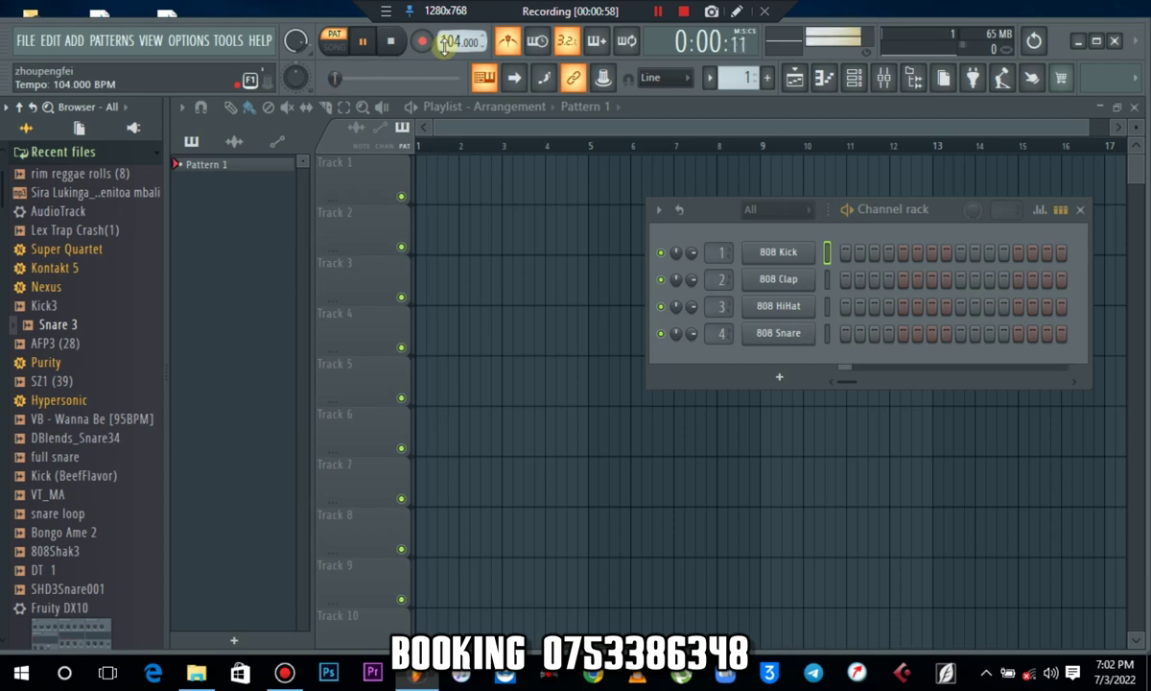
key(space)
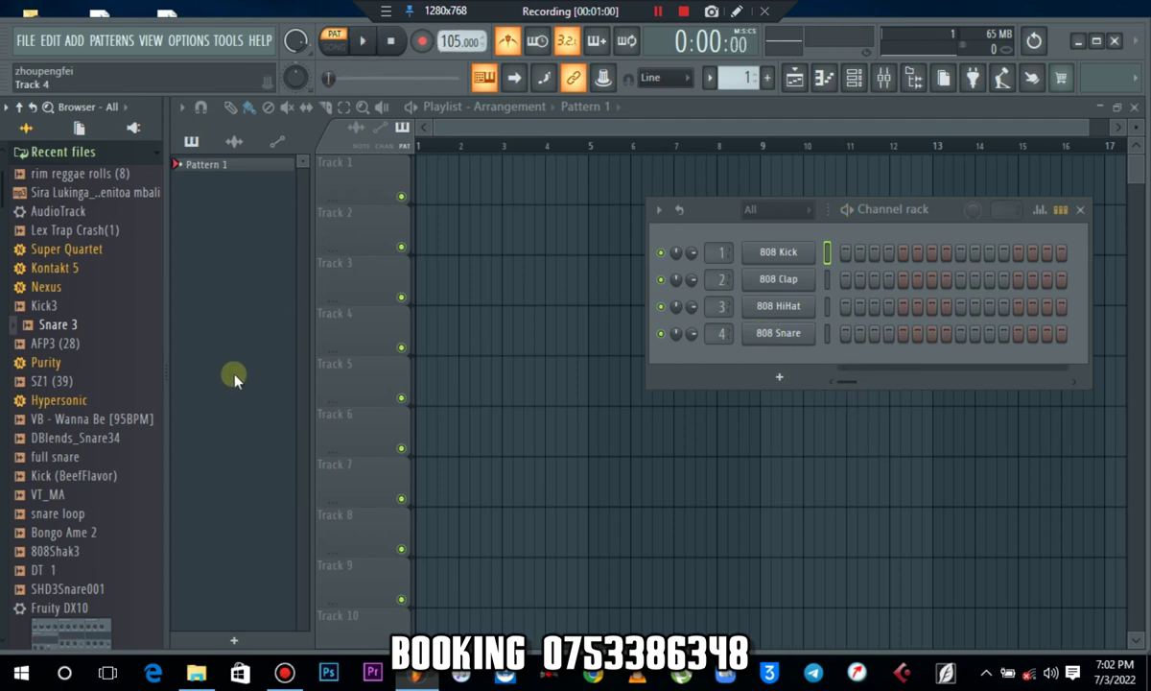
Step: Replace the 808 Snare channel with Hypersonic and load its Soft Vintage EP patch from the Electric Pianos group
drag(69, 399, 779, 343)
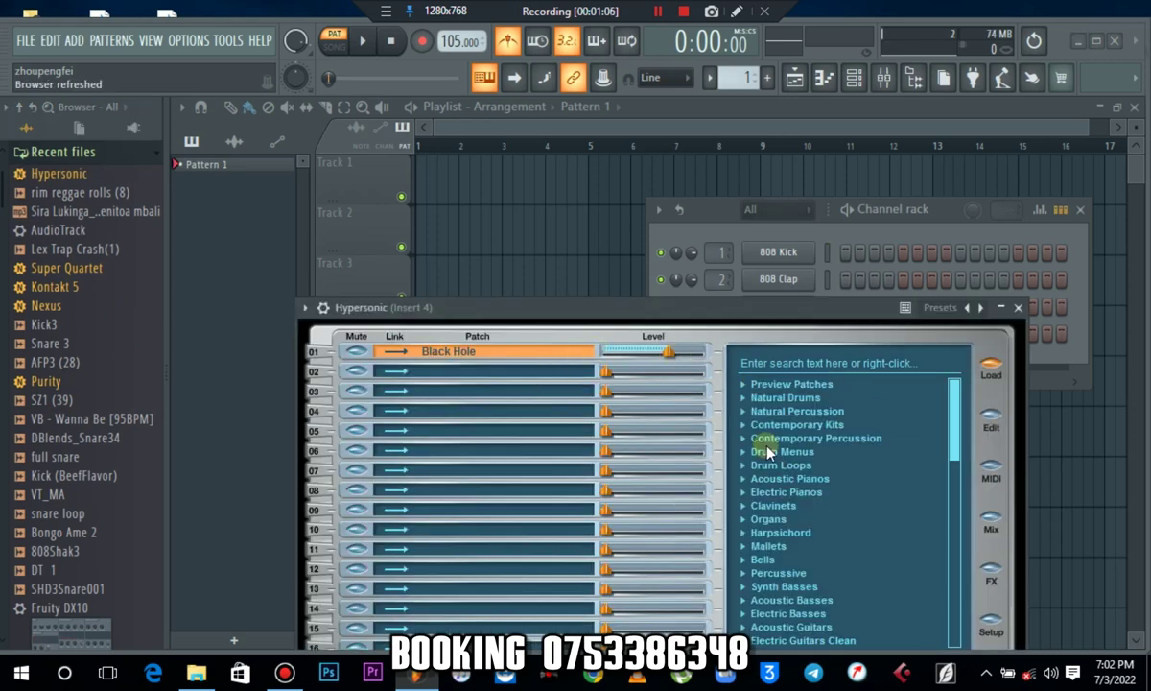
click(743, 492)
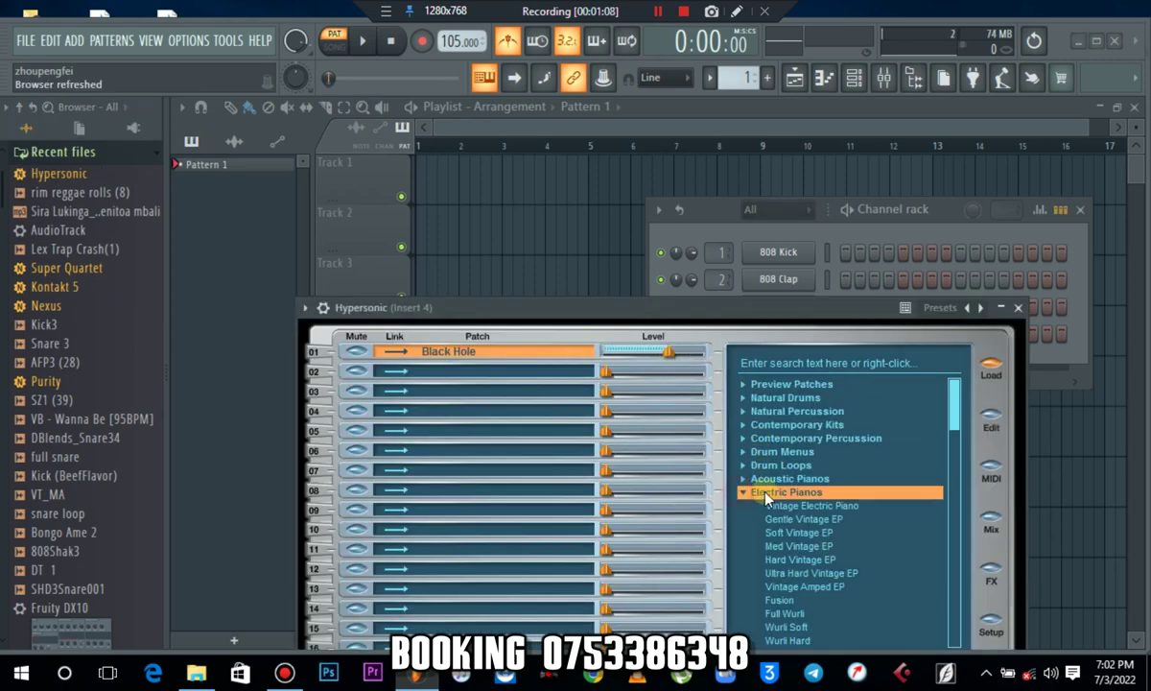
click(772, 531)
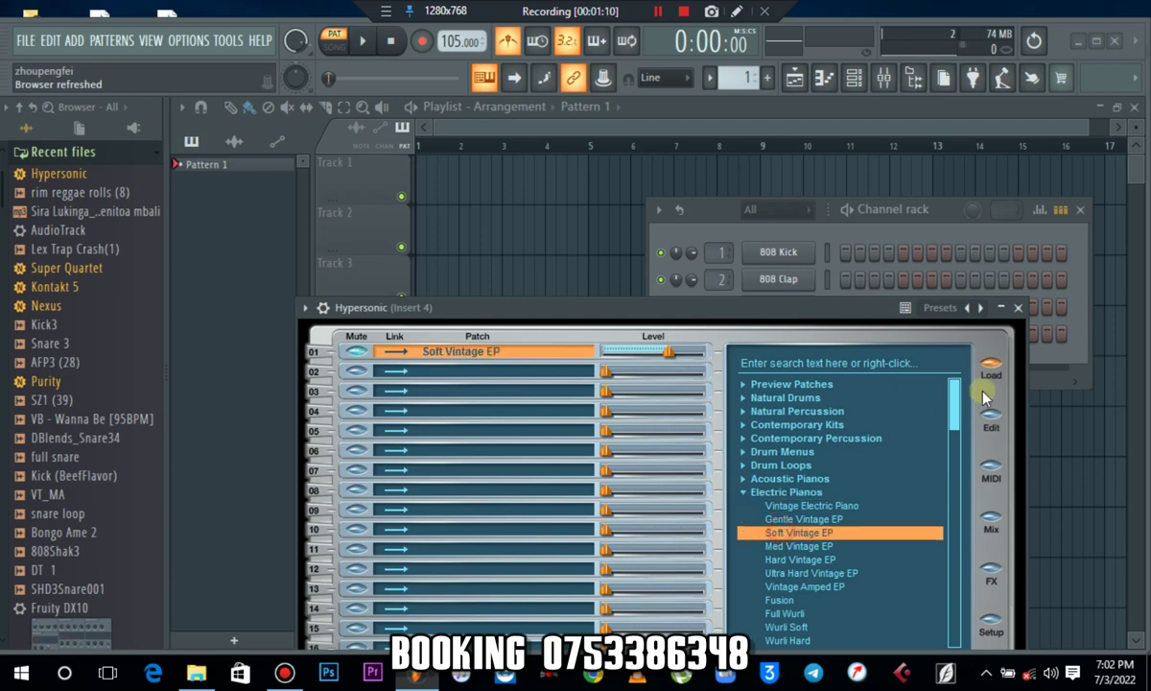
click(1019, 308)
Step: Place a Pattern 1 clip at bar 1 of Track 4 and extend it to six bars
click(470, 326)
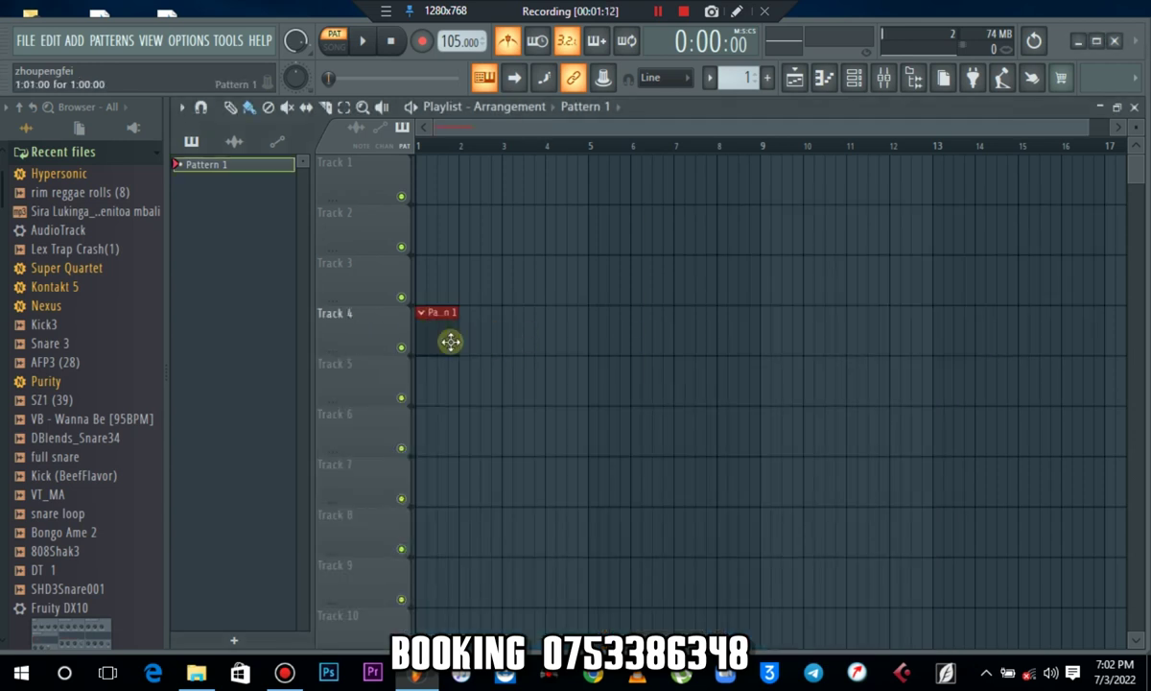
drag(455, 343, 673, 345)
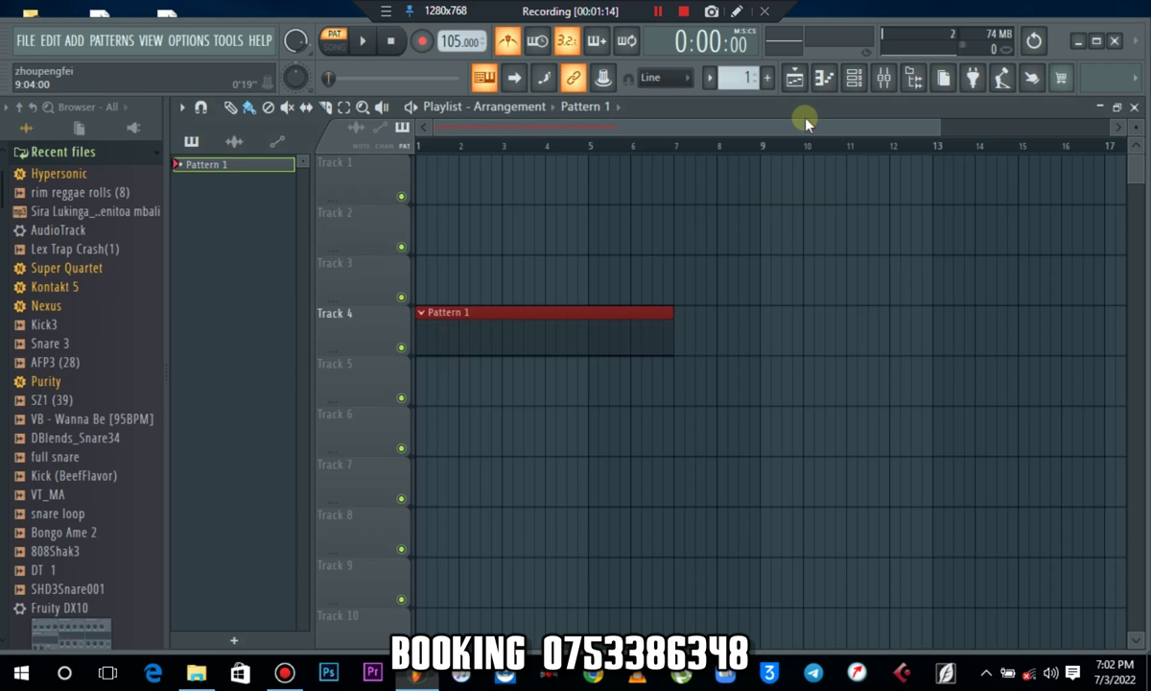
Step: Open the Hypersonic channel's piano roll and draw a half-bar chord of D5, F#5, A5 and D6 at bar 1
click(856, 79)
right_click(791, 347)
click(836, 332)
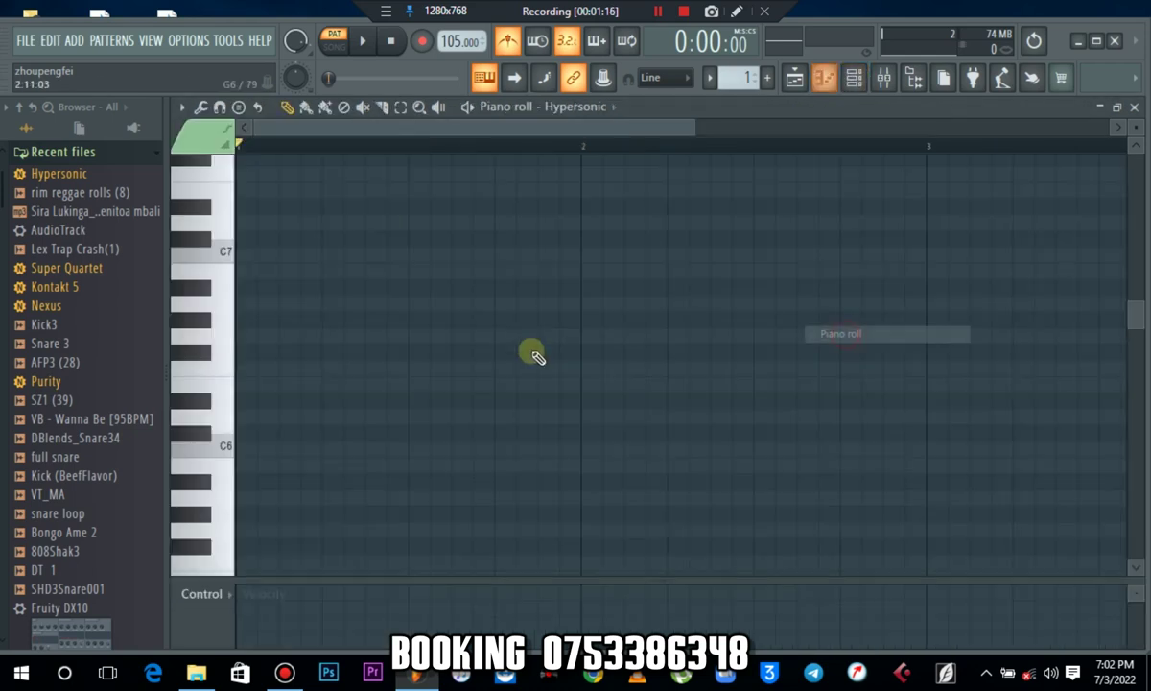
click(276, 482)
drag(257, 510, 195, 417)
drag(277, 416, 403, 427)
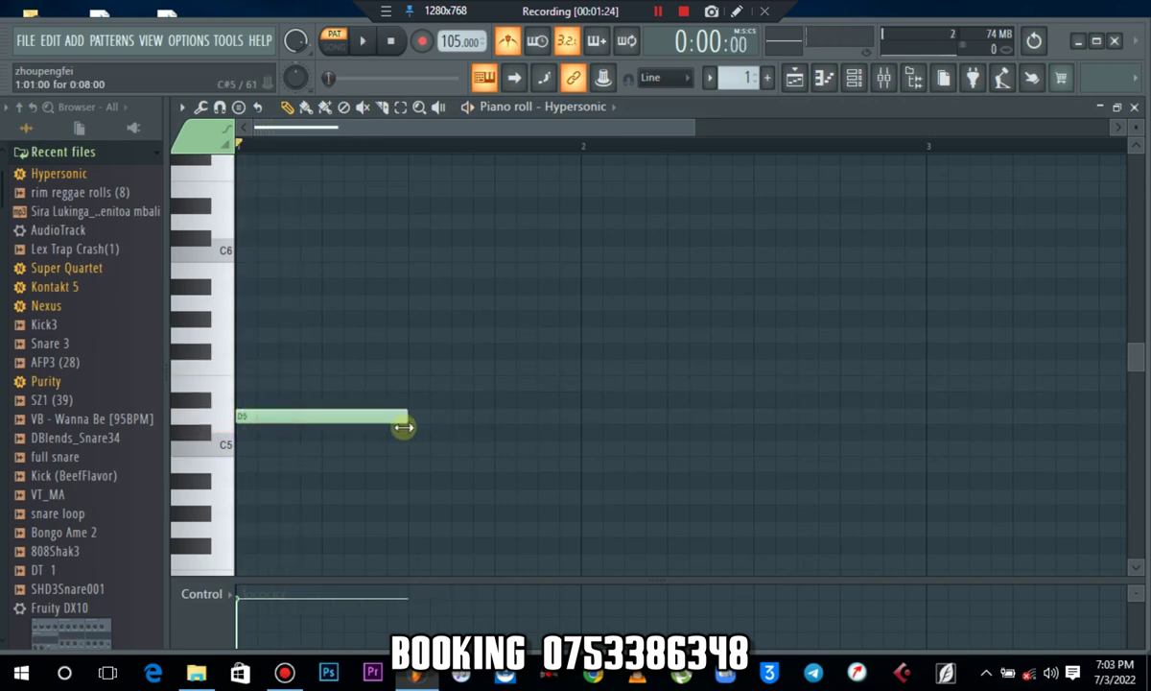
click(245, 351)
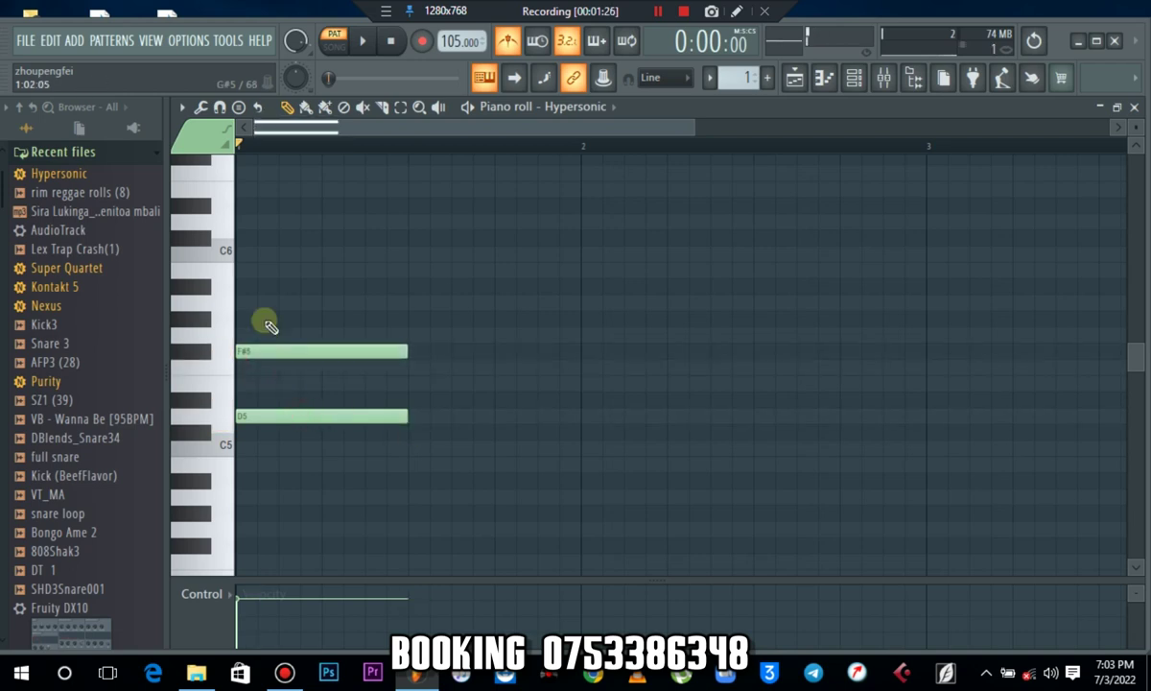
click(247, 302)
click(245, 222)
key(space)
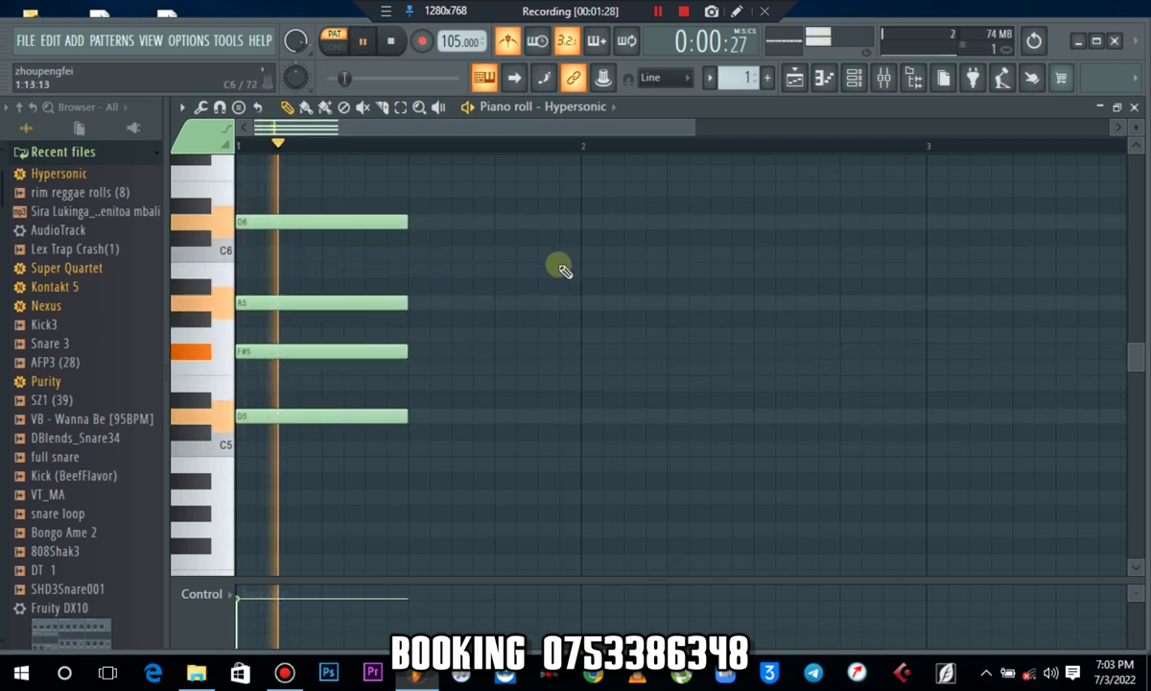
Step: Lengthen all four notes of the bar 1 chord to one full bar
drag(478, 185, 381, 470)
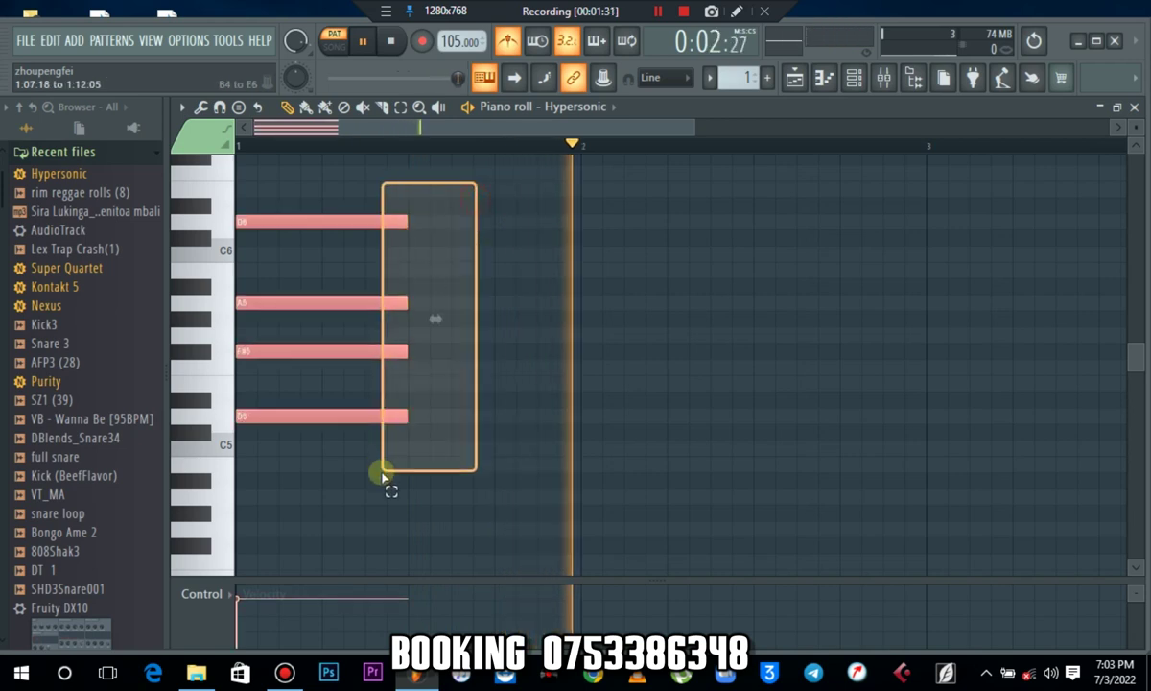
key(space)
mouse_move(406, 417)
mouse_down()
mouse_move(600, 419)
mouse_move(580, 419)
mouse_up()
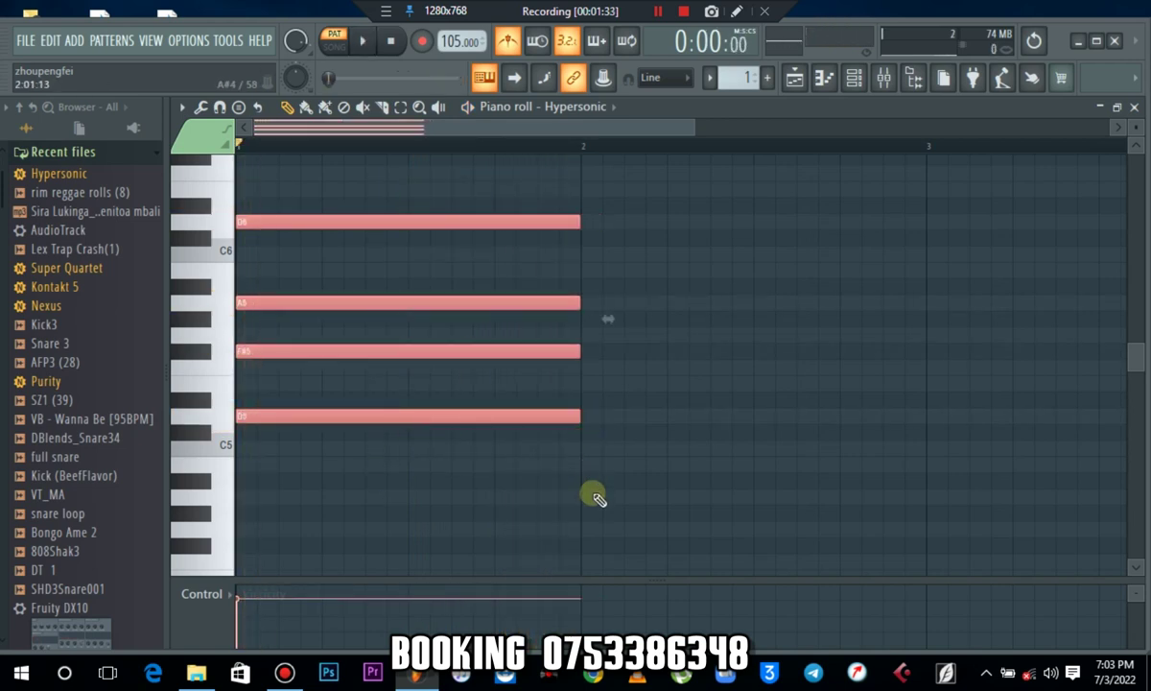
Step: Add a one-bar chord of G4, B4, D5 and G5 at bar 2
drag(588, 495, 580, 534)
click(582, 464)
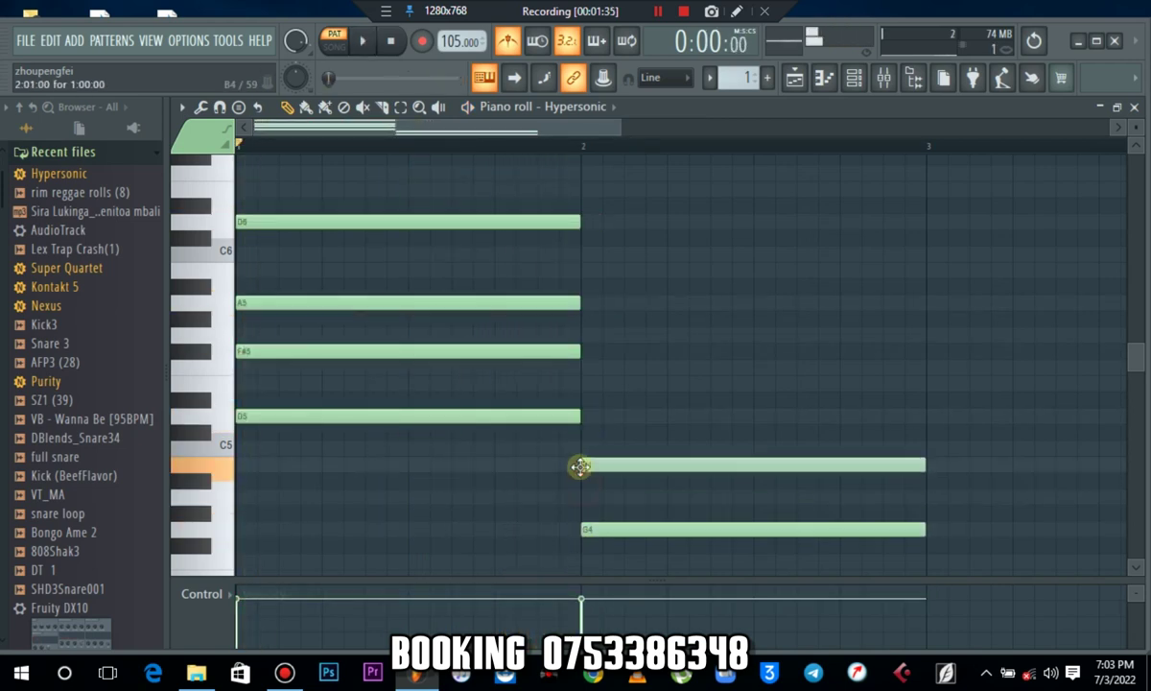
click(587, 413)
click(589, 333)
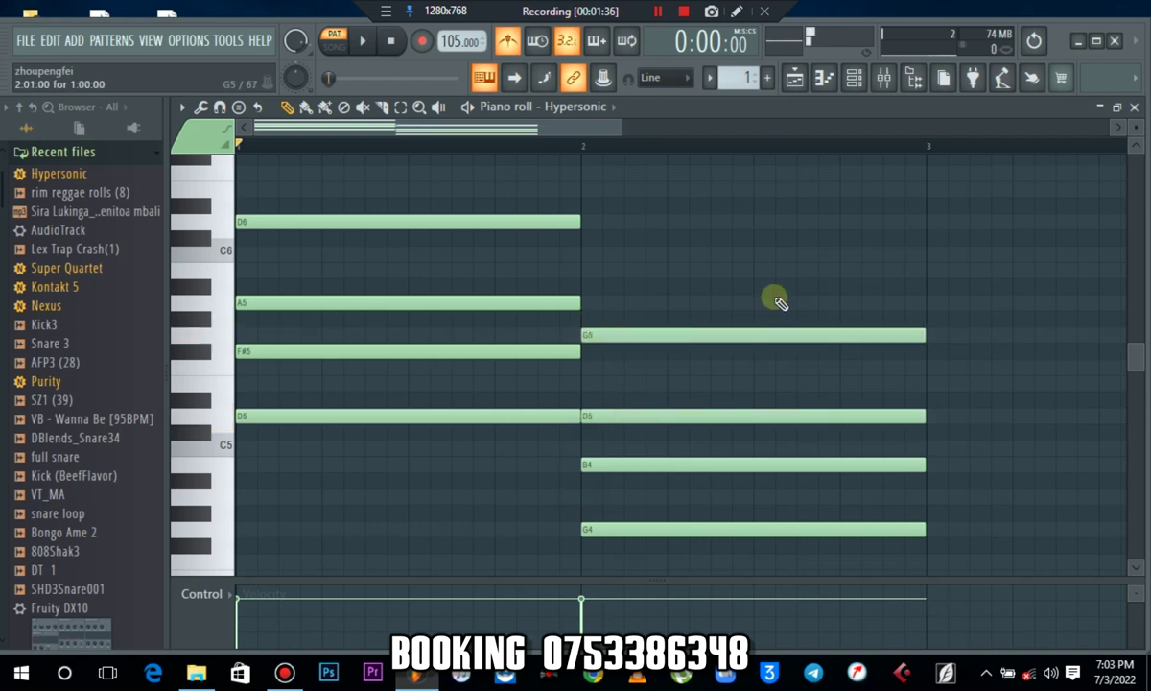
Step: Shorten the bar 2 chord to half a bar and duplicate it into the second half, raised to A4, C#5, E5 and A5
drag(815, 242, 925, 528)
click(935, 529)
right_click(962, 529)
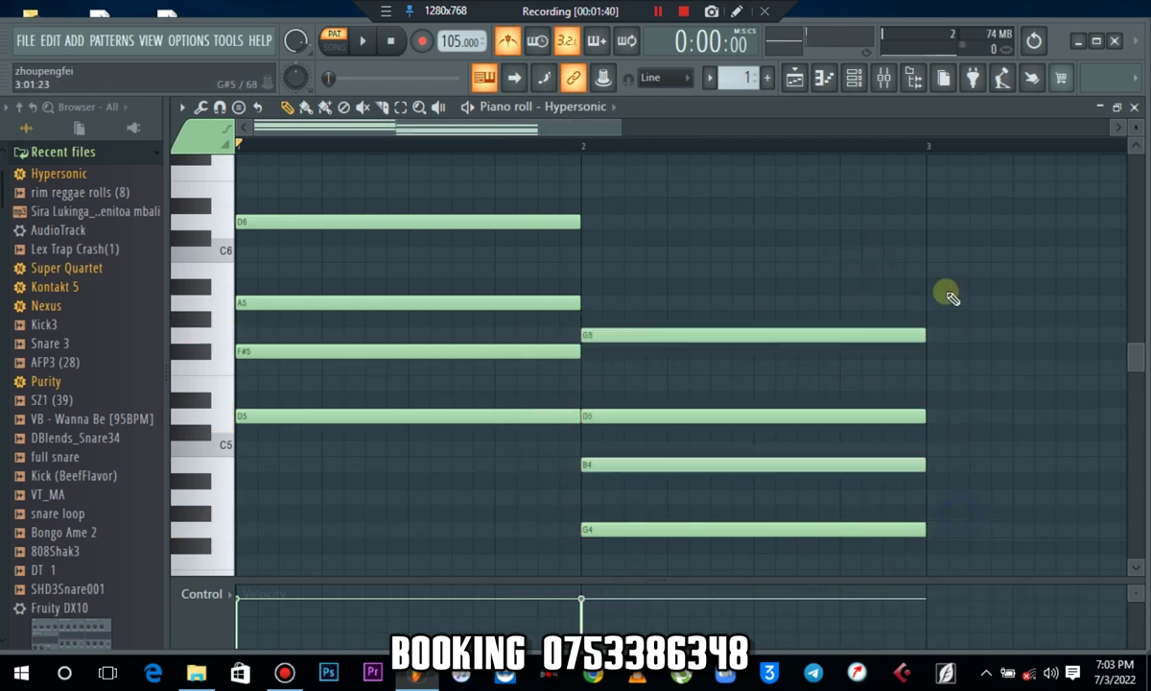
drag(948, 291, 878, 578)
drag(922, 523, 800, 487)
key(ctrl+b)
click(1033, 332)
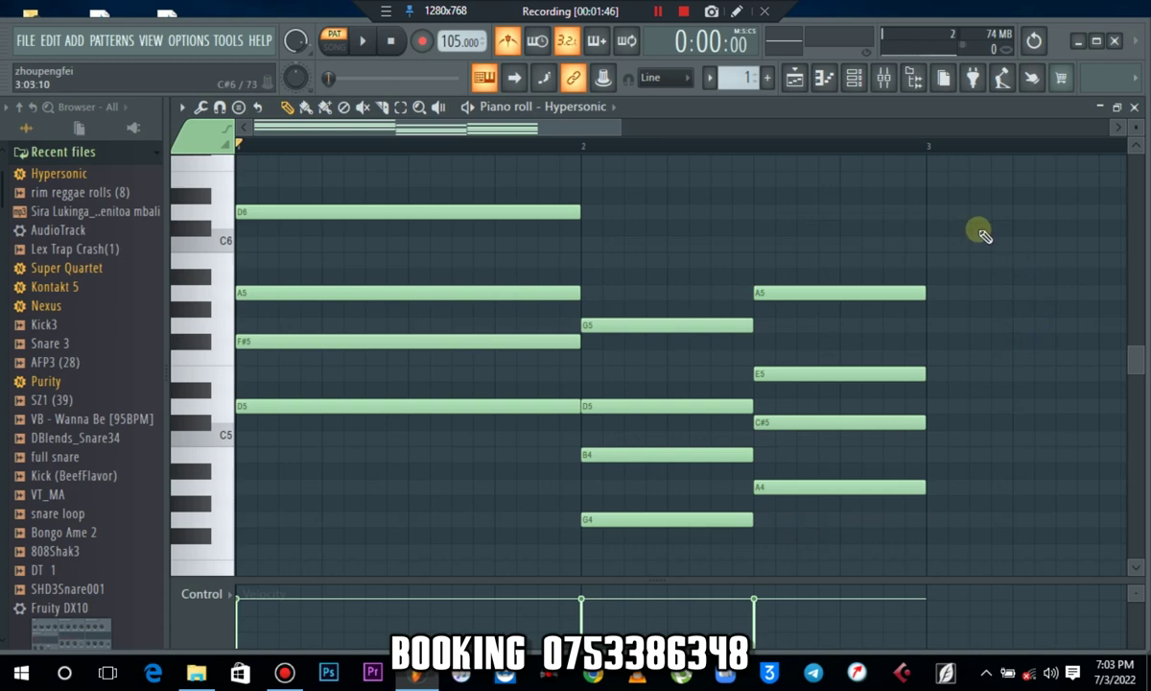
Step: Duplicate the two-bar chord progression into bars 3 and 4 and play it back
scroll(983, 234, up, 3)
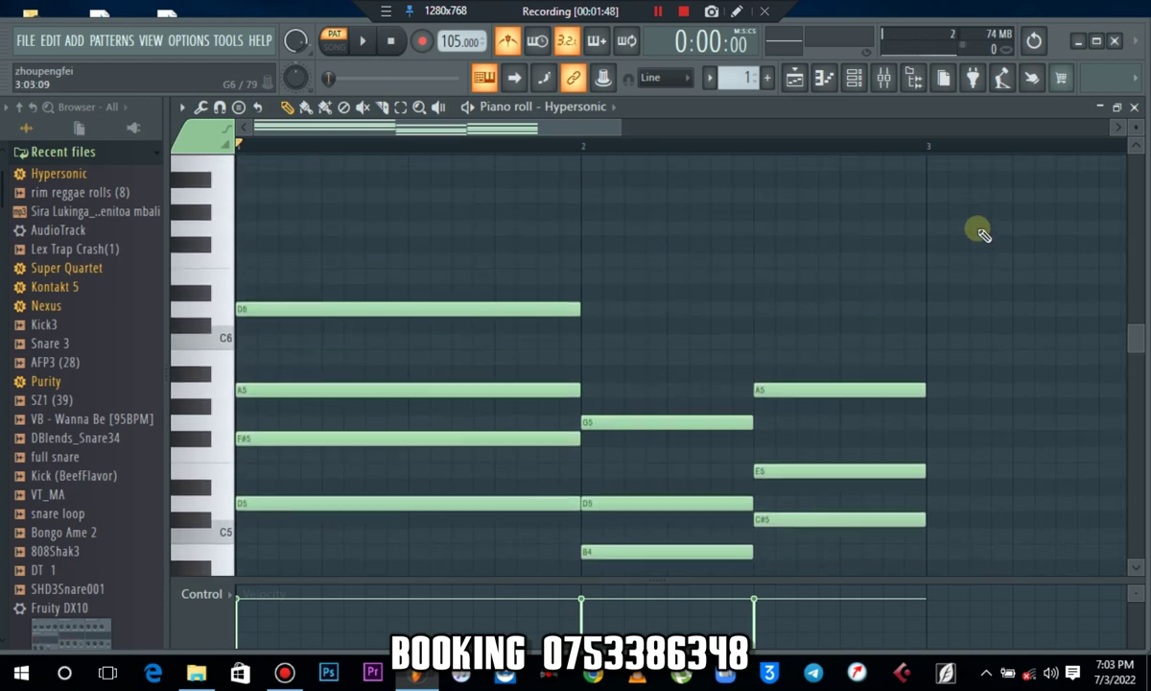
scroll(983, 234, down, 2)
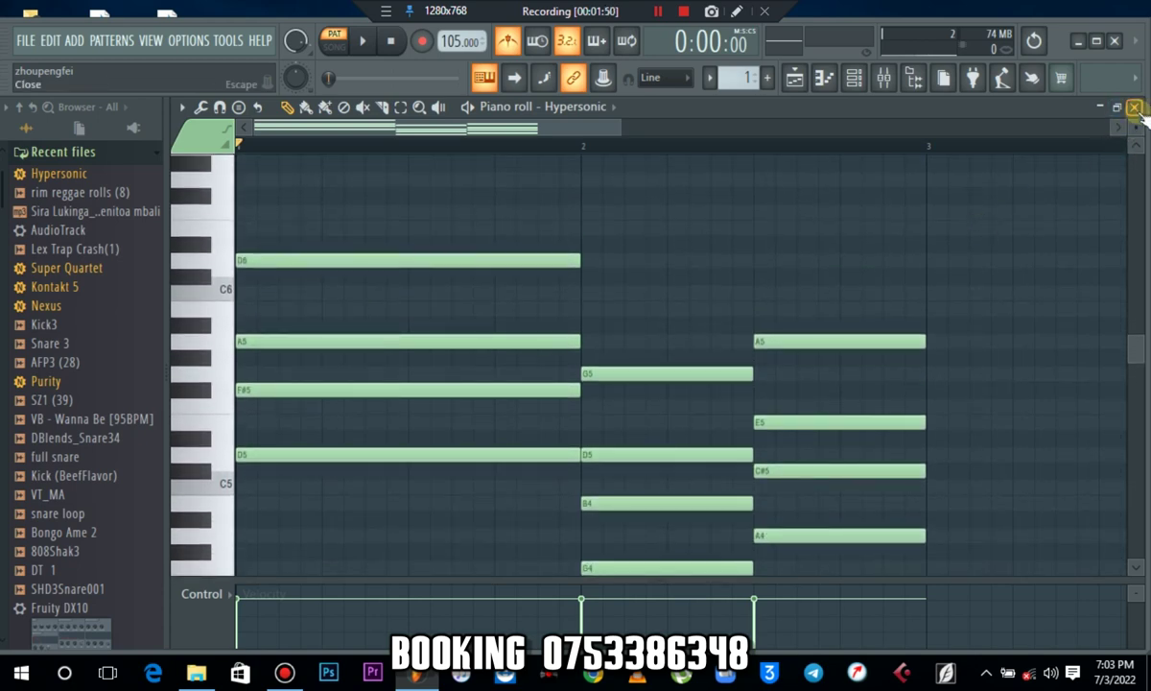
click(1136, 109)
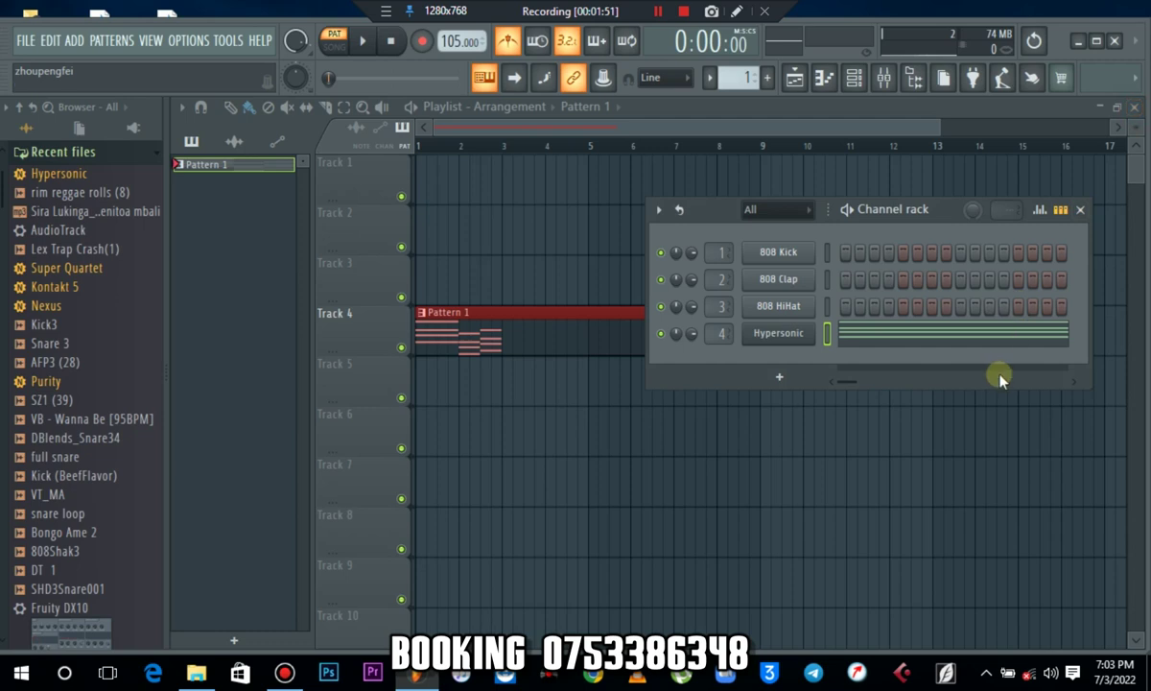
click(905, 335)
key(space)
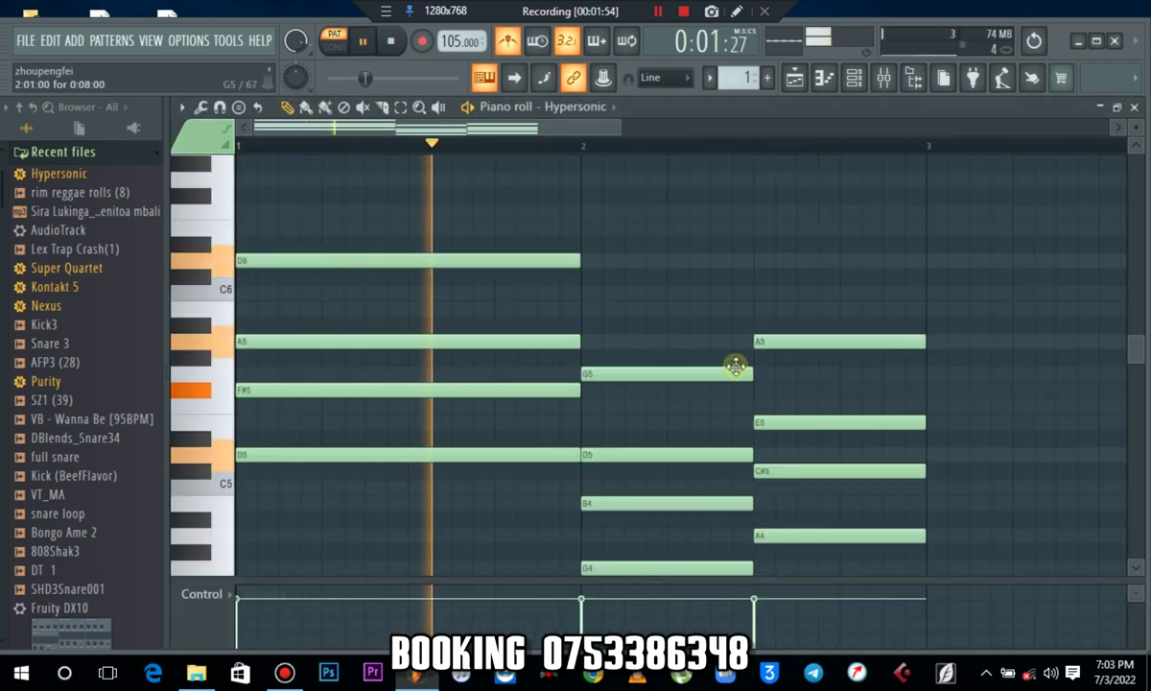
scroll(701, 145, down, 3)
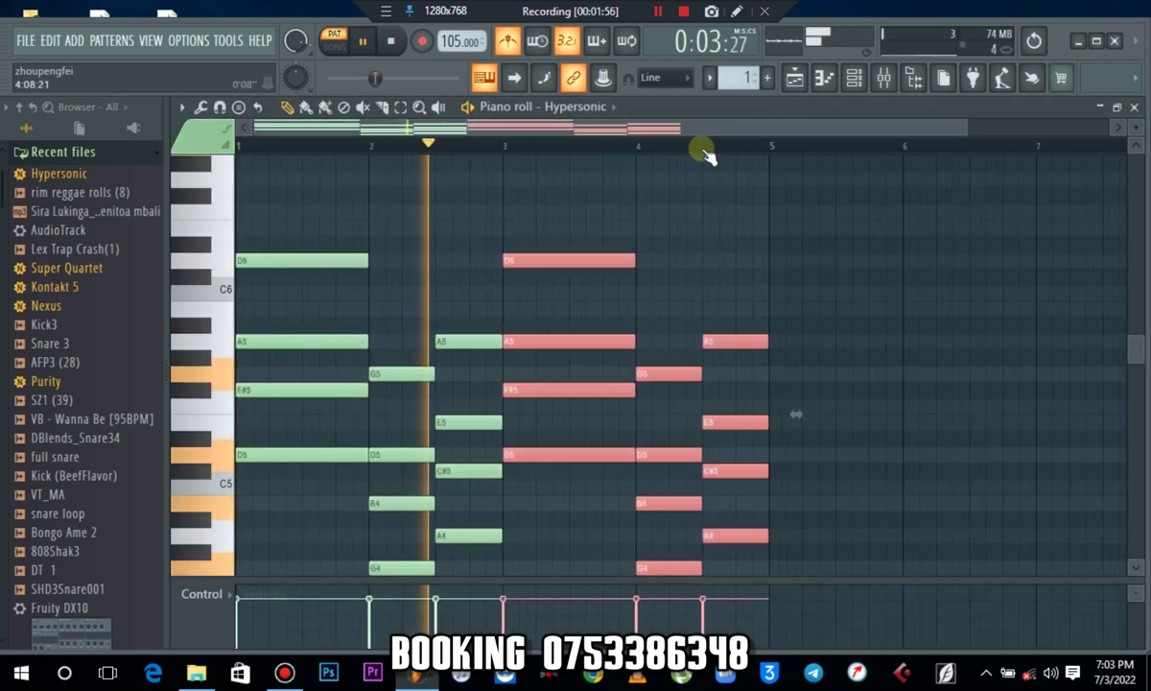
click(873, 311)
key(space)
key(space)
scroll(637, 347, down, 3)
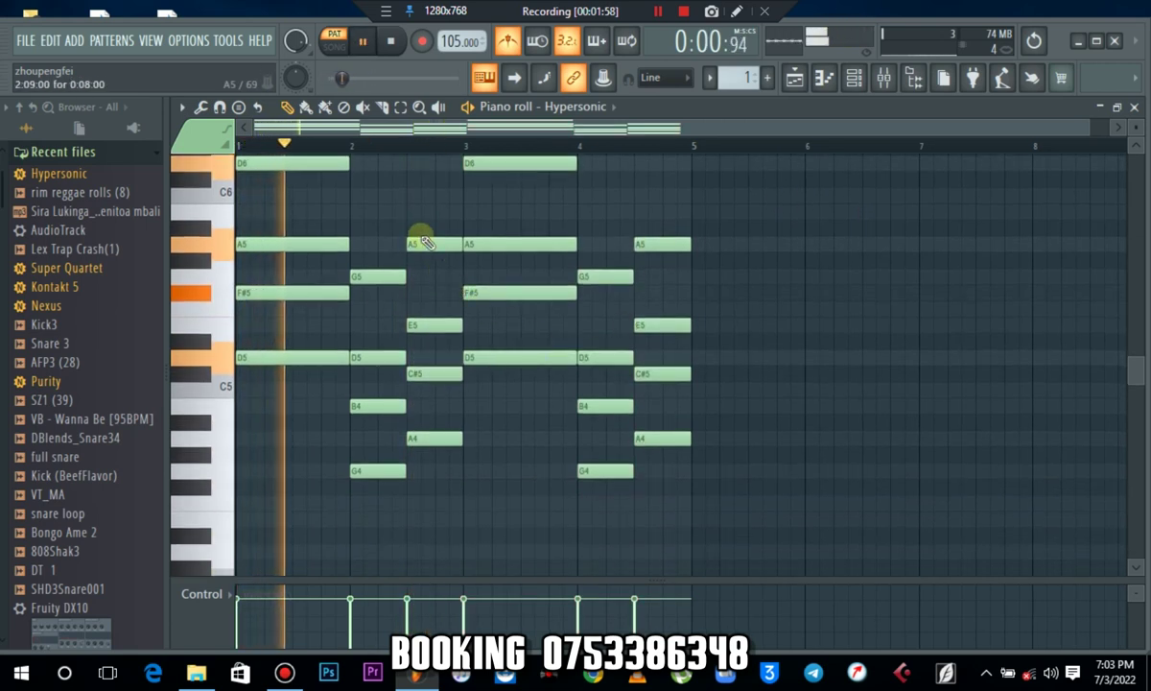
Step: Erase the A4, C#5, E5, A5 chord from bar 2, select the remaining bar 2 chord, and play the progression
right_click(426, 221)
drag(419, 255, 389, 482)
key(space)
key(space)
scroll(417, 476, up, 2)
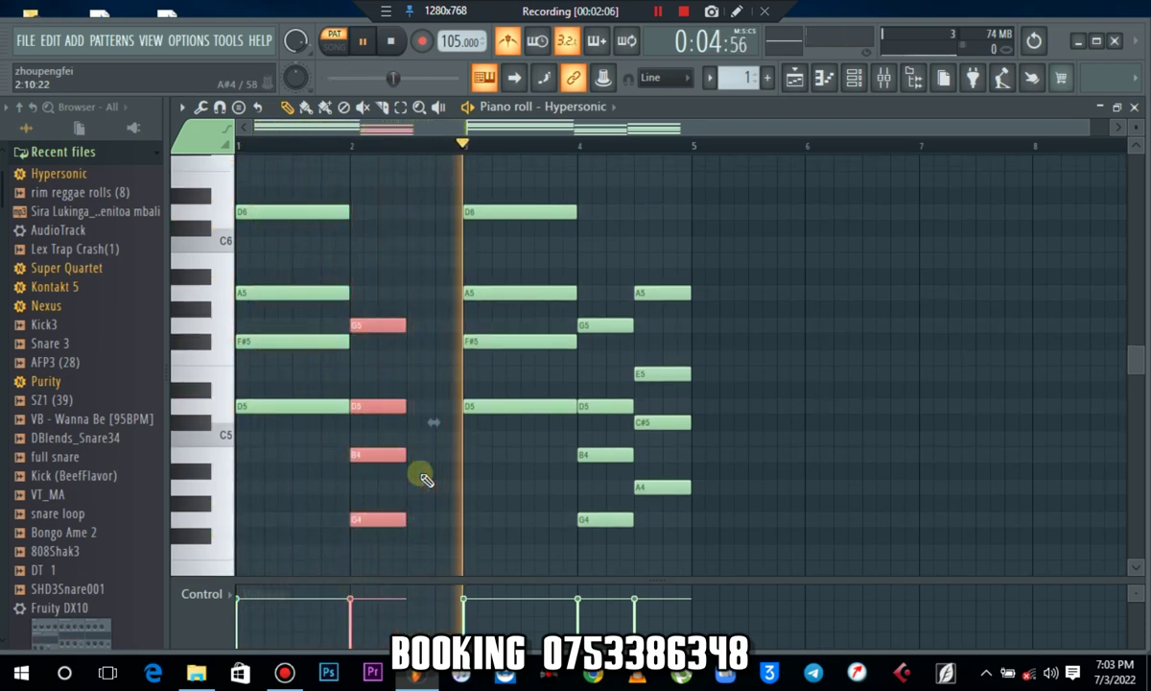
key(space)
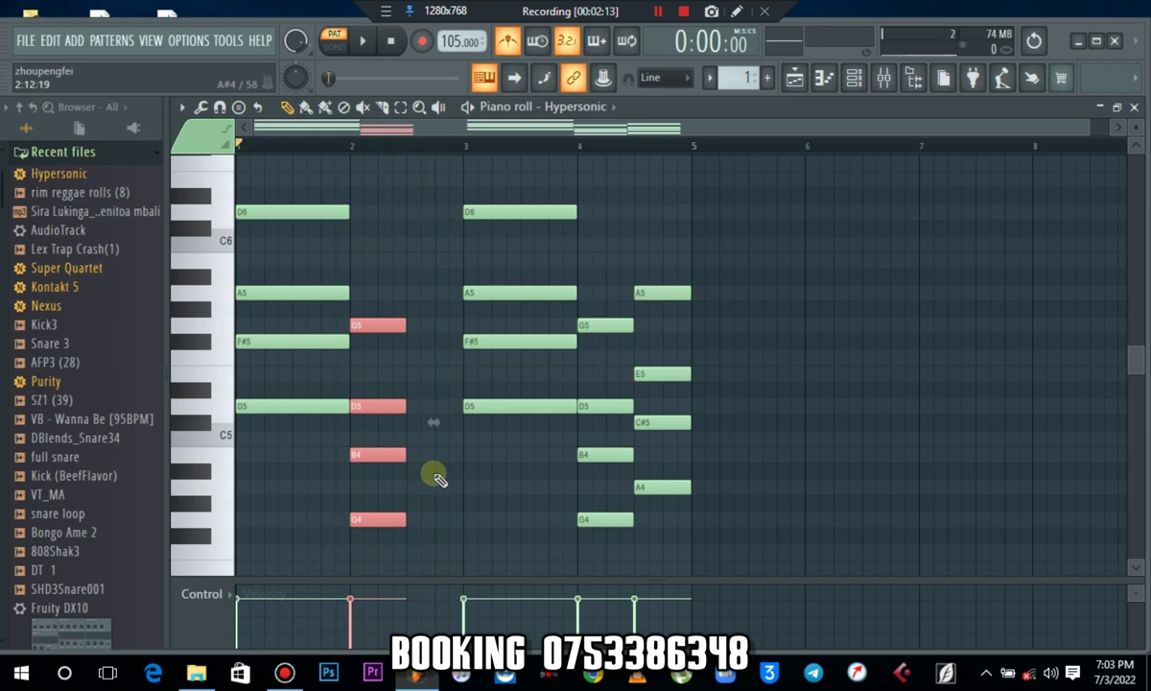
Step: Try the bar 2 G4, B4, D5, G5 chord at a full bar during playback, then return it to half a bar
key(space)
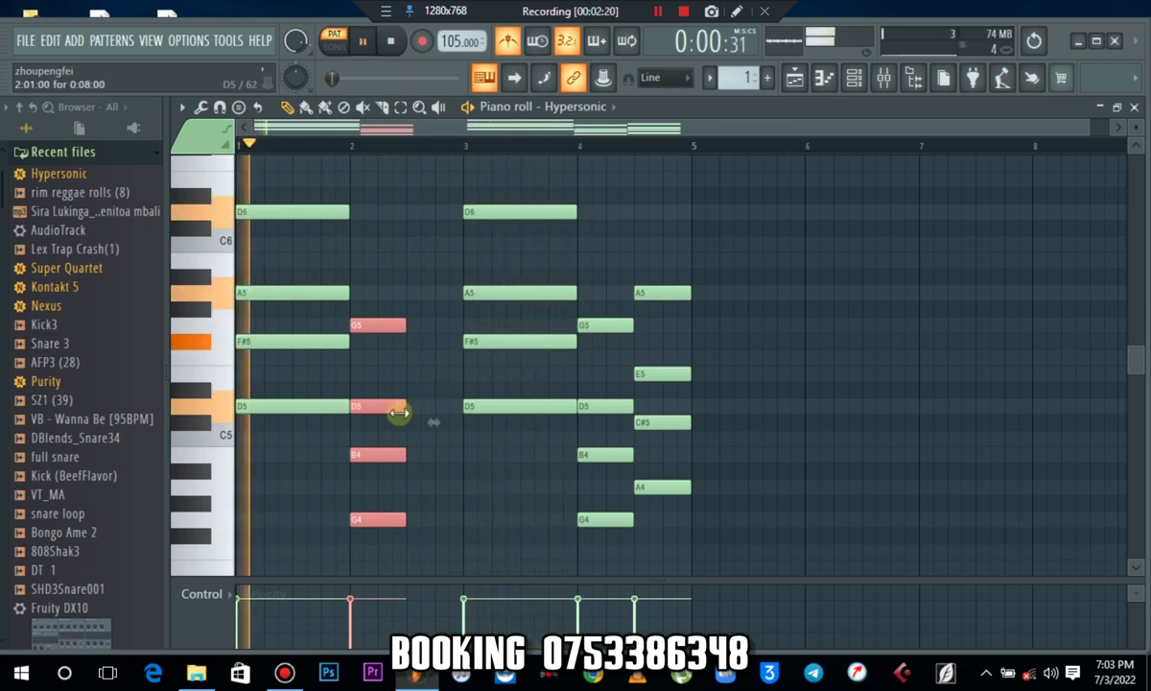
drag(403, 411, 470, 398)
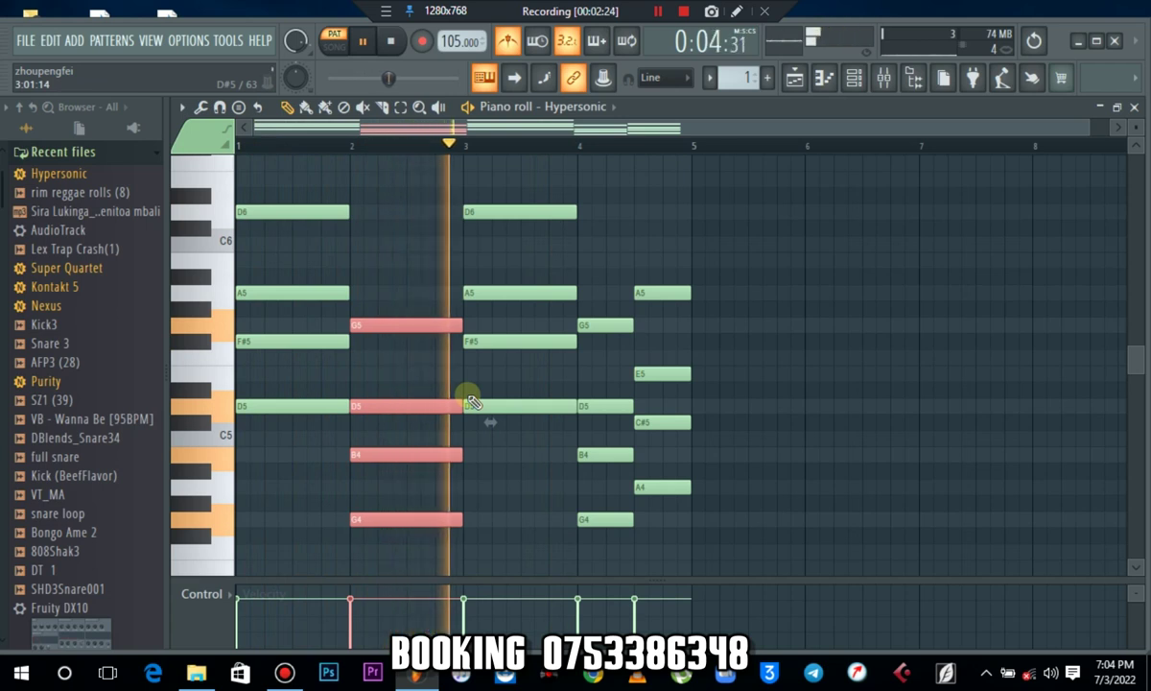
key(space)
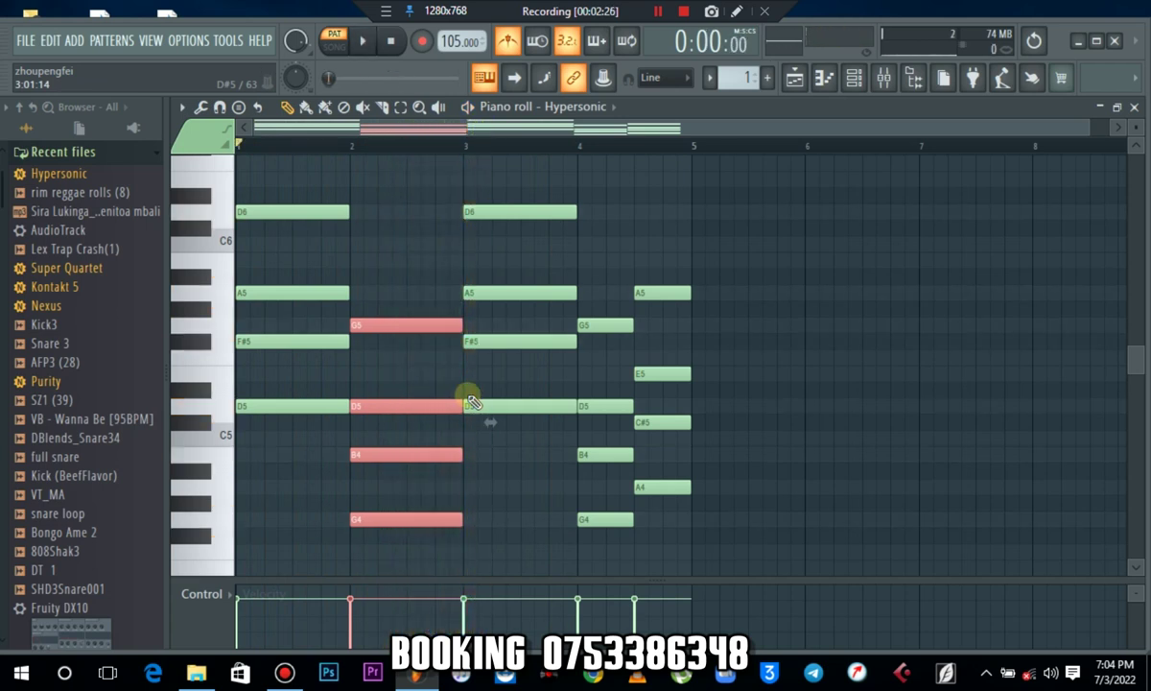
drag(457, 404, 399, 399)
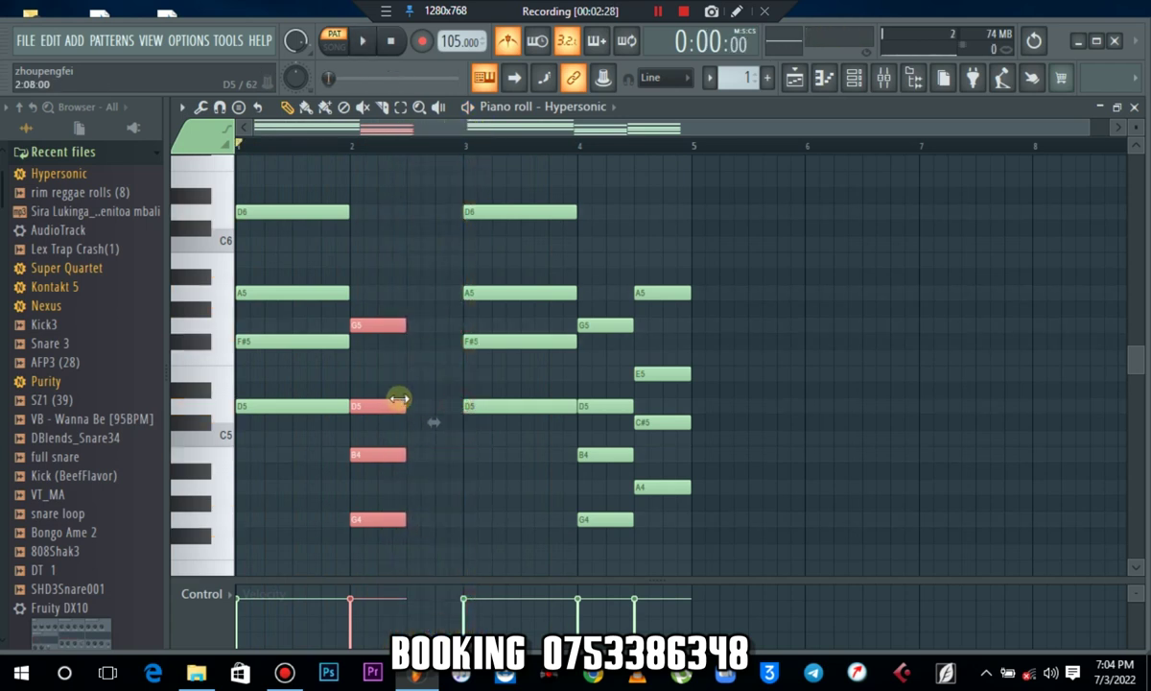
Step: Duplicate the bar 2 chord into the second half of the bar, raise the copy to A4, C#5, E5 and A5, and play it back
key(ctrl+b)
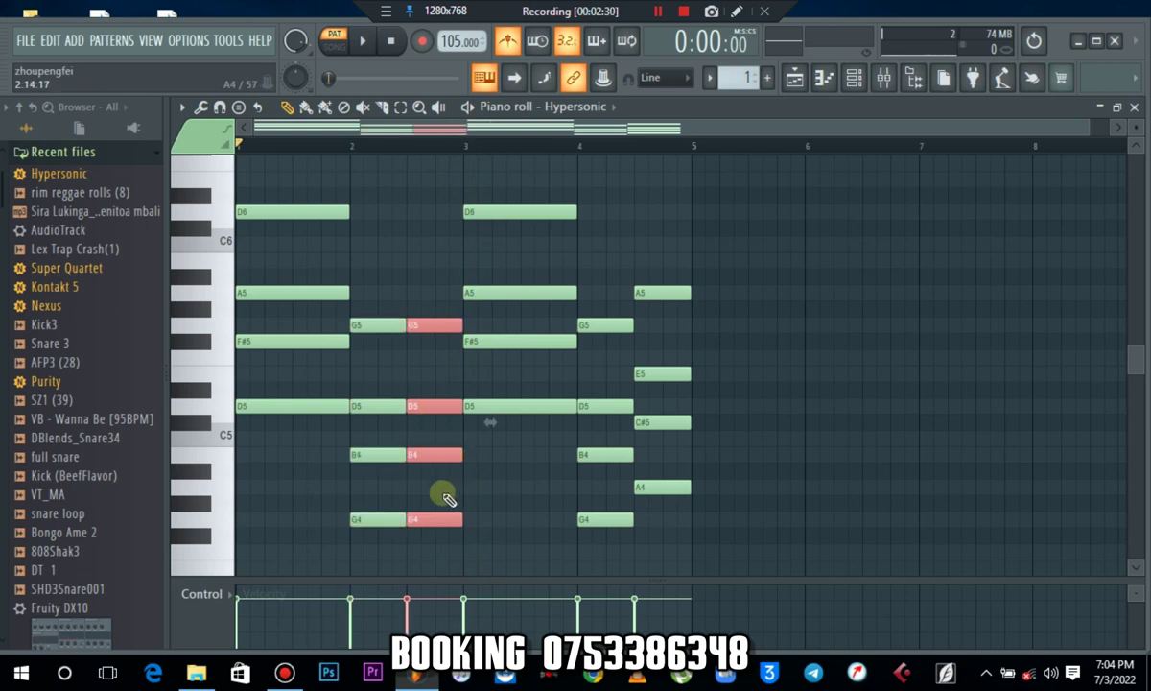
drag(447, 526, 445, 483)
click(496, 481)
key(space)
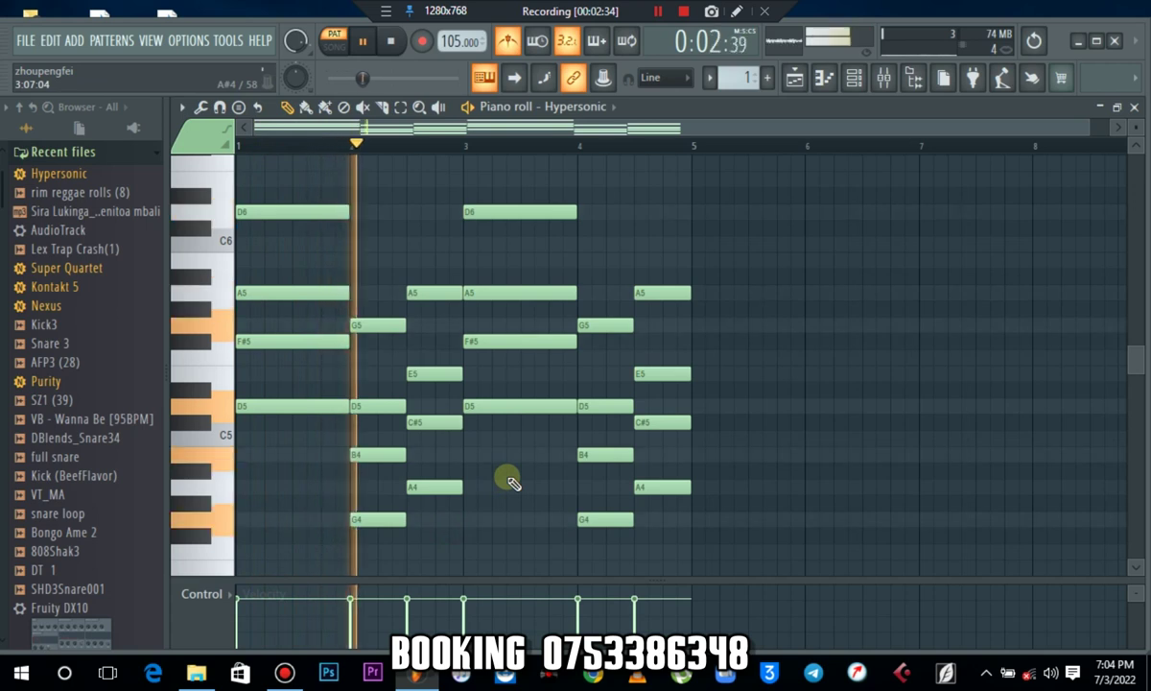
key(space)
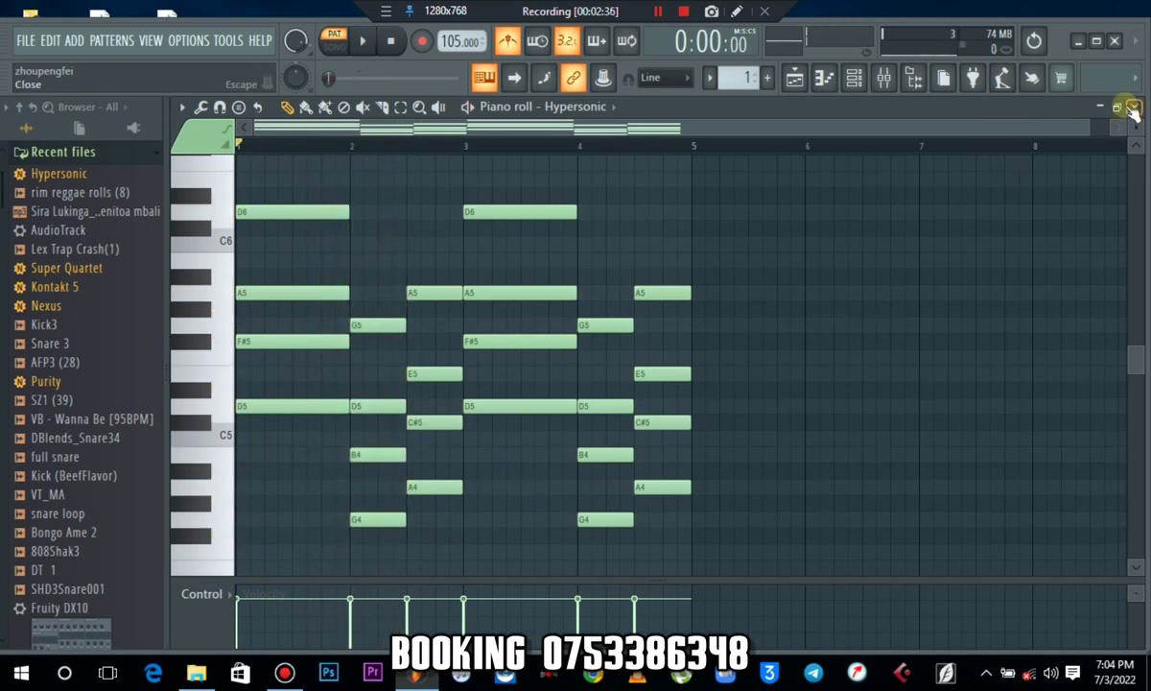
Step: Return to the playlist, trim the Pattern 1 clip on Track 4 to four bars, and play the song from bar 1
click(1134, 108)
key(space)
right_click(790, 441)
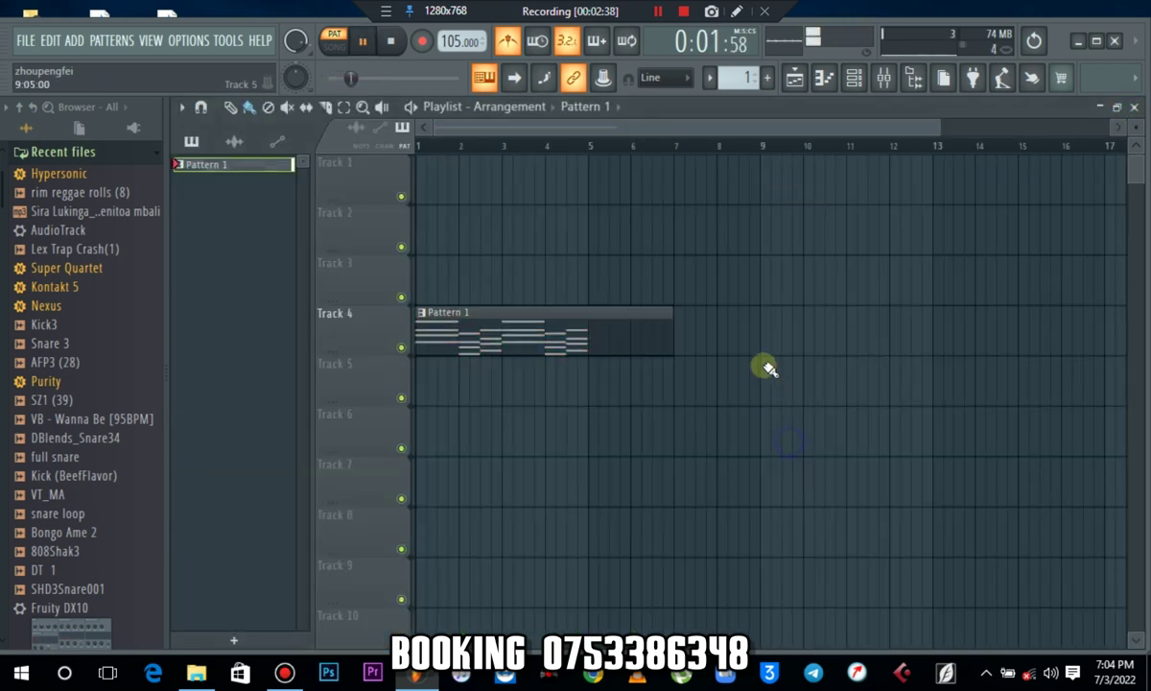
drag(669, 343, 588, 350)
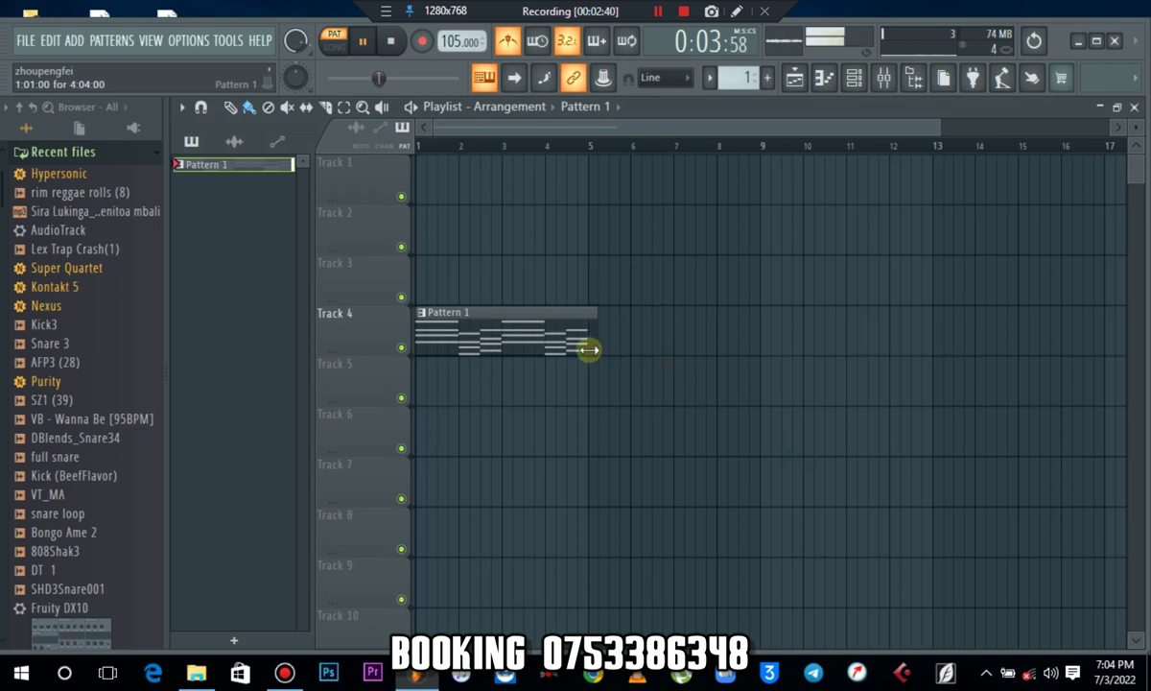
click(428, 147)
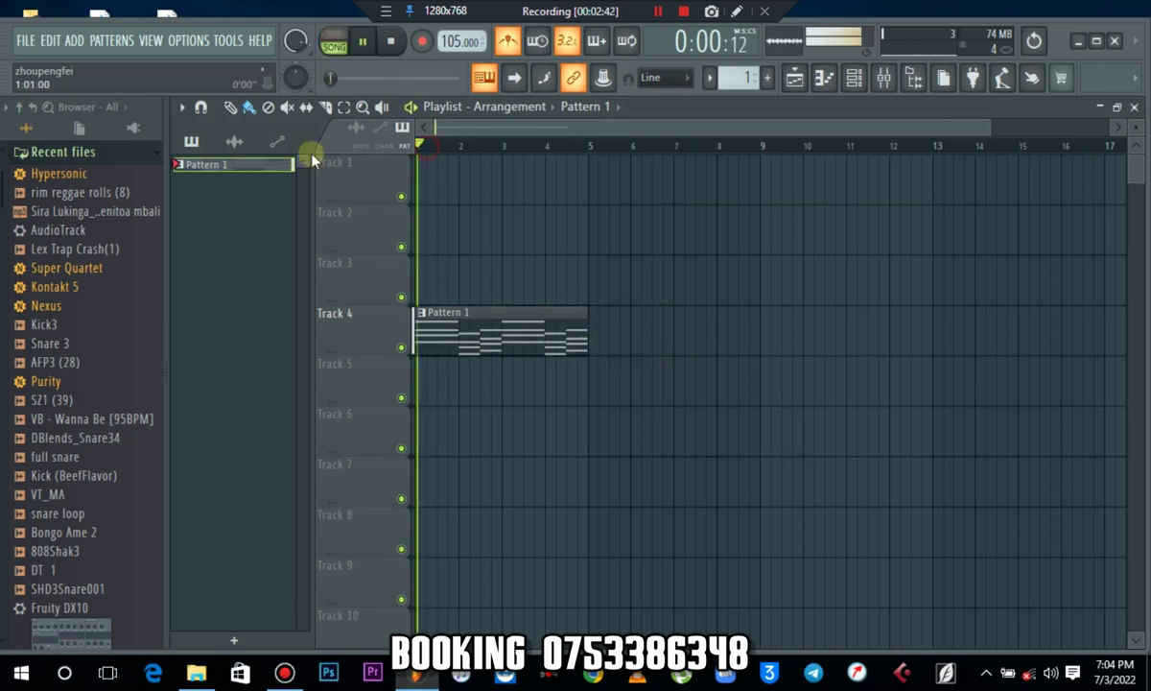
Step: Transpose the whole Hypersonic chord progression down one octave during playback, then return to the playlist and stop
click(824, 79)
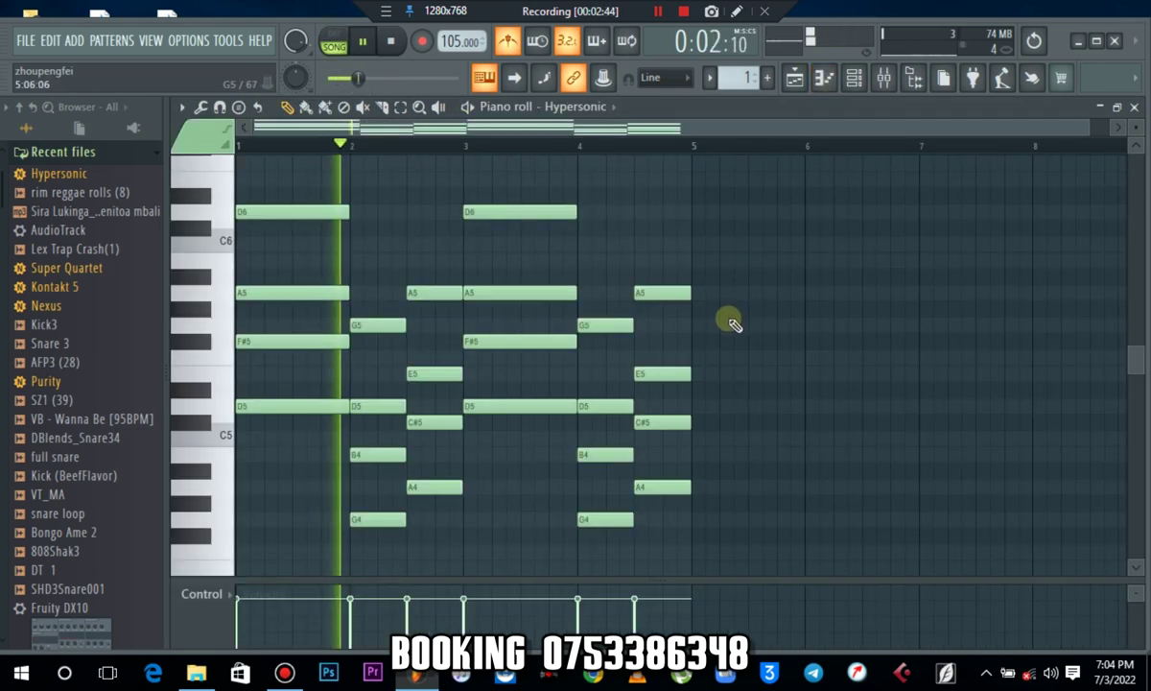
key(Down)
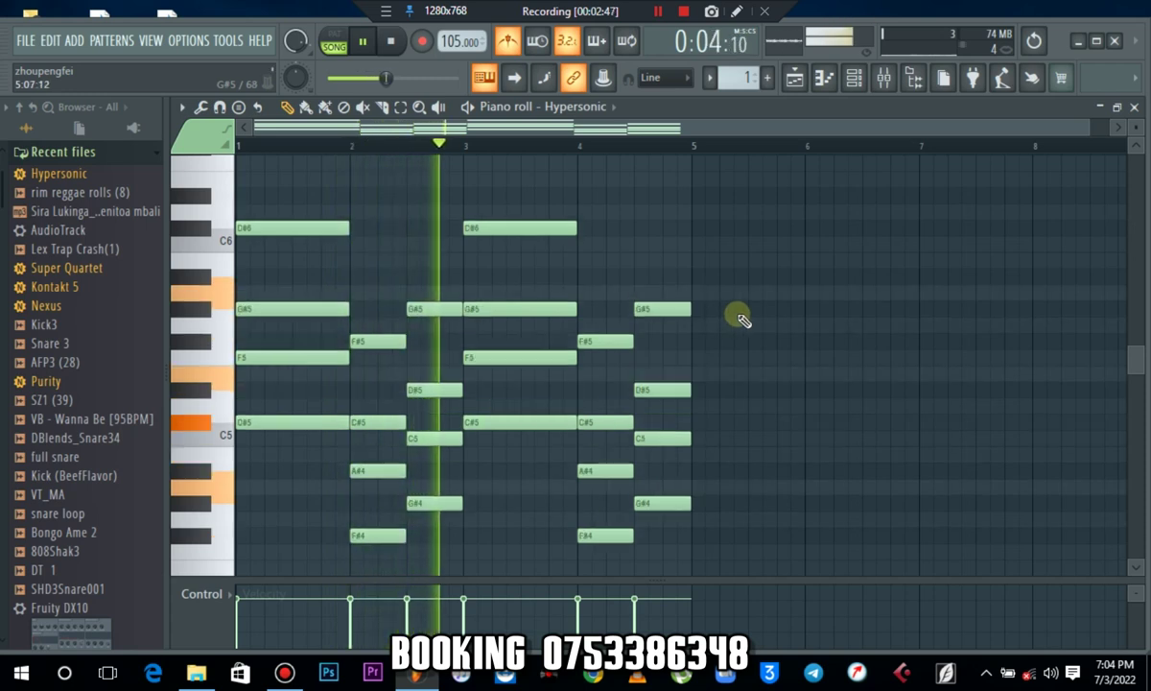
key(Up)
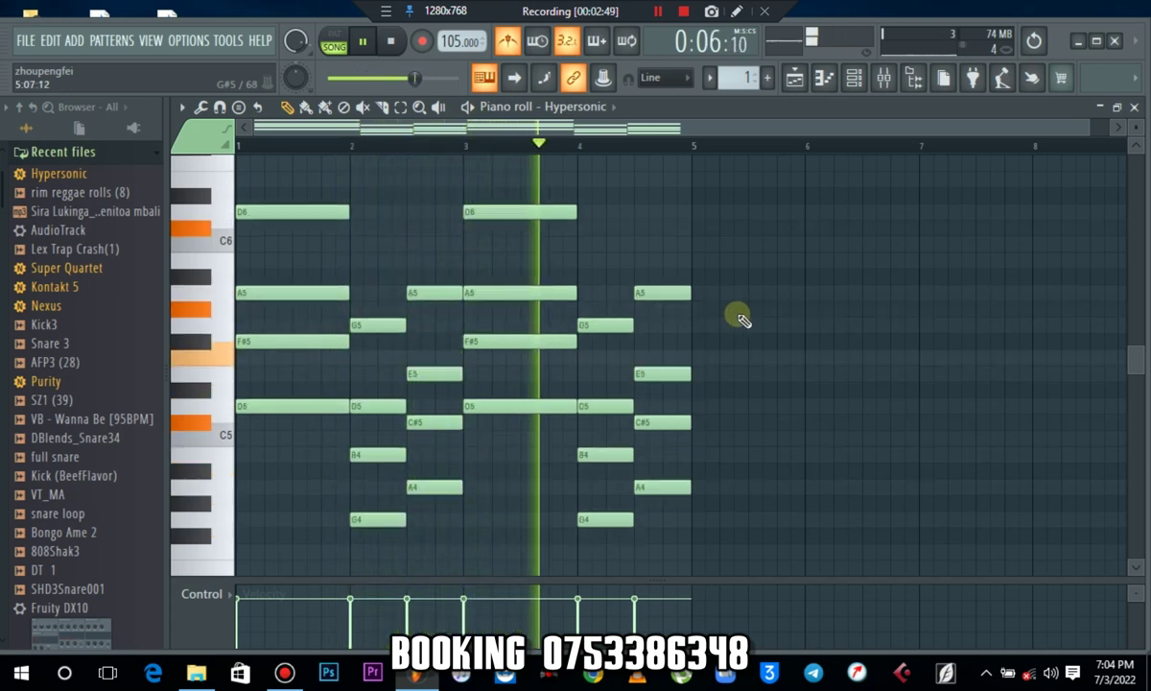
key(ctrl+Down)
scroll(764, 374, down, 3)
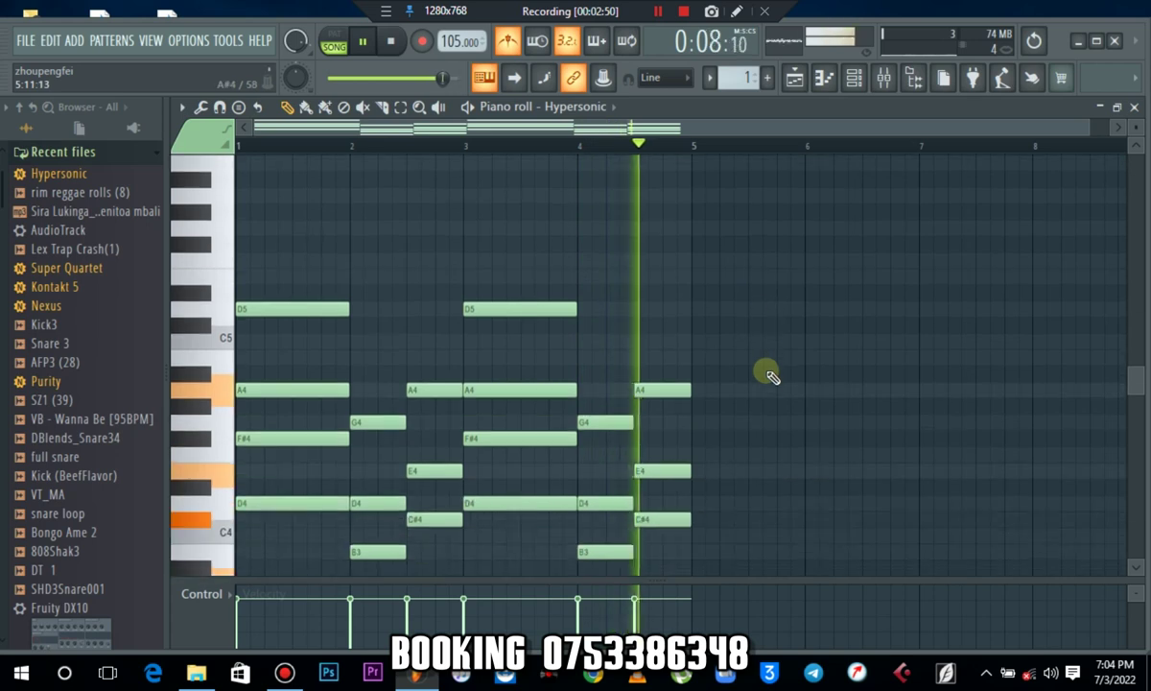
click(1134, 107)
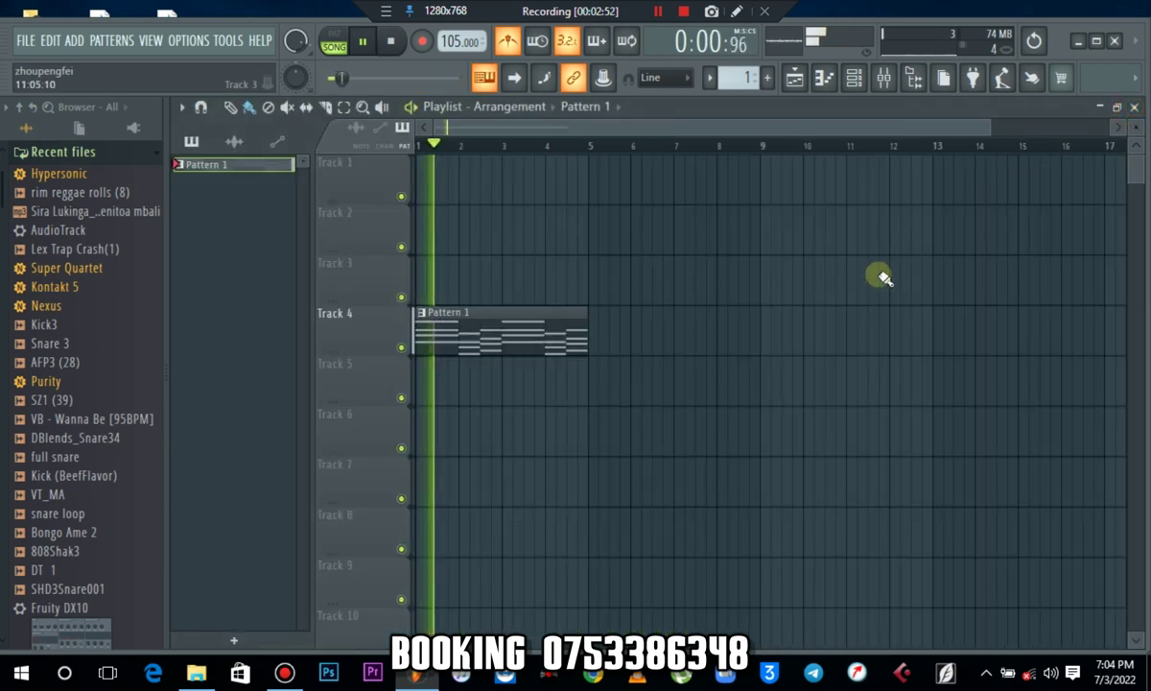
key(space)
Step: Switch to Pattern 2 and place a four-bar clip of it on Track 5 from bar 1
click(853, 77)
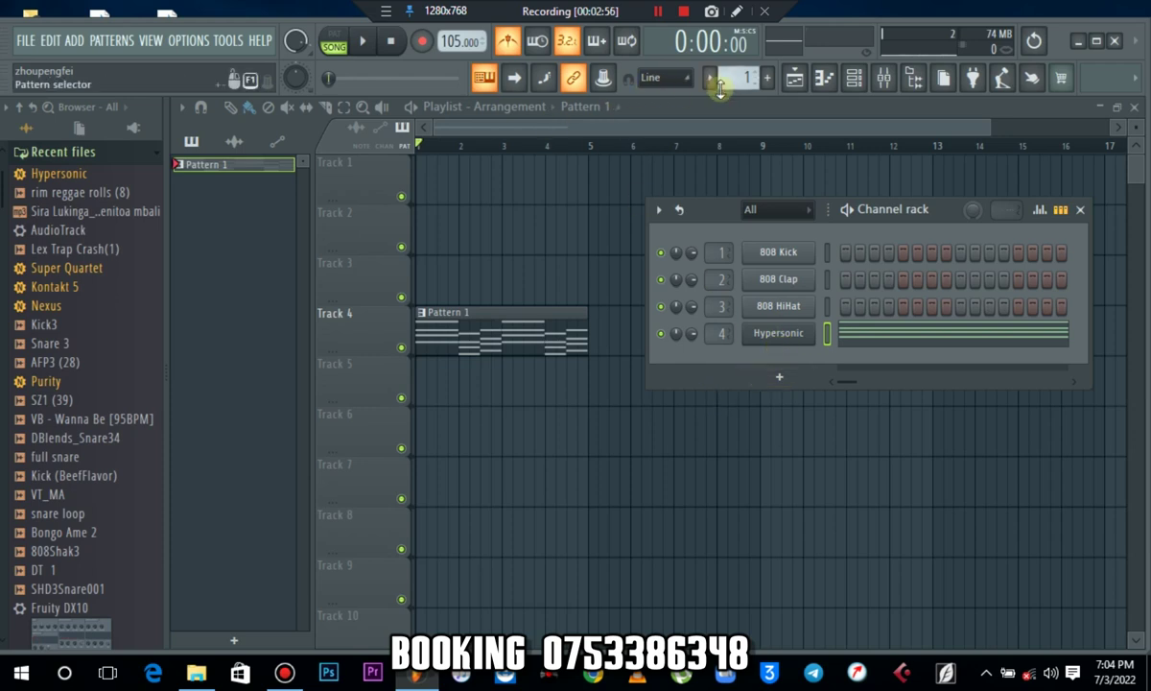
scroll(723, 80, up, 1)
drag(501, 391, 563, 392)
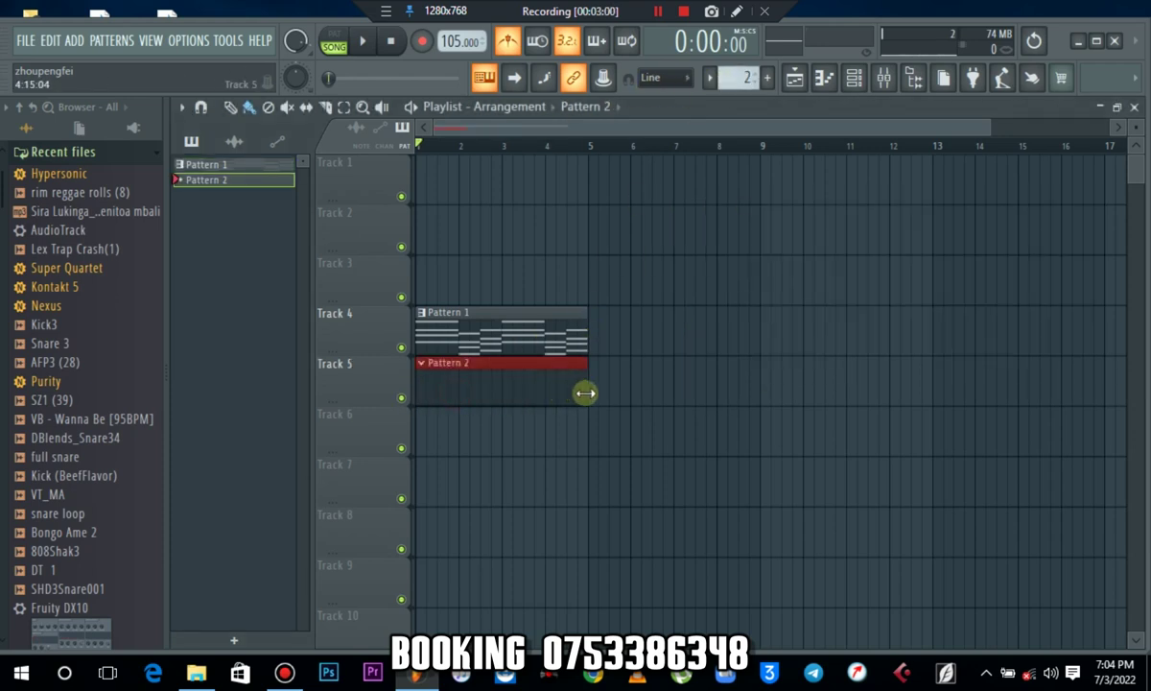
Step: Route the 808 Kick, 808 Clap, 808 HiHat and Hypersonic channels to the Master mixer track
click(854, 77)
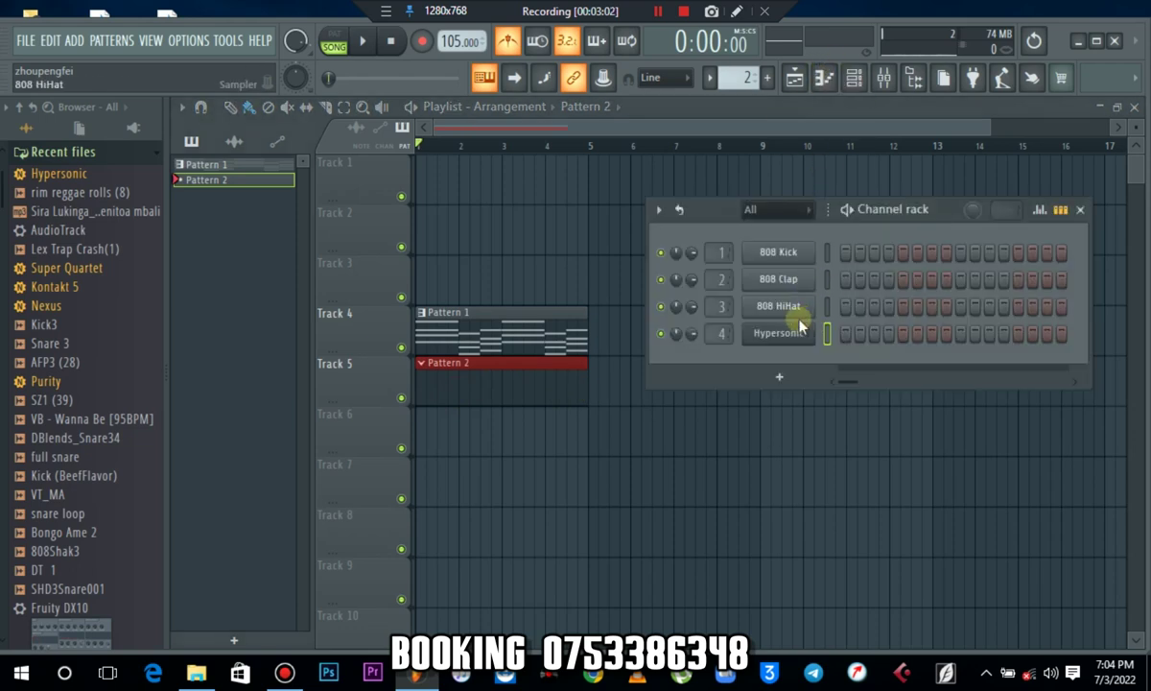
drag(724, 314, 762, 675)
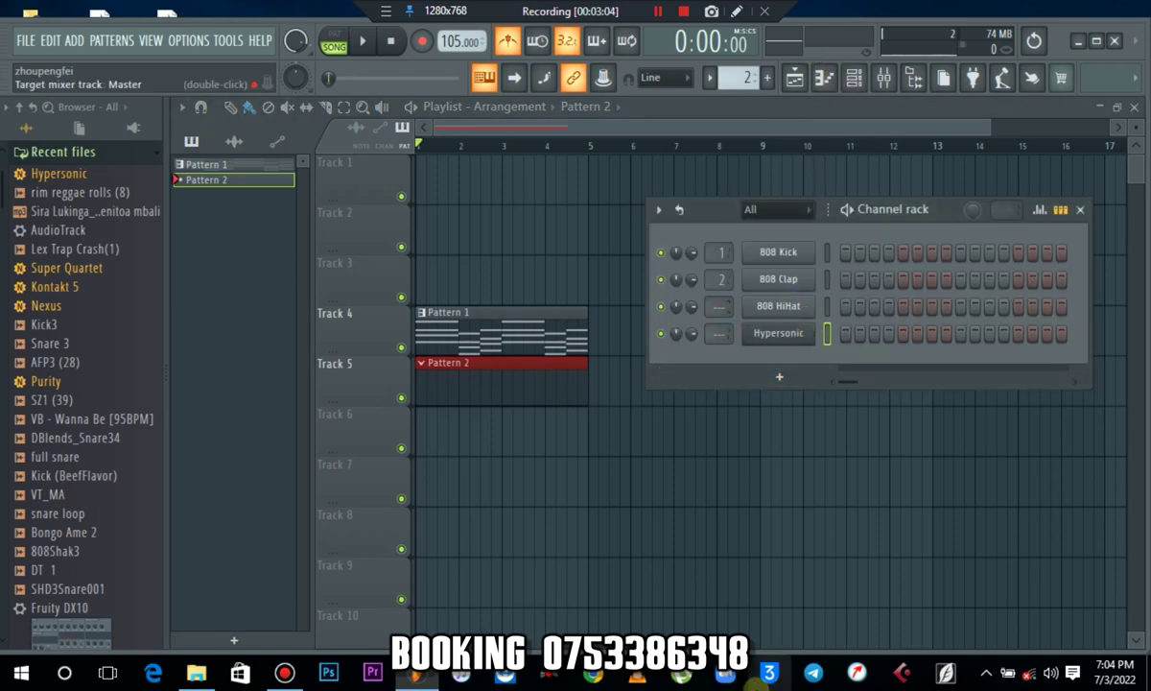
drag(727, 281, 726, 321)
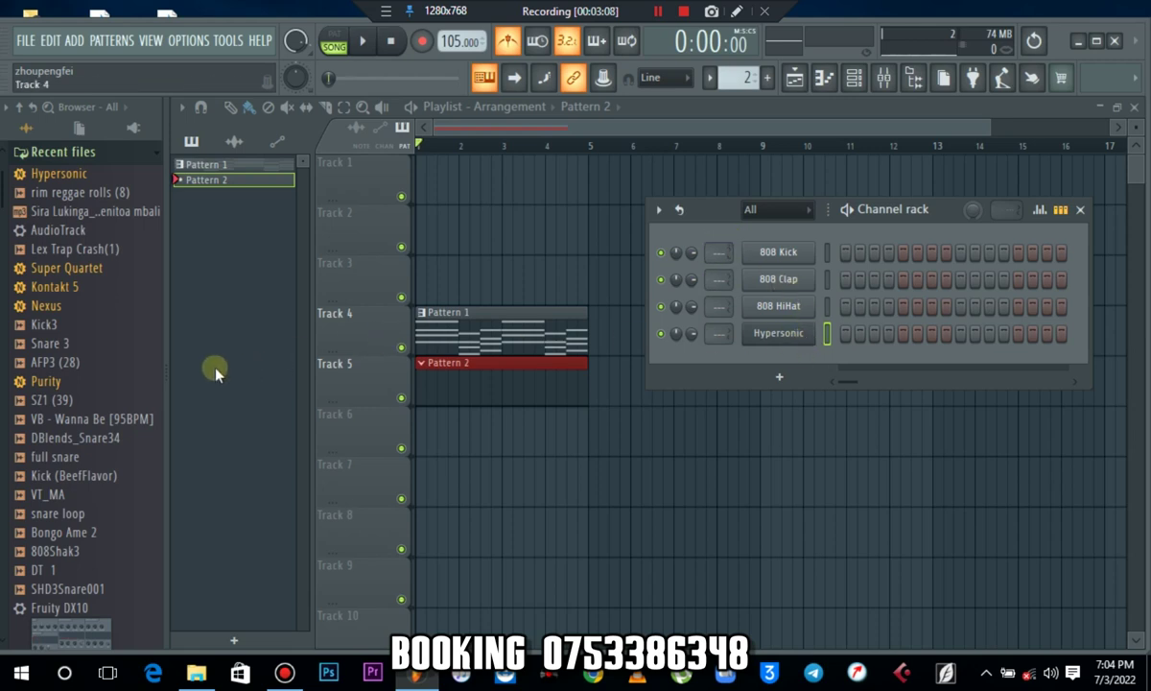
Step: Add Nexus as a new channel and load the GT Muted Clean 1 preset from the XP Guitars category
drag(52, 309, 772, 359)
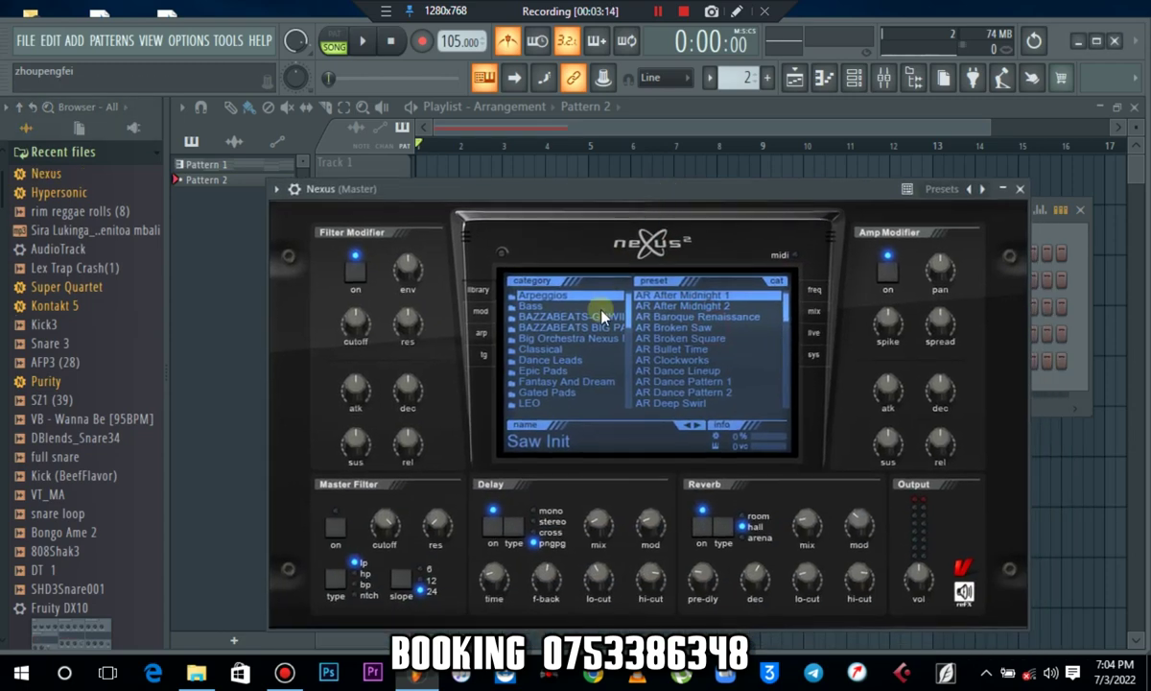
click(568, 360)
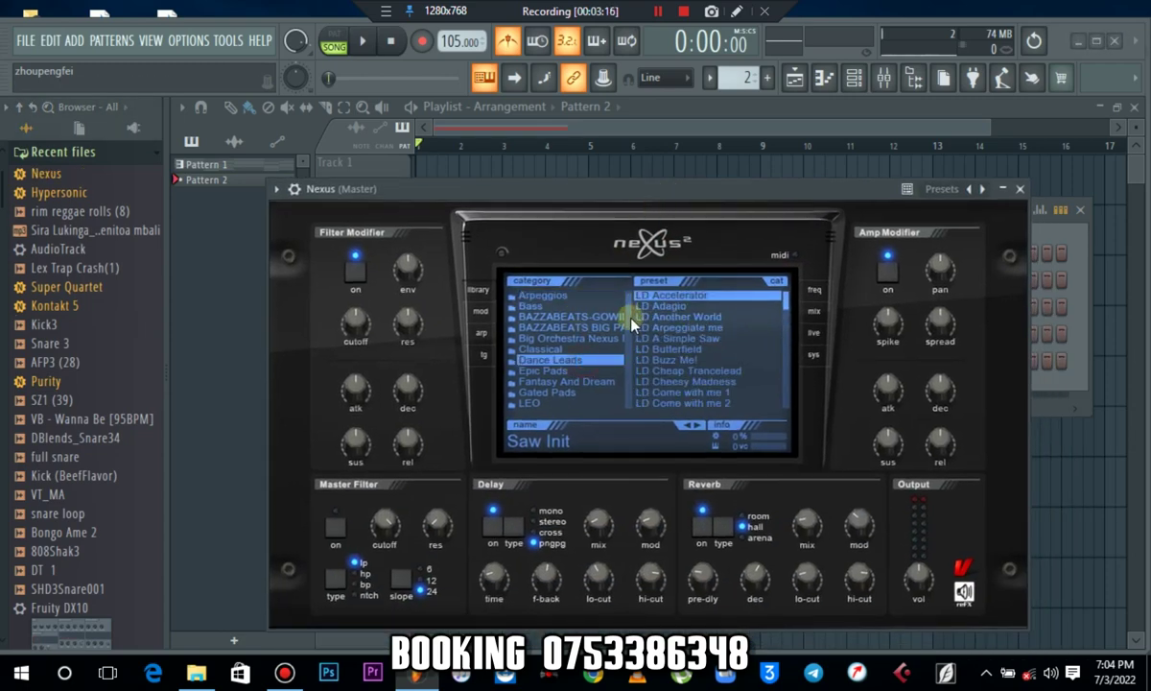
scroll(591, 307, down, 3)
scroll(632, 368, down, 5)
click(561, 371)
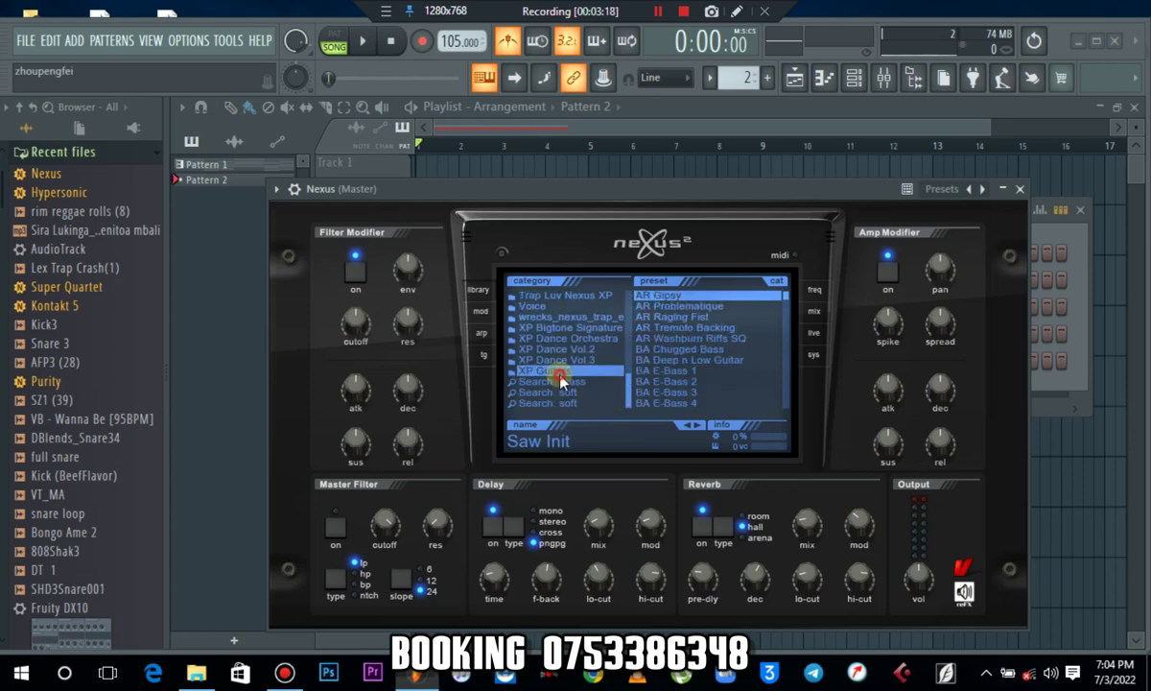
drag(787, 305, 789, 363)
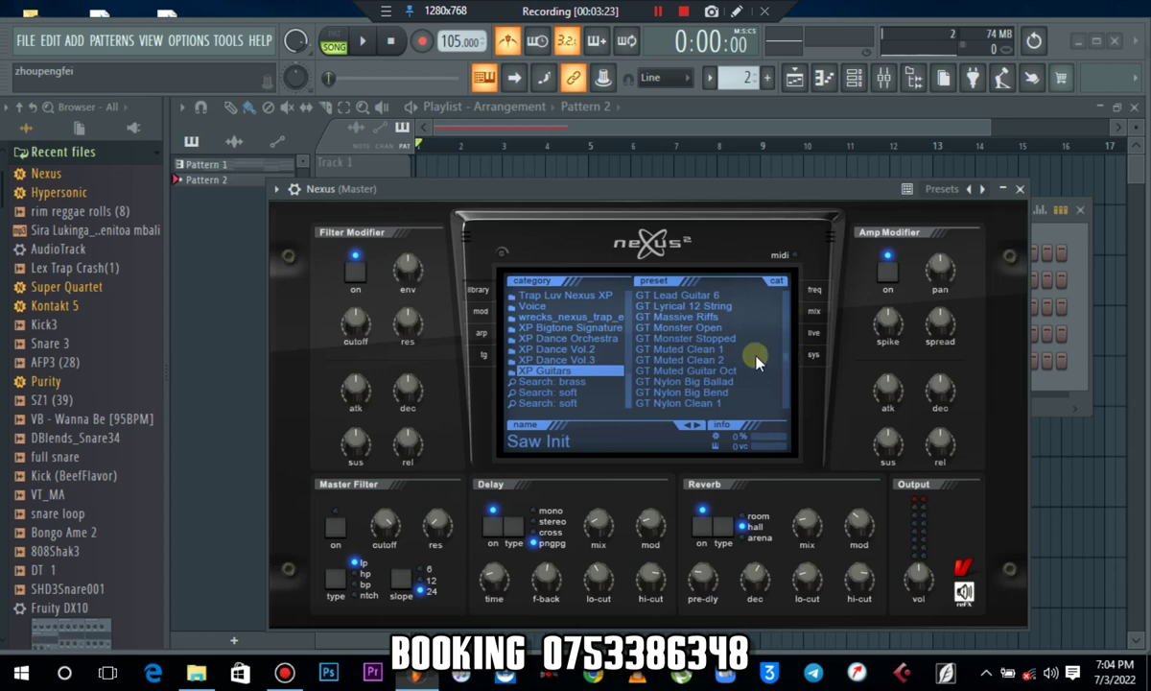
click(707, 348)
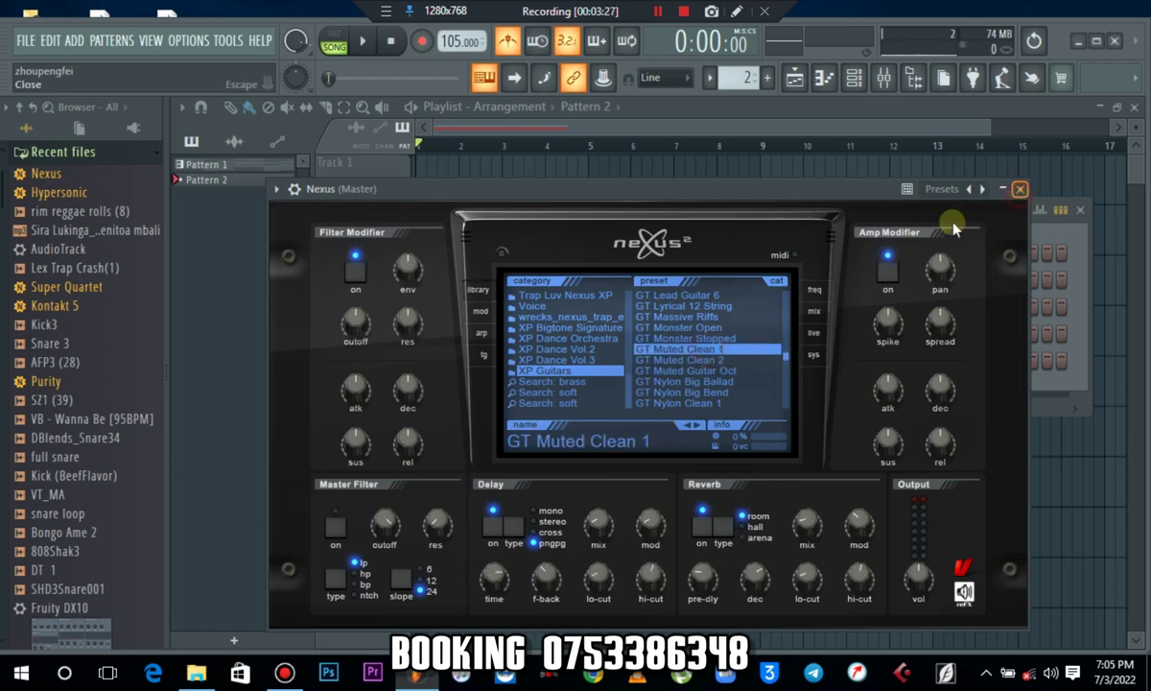
click(1019, 189)
Step: Open the Nexus channel's piano roll, enter a half-bar D5 note at the start of bar 1, and audition it with the chords
right_click(786, 365)
click(823, 362)
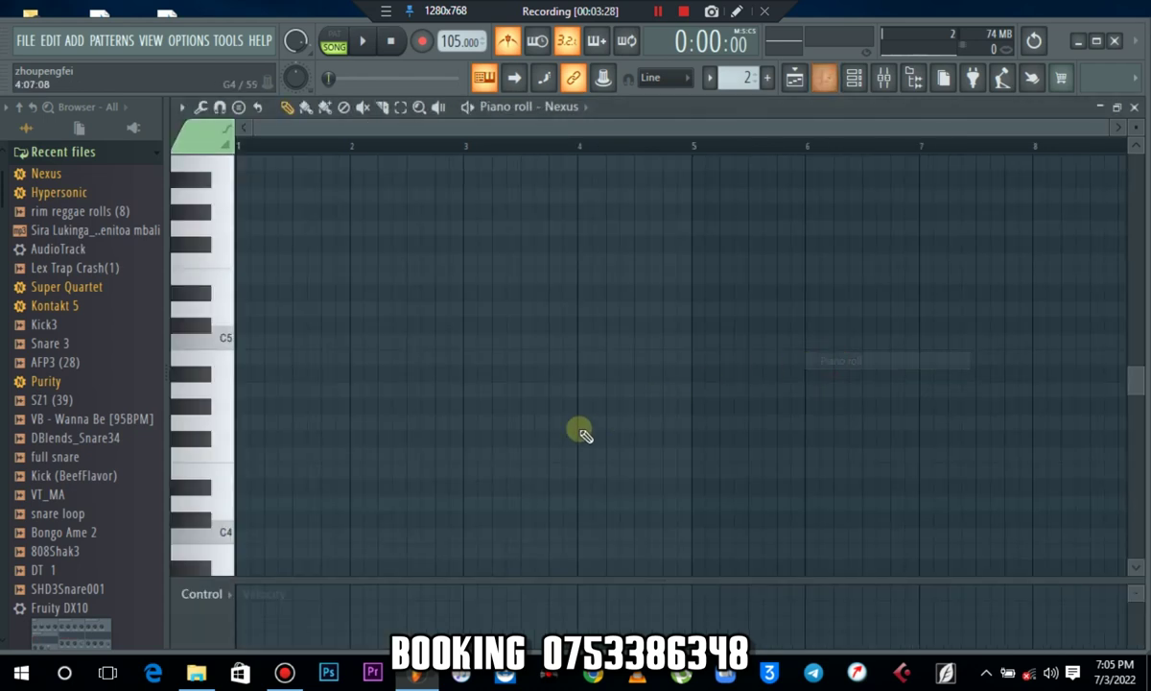
drag(261, 431, 244, 212)
key(space)
scroll(305, 318, up, 1)
key(space)
scroll(305, 318, up, 2)
key(space)
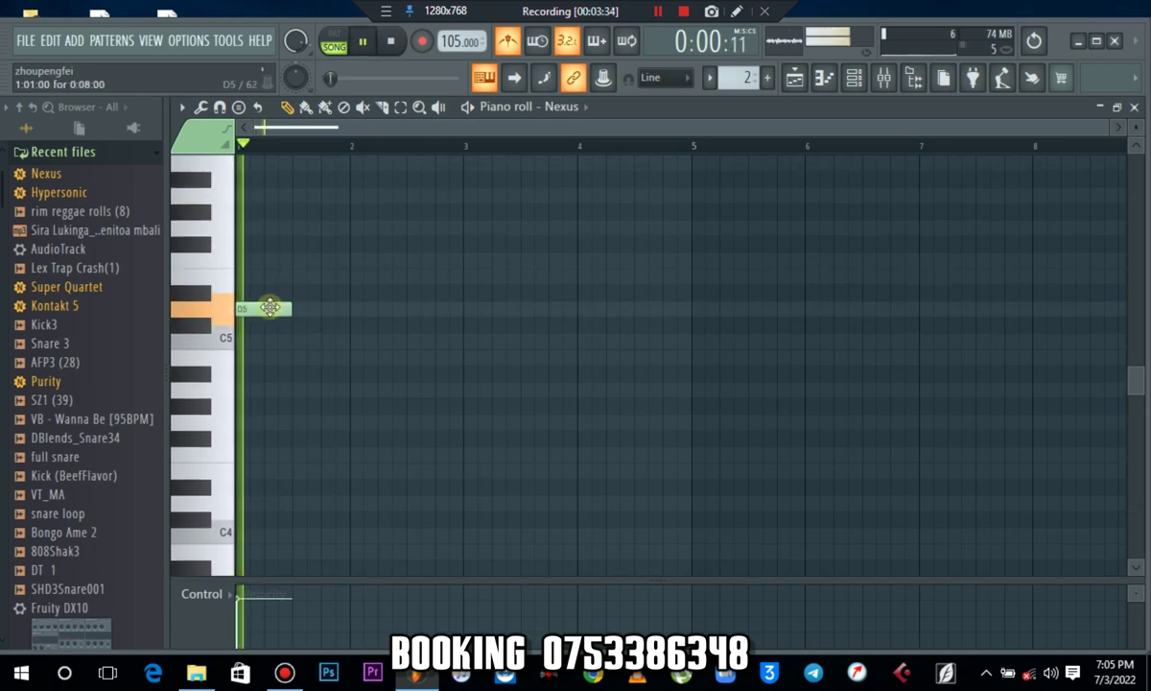
key(space)
Step: Lower the opening note to D4 and add F#4 and A4 on steps 3 and 4, making each note one step long
drag(269, 307, 253, 434)
drag(1100, 130, 564, 185)
drag(483, 370, 267, 535)
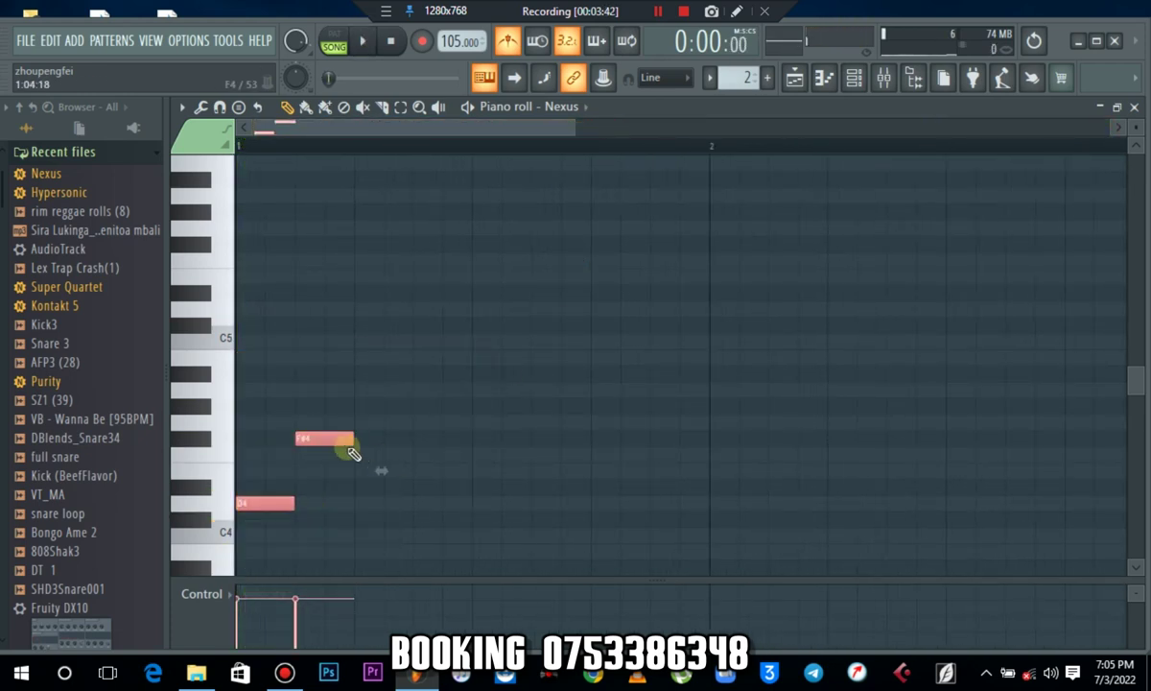
drag(331, 363, 329, 398)
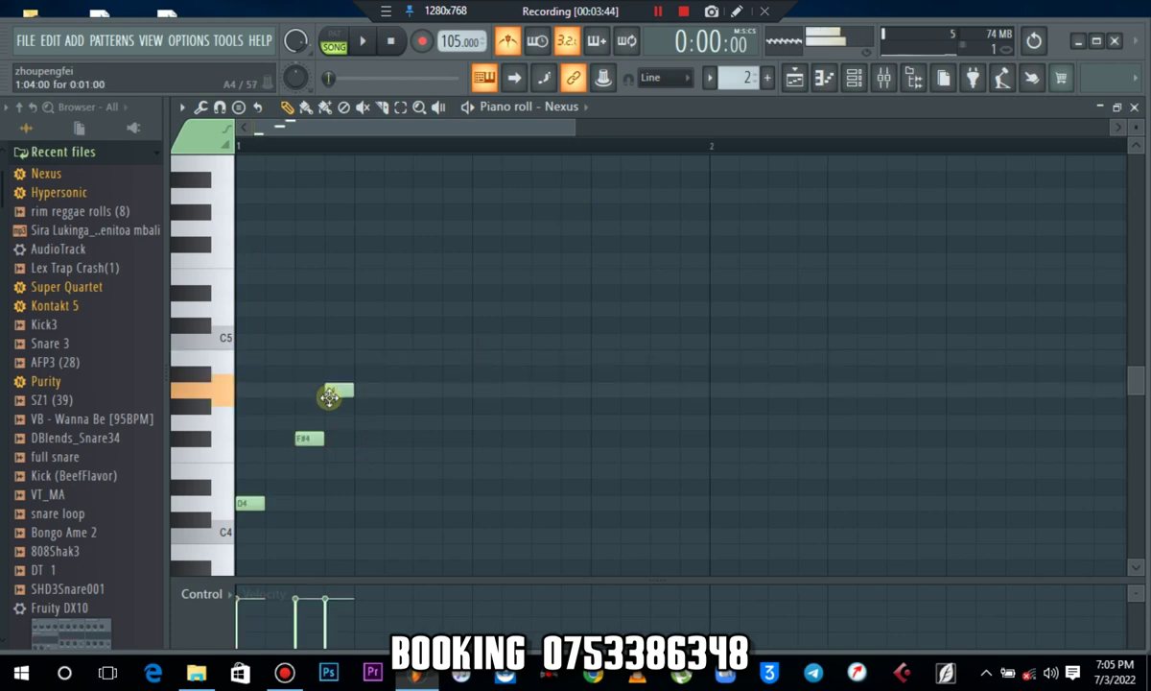
Step: Repeat the D4, F#4, A4 figure in the second half of bar 1 and play it back
key(space)
scroll(442, 390, down, 1)
scroll(442, 394, down, 1)
key(space)
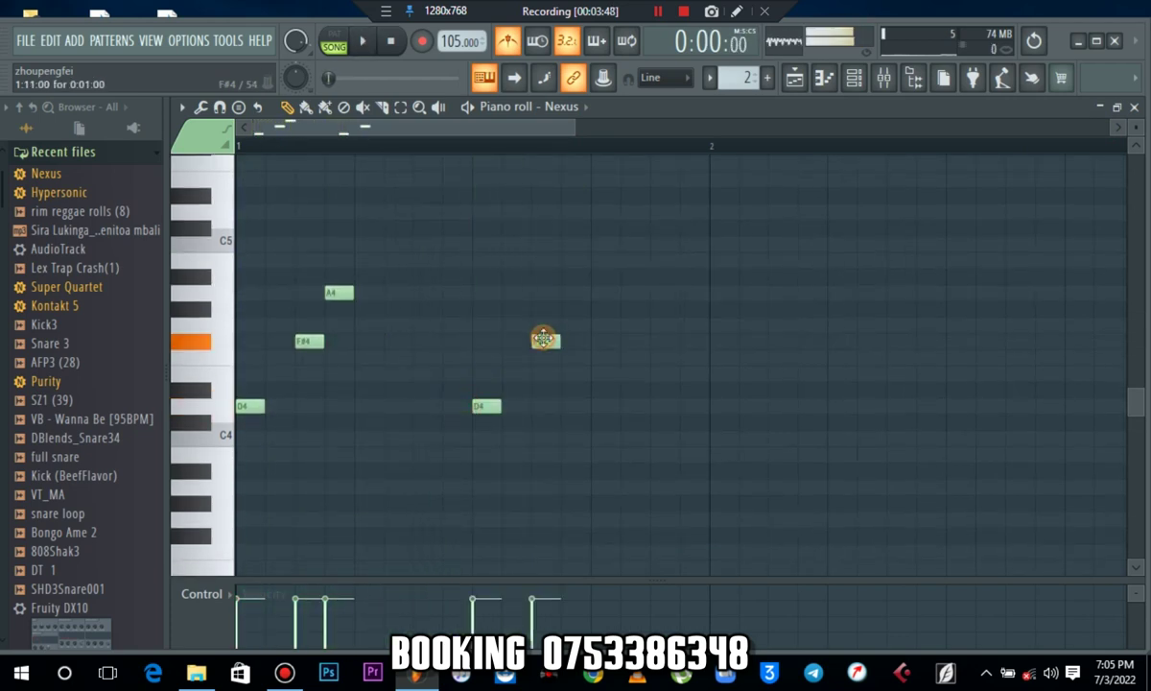
click(563, 294)
key(space)
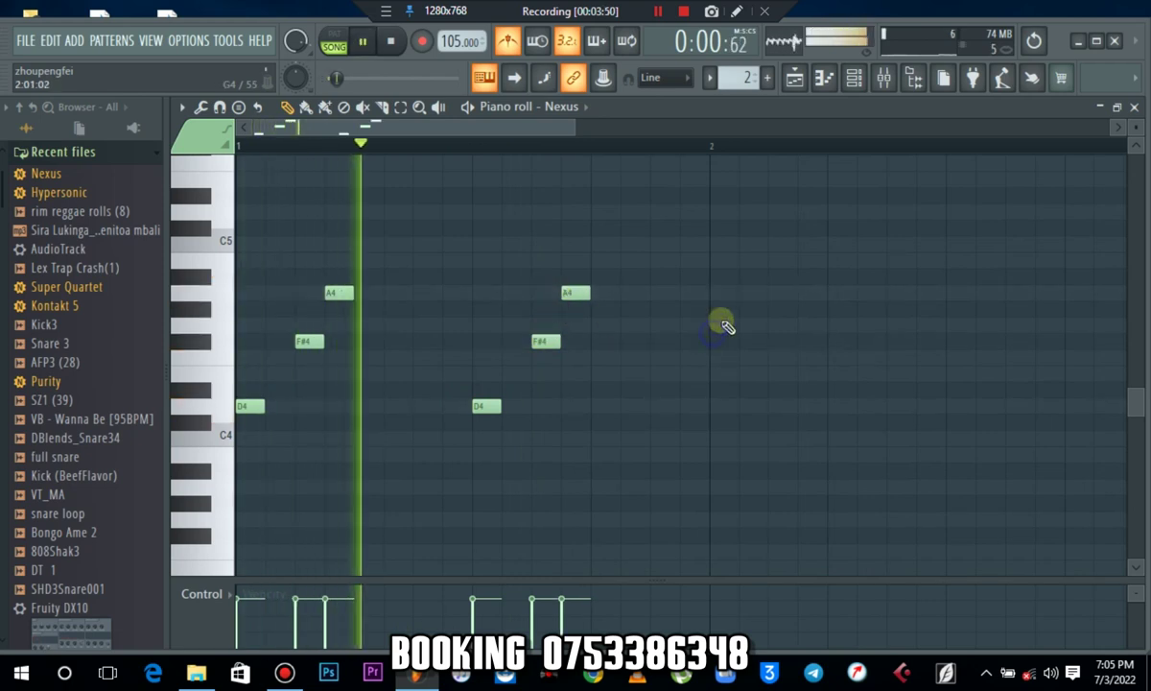
scroll(668, 158, down, 3)
key(space)
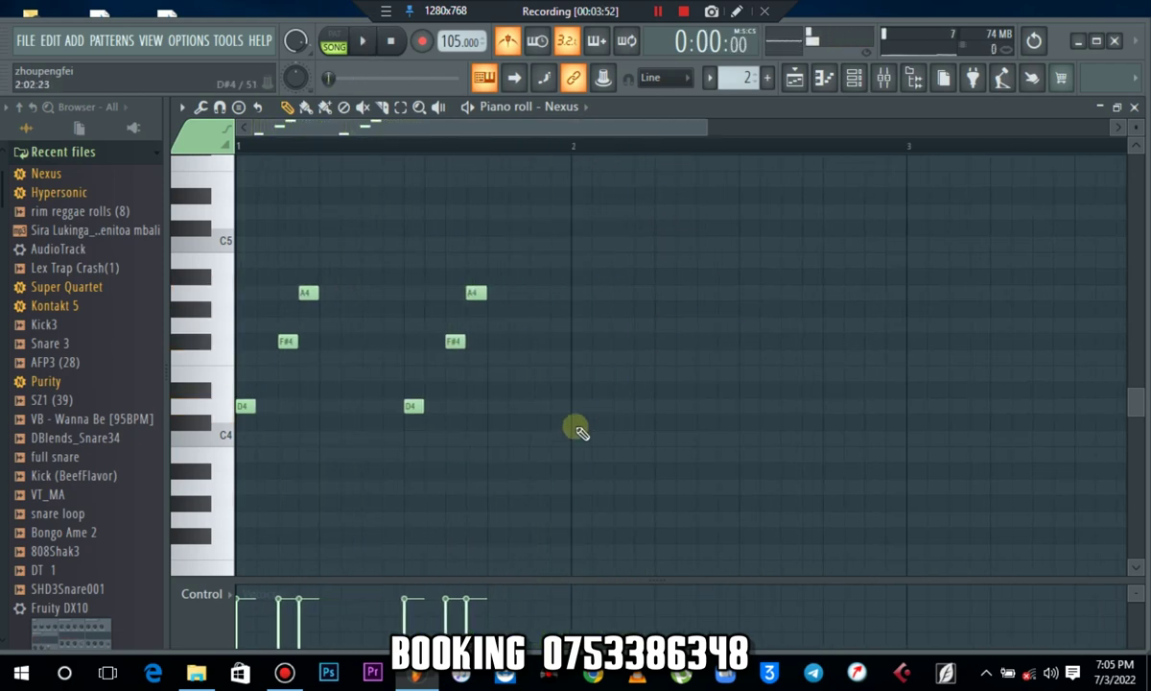
Step: Enter G4, B4 and D5 on steps 1, 3 and 4 of bar 2 and play the melody back
drag(575, 449, 575, 324)
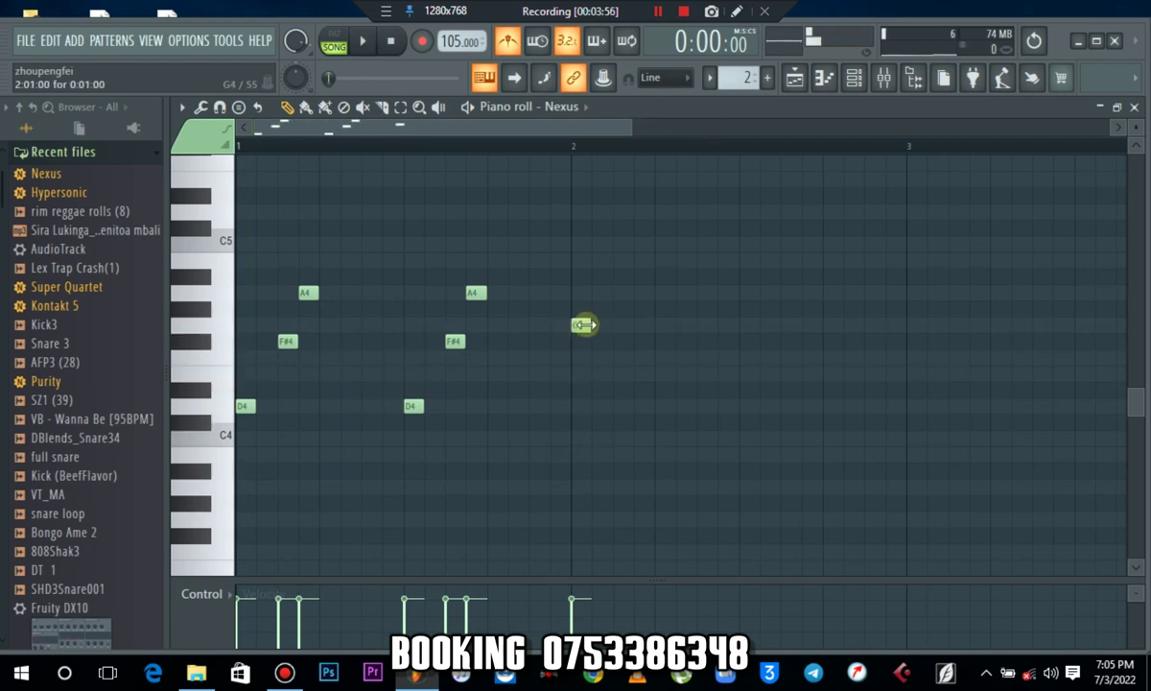
drag(621, 283, 635, 197)
scroll(752, 327, up, 2)
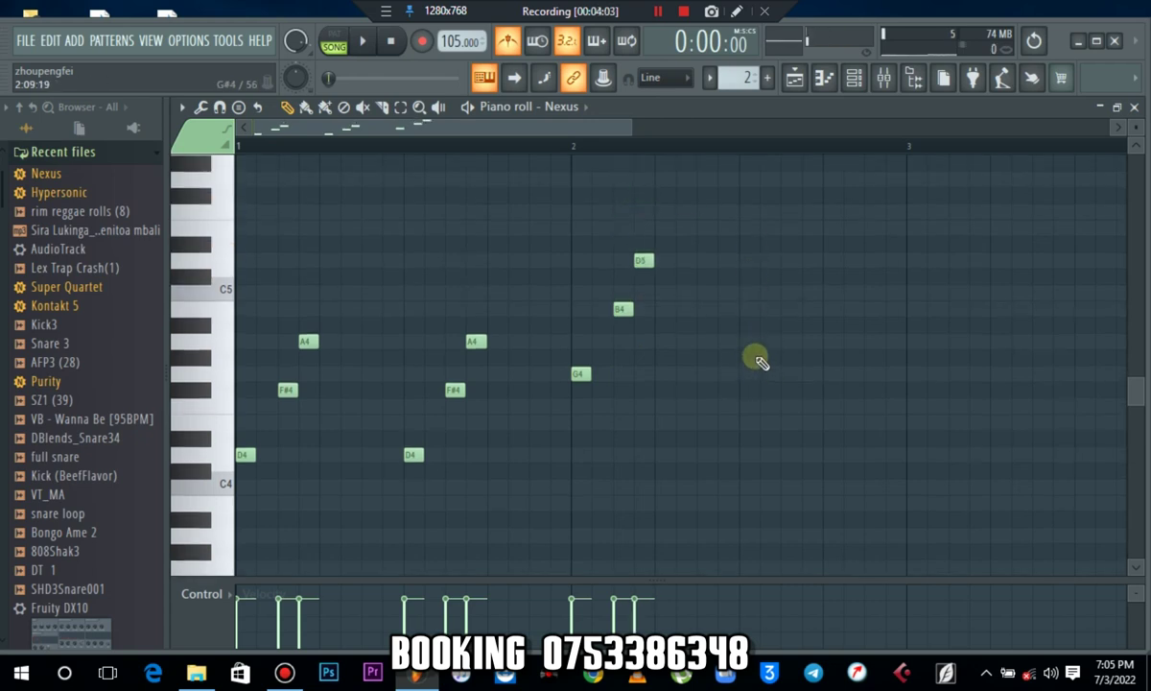
key(space)
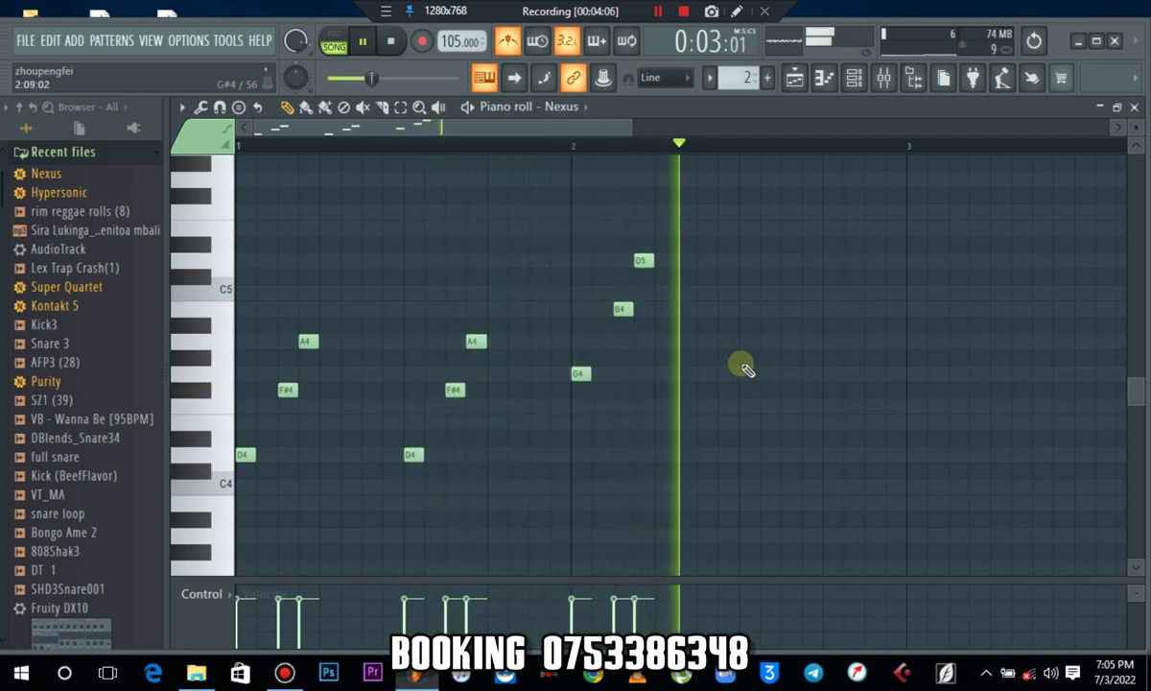
key(space)
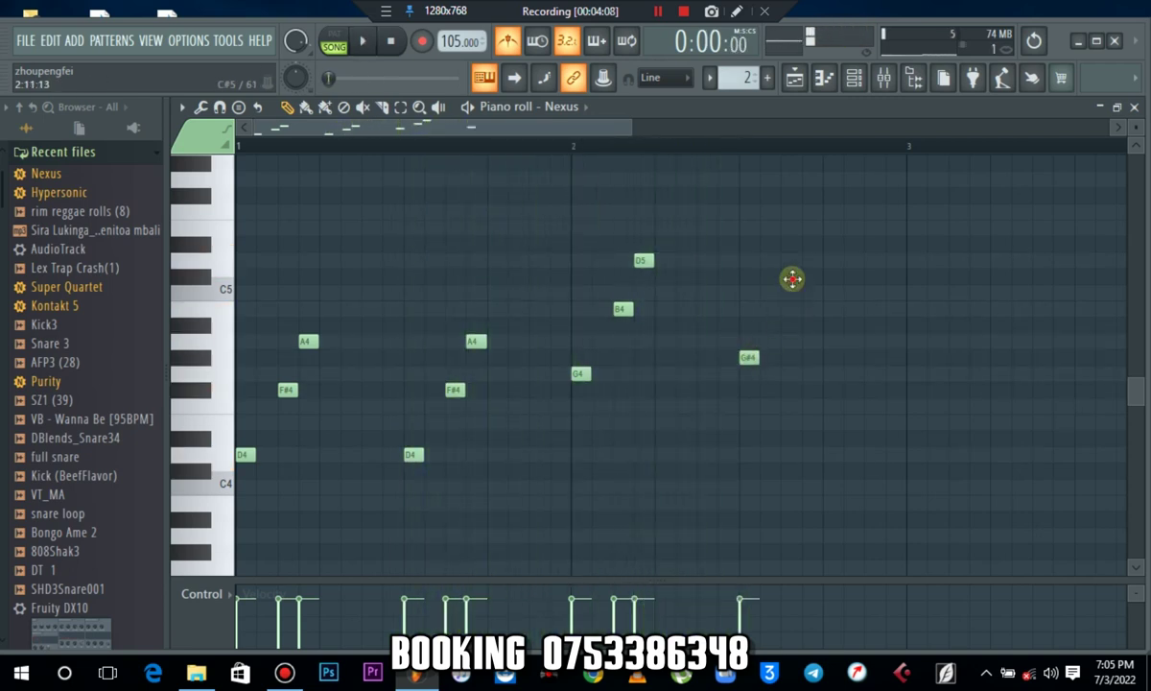
Step: Enter A4, C#5 and E5 in the second half of bar 2 and play the melody back
drag(750, 359, 750, 338)
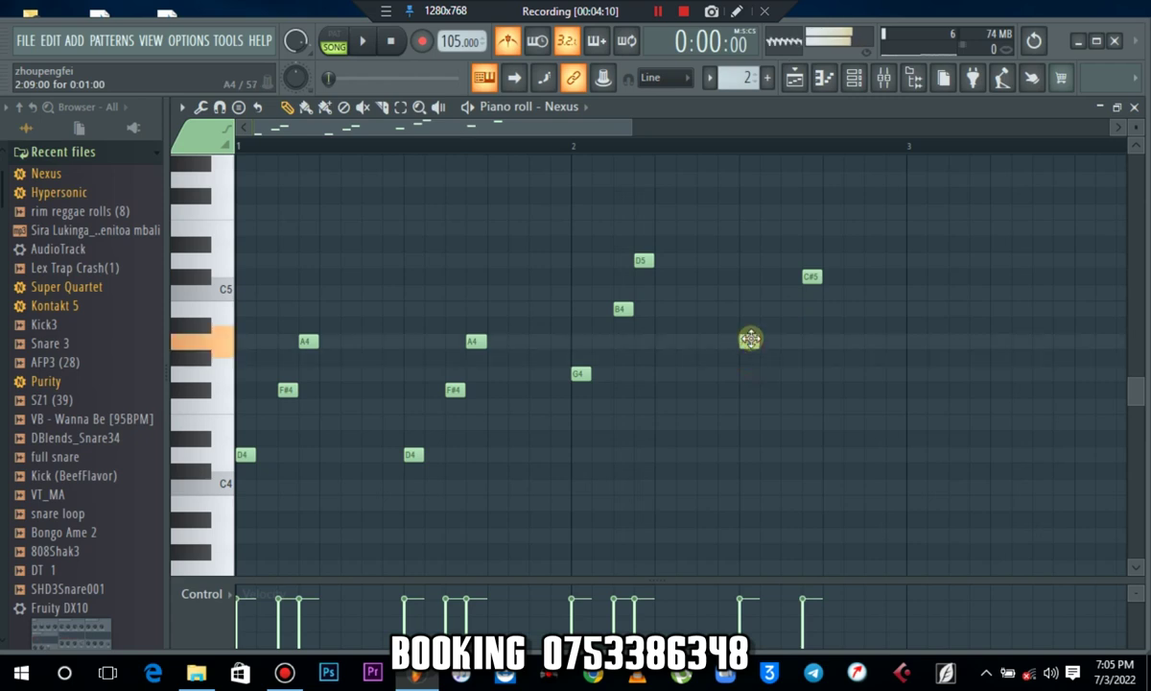
click(829, 228)
key(space)
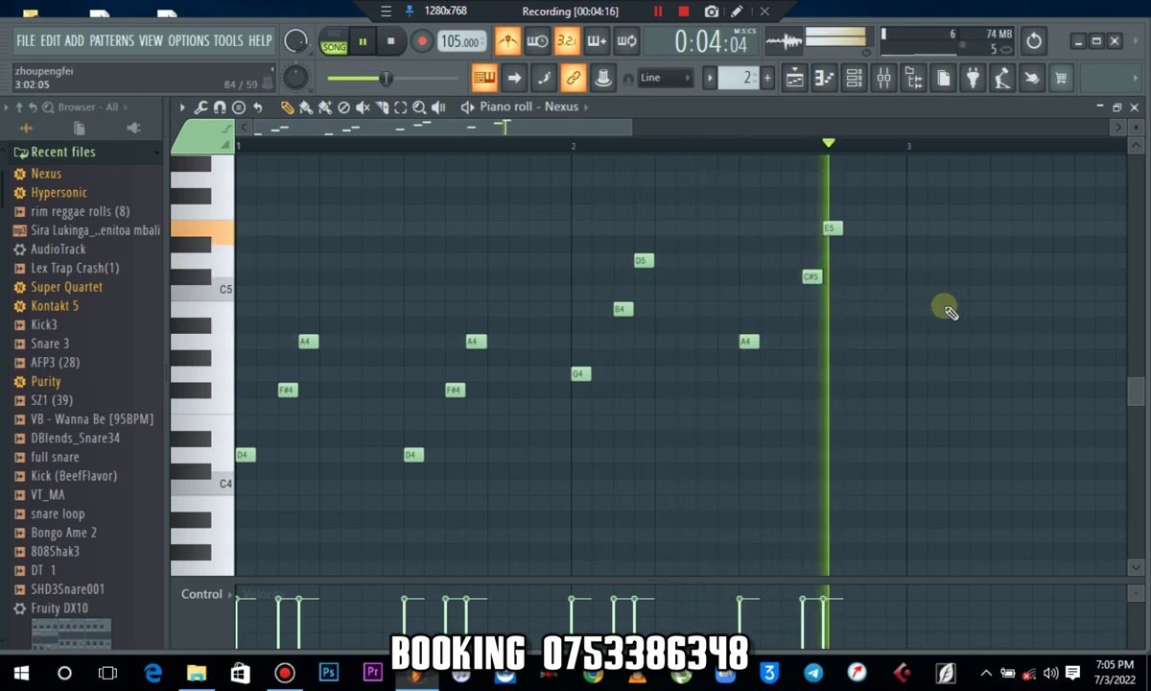
Step: Move C#5 and E5 one step earlier, duplicate the two-bar melody into bars 3 and 4, and return to the stopped playlist
mouse_move(874, 209)
mouse_down()
mouse_move(804, 304)
mouse_move(801, 277)
mouse_move(840, 235)
mouse_move(251, 526)
mouse_move(240, 453)
mouse_move(935, 454)
mouse_move(917, 454)
mouse_up()
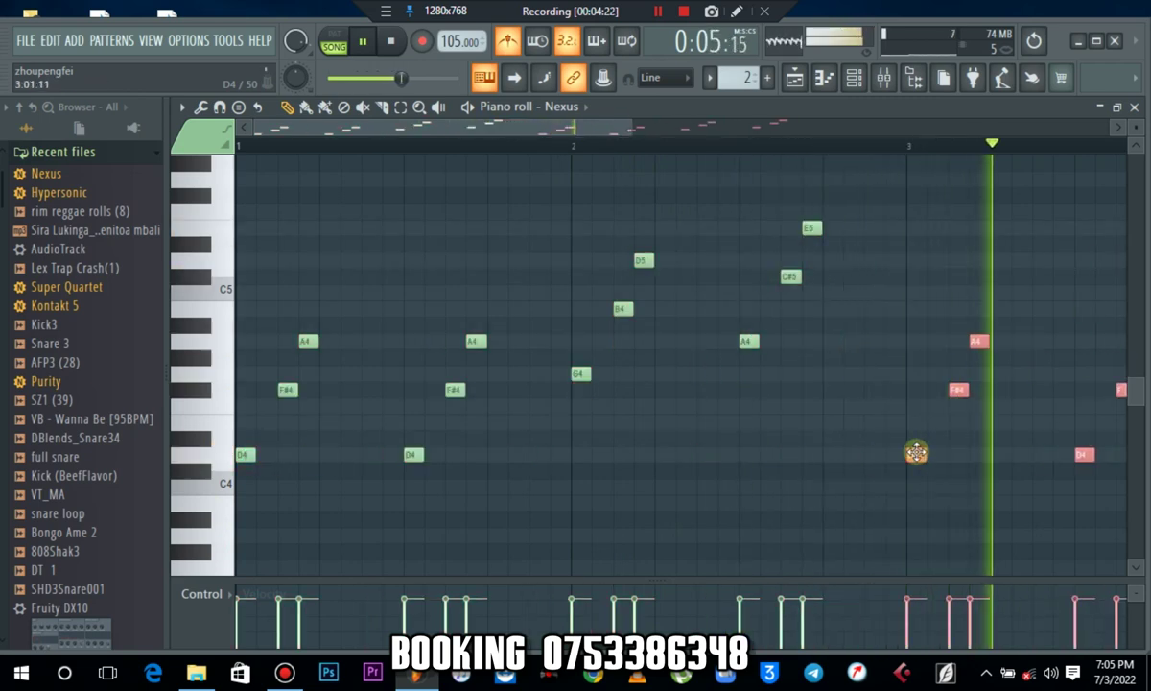
ctrl+click(902, 384)
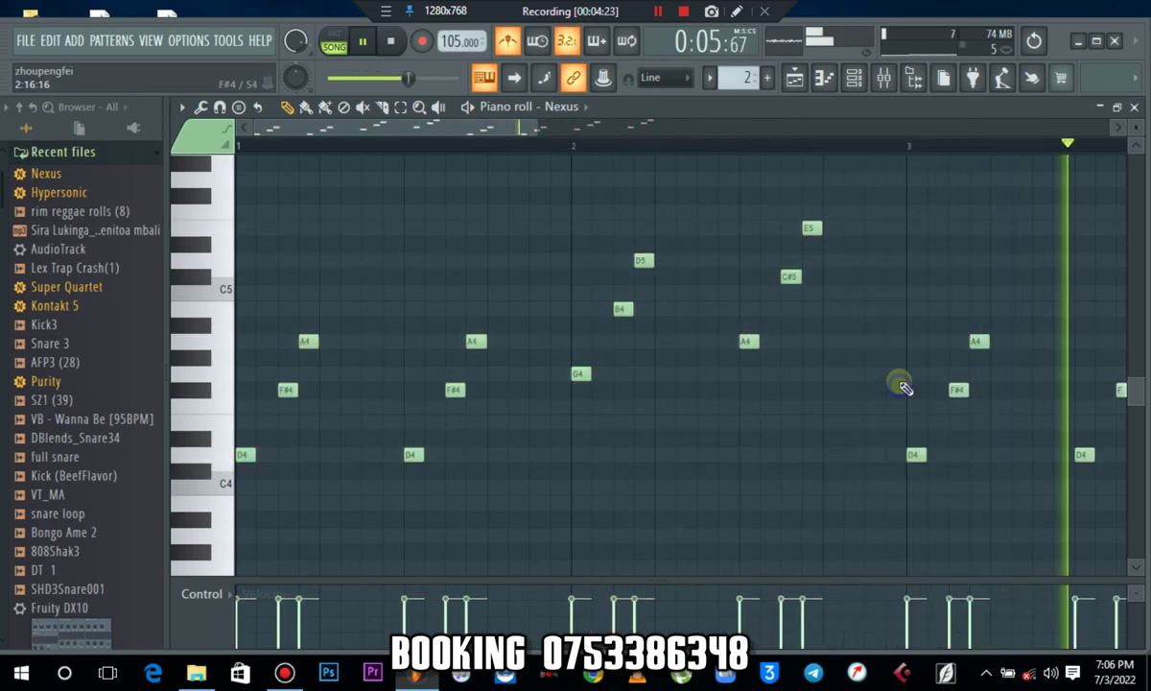
click(1135, 106)
key(F6)
key(space)
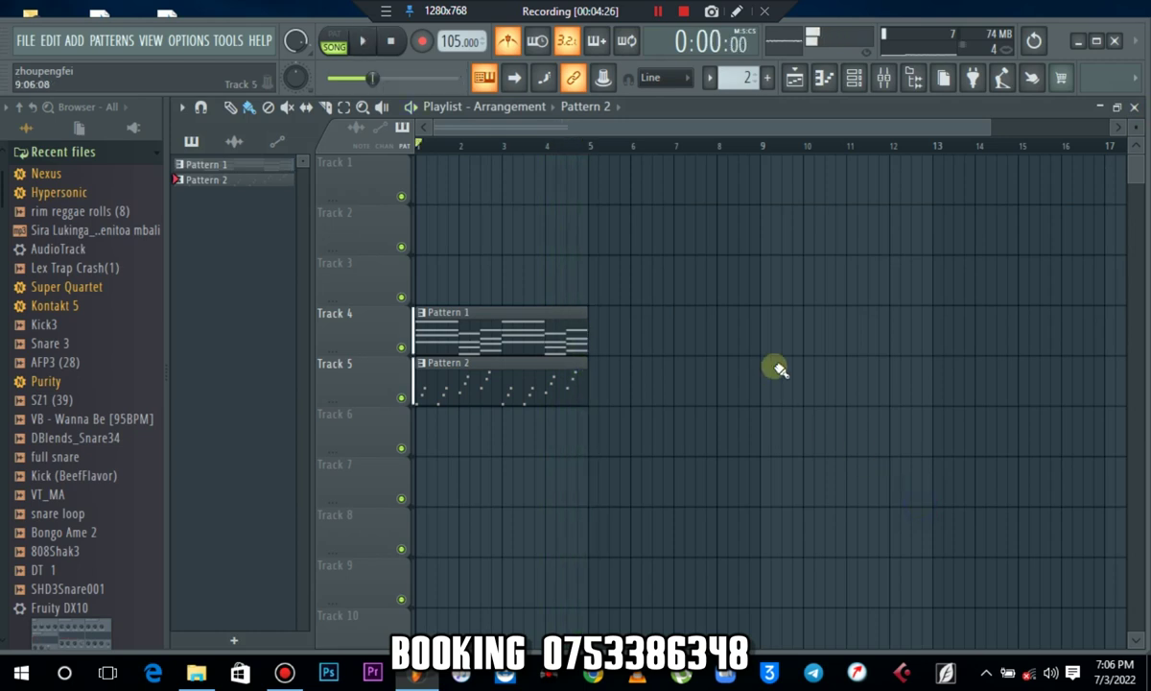
Step: Replace the 808 Clap channel's sample with Snare 3 and the 808 Kick channel's sample with Kick3
click(853, 79)
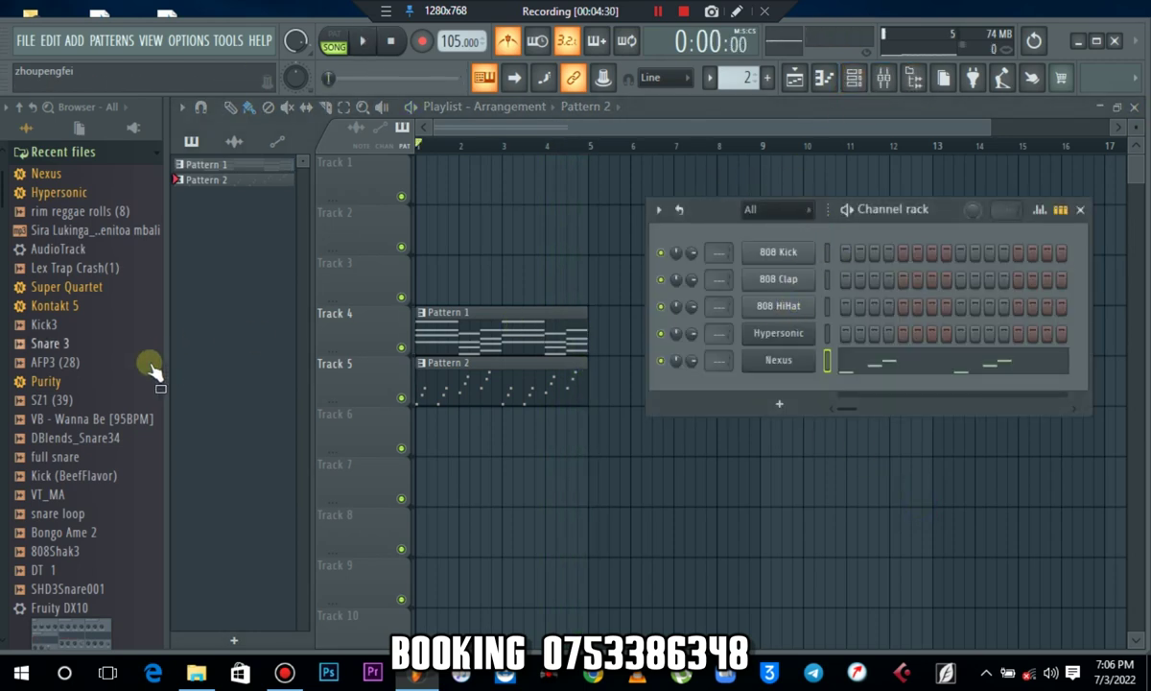
click(53, 344)
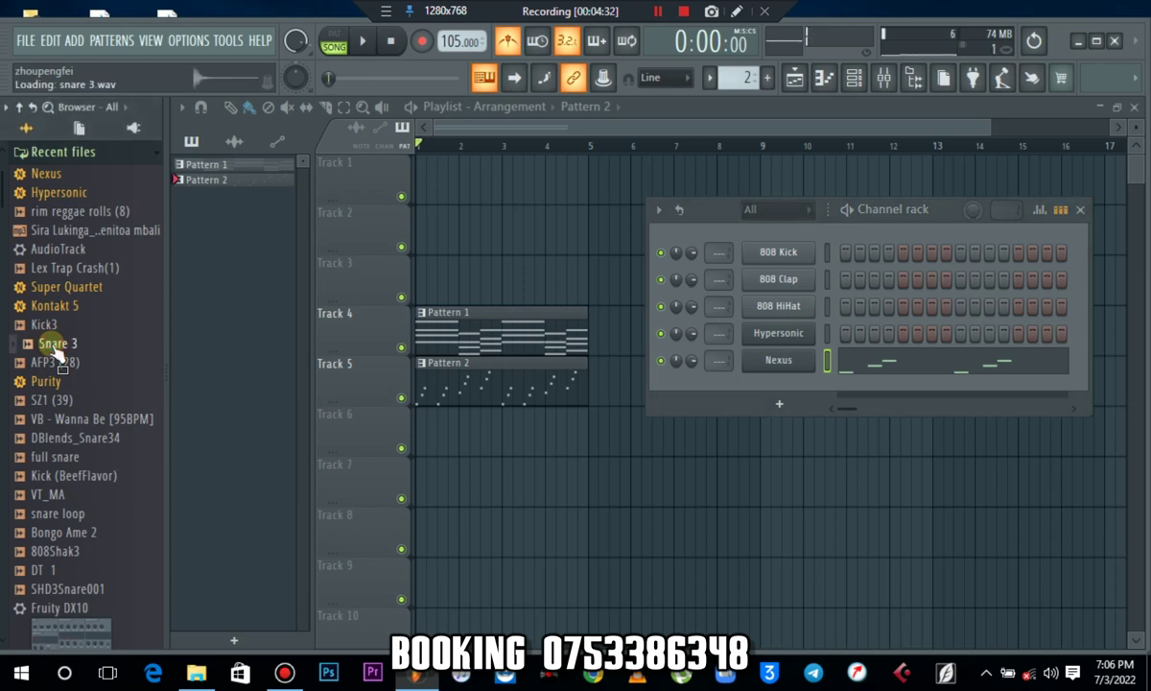
drag(56, 353, 798, 285)
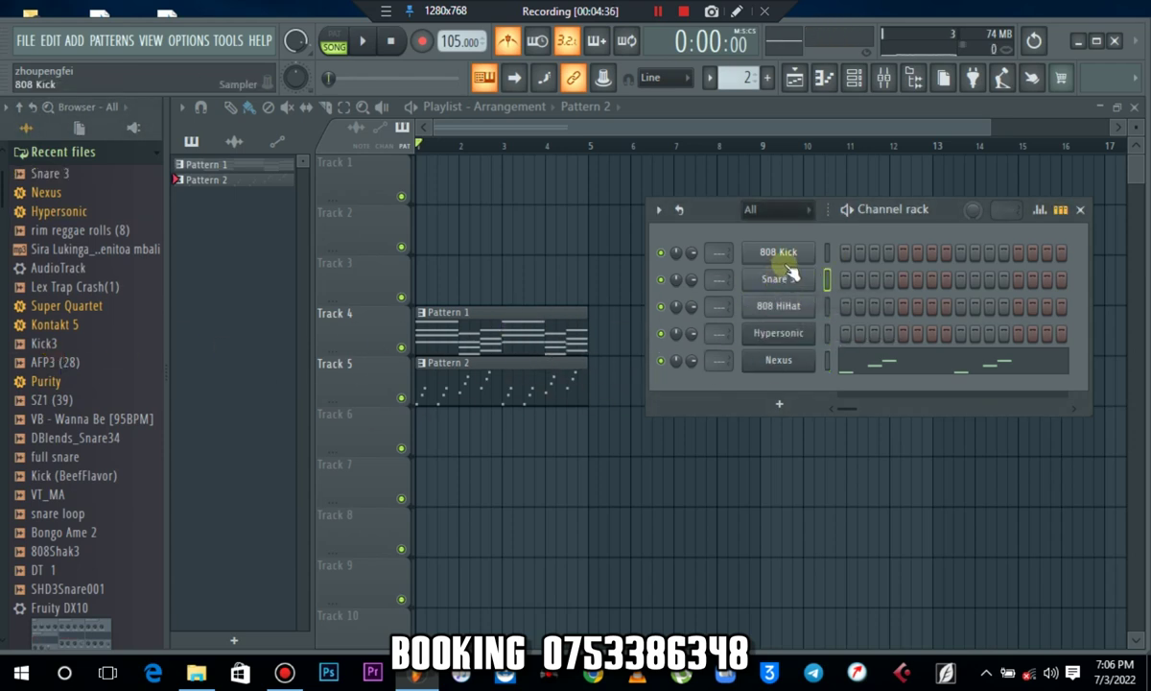
drag(53, 345, 801, 259)
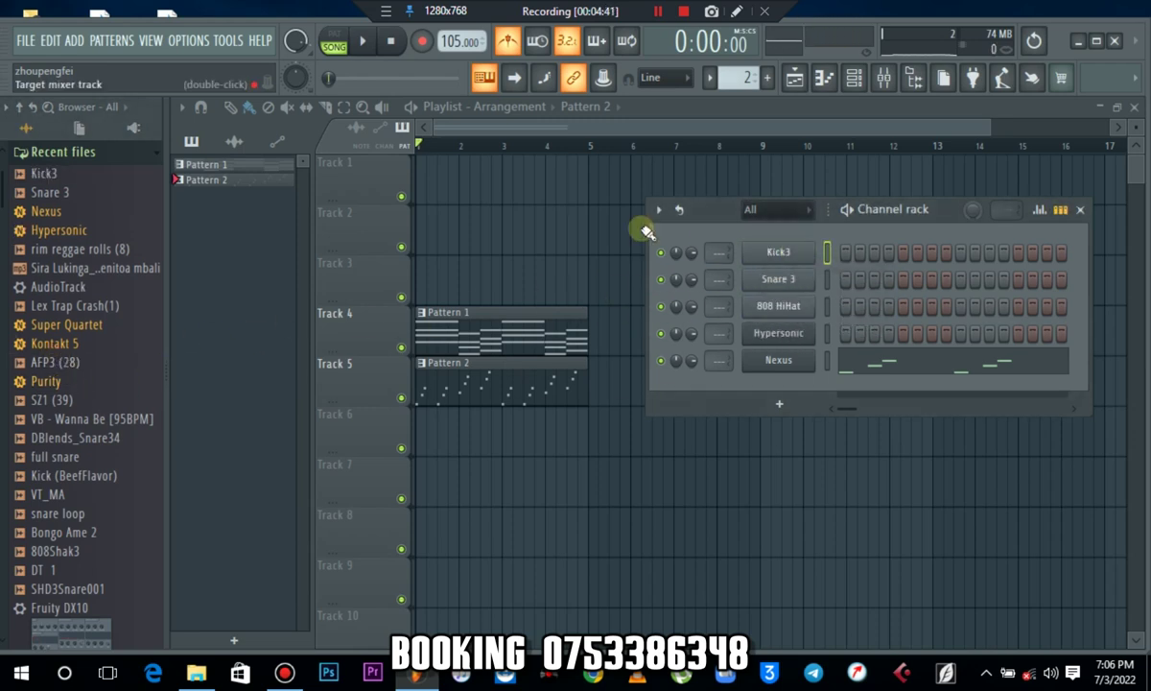
Step: Place an empty Pattern 3 clip over bars 1 to 4 of Track 1 and open the Kick3 piano roll
scroll(745, 77, up, 1)
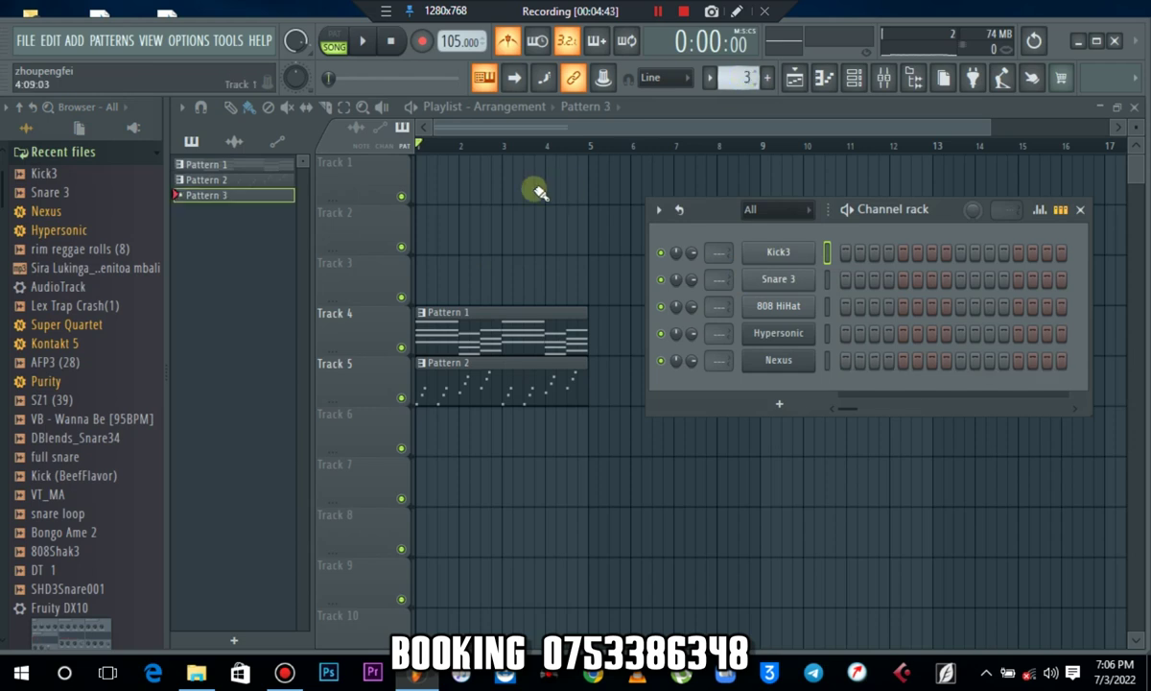
drag(501, 185, 582, 189)
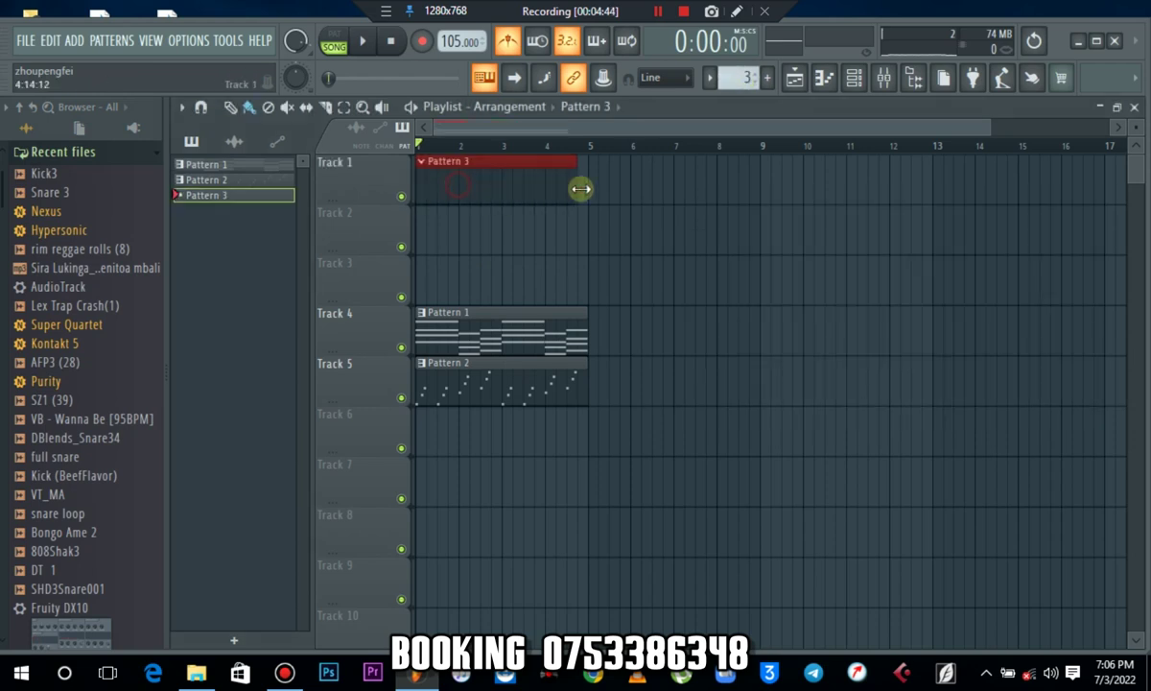
click(825, 80)
Step: Enter C5 kick notes on all four beats of bar 1 and start playback
drag(273, 295, 170, 291)
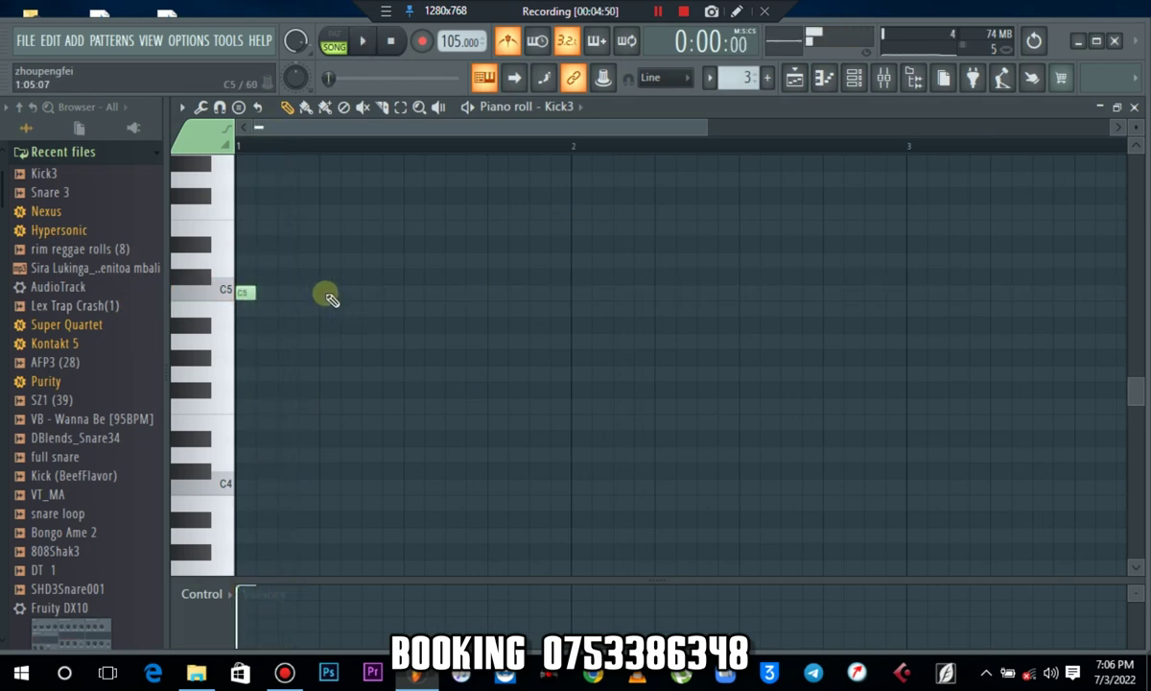
click(327, 294)
click(408, 291)
key(space)
click(495, 293)
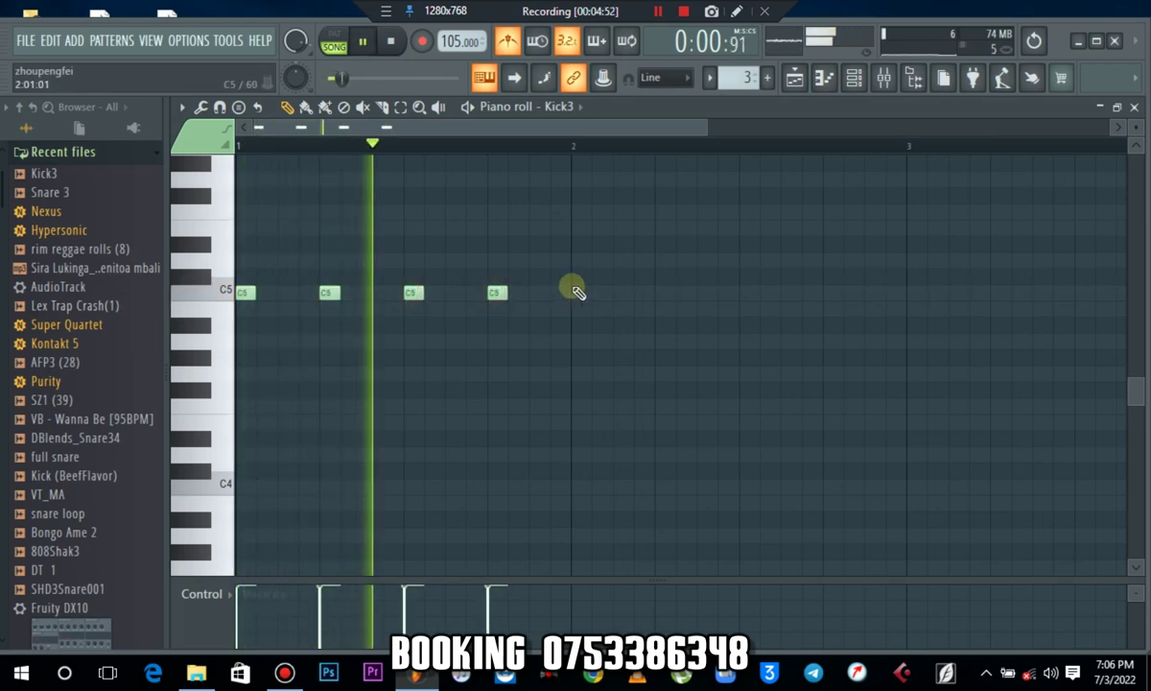
Step: Duplicate the one-bar kick pattern until it fills bars 1 to 4, and return to the stopped playlist
drag(573, 267, 231, 324)
key(ctrl+b)
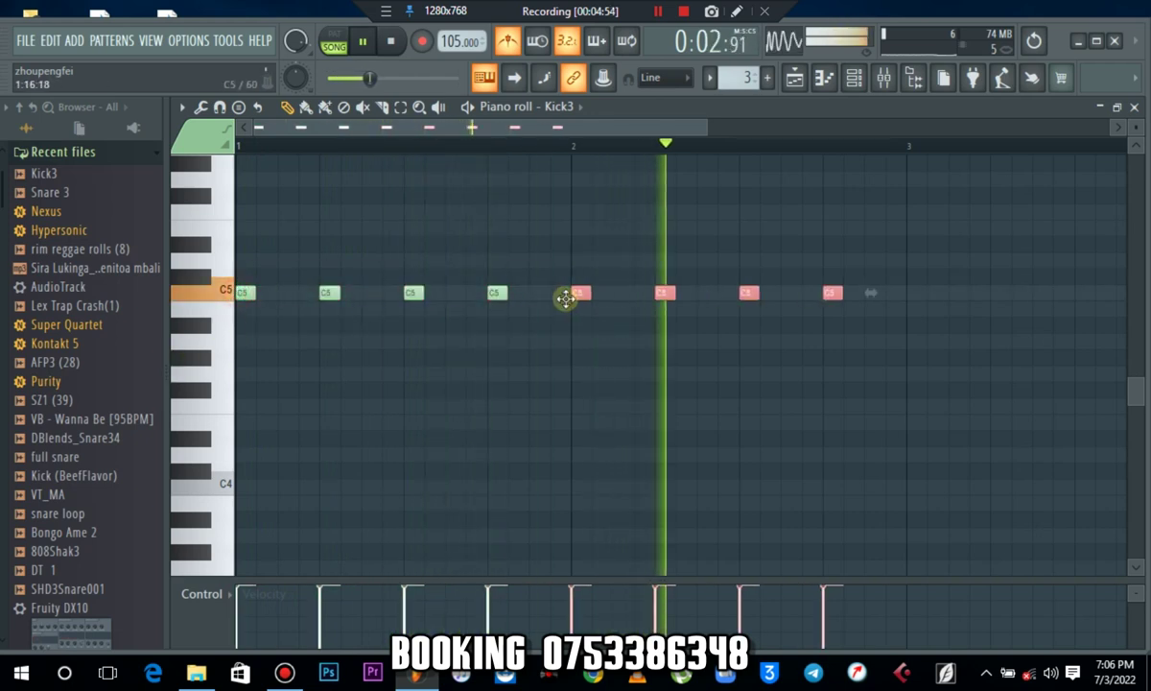
drag(992, 205, 167, 388)
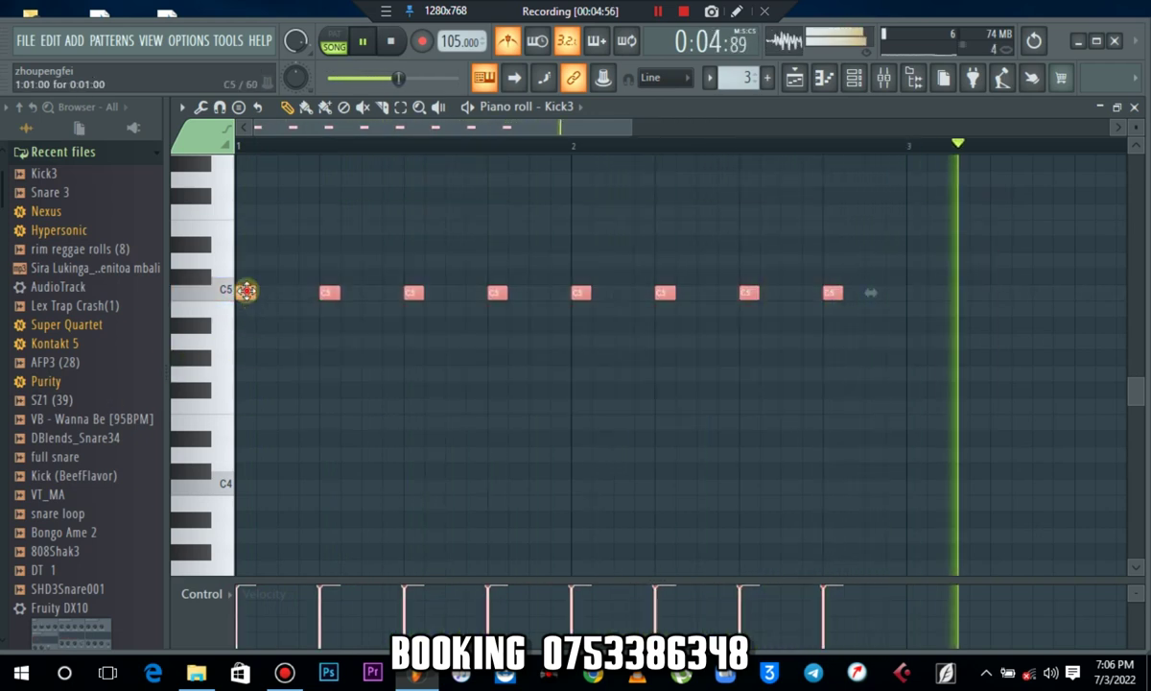
key(ctrl+b)
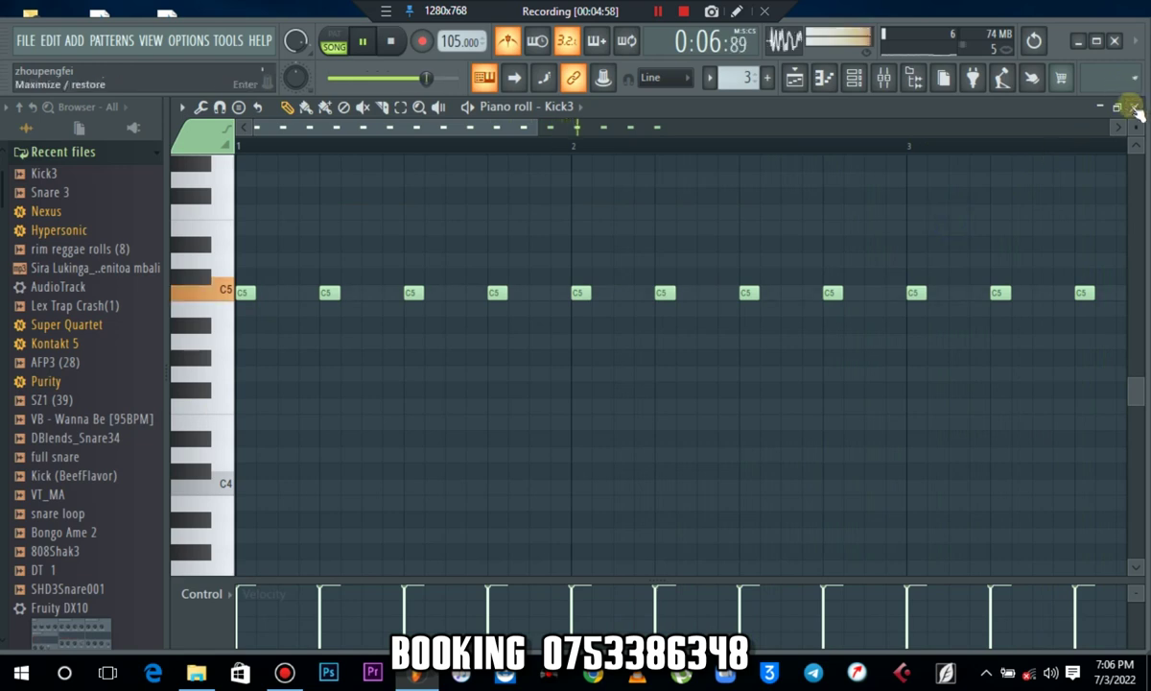
click(1132, 106)
key(space)
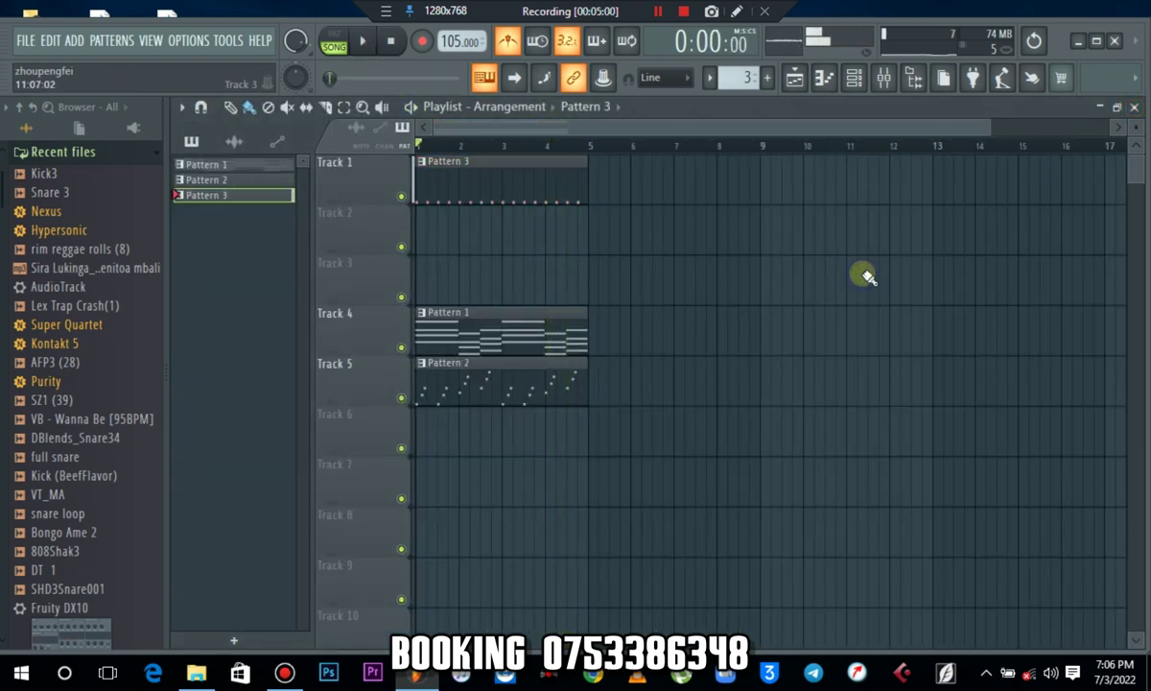
Step: Play the arrangement and set the Kick3 sample's quick fade out to 34%
key(space)
click(854, 81)
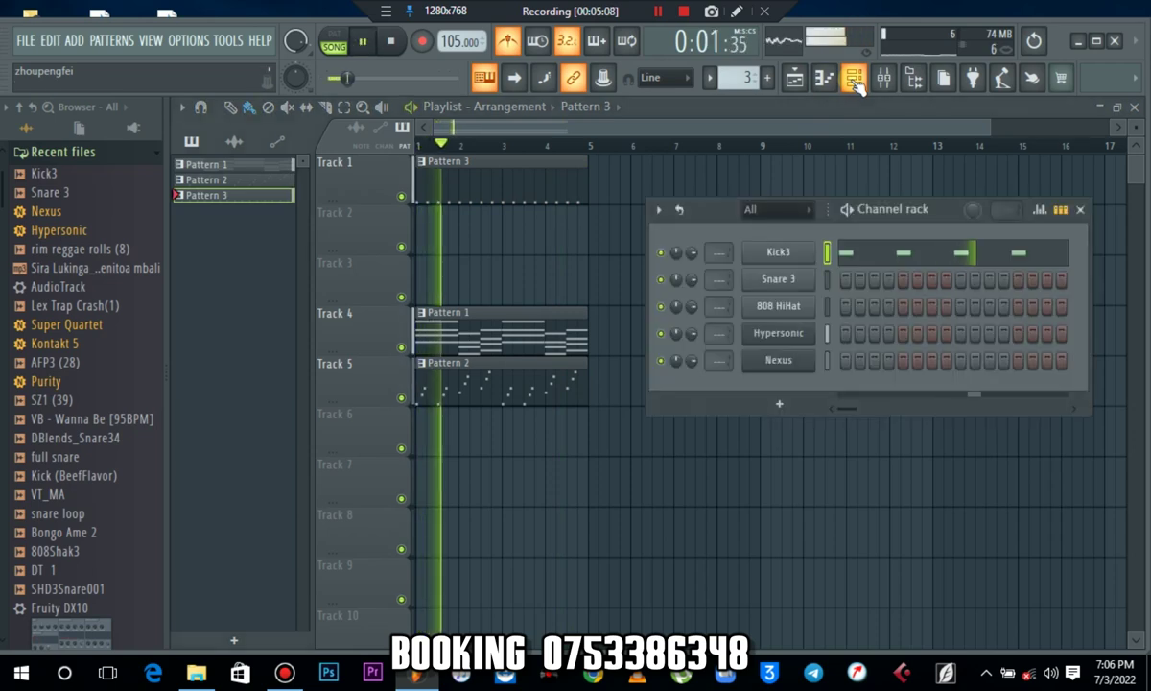
click(778, 253)
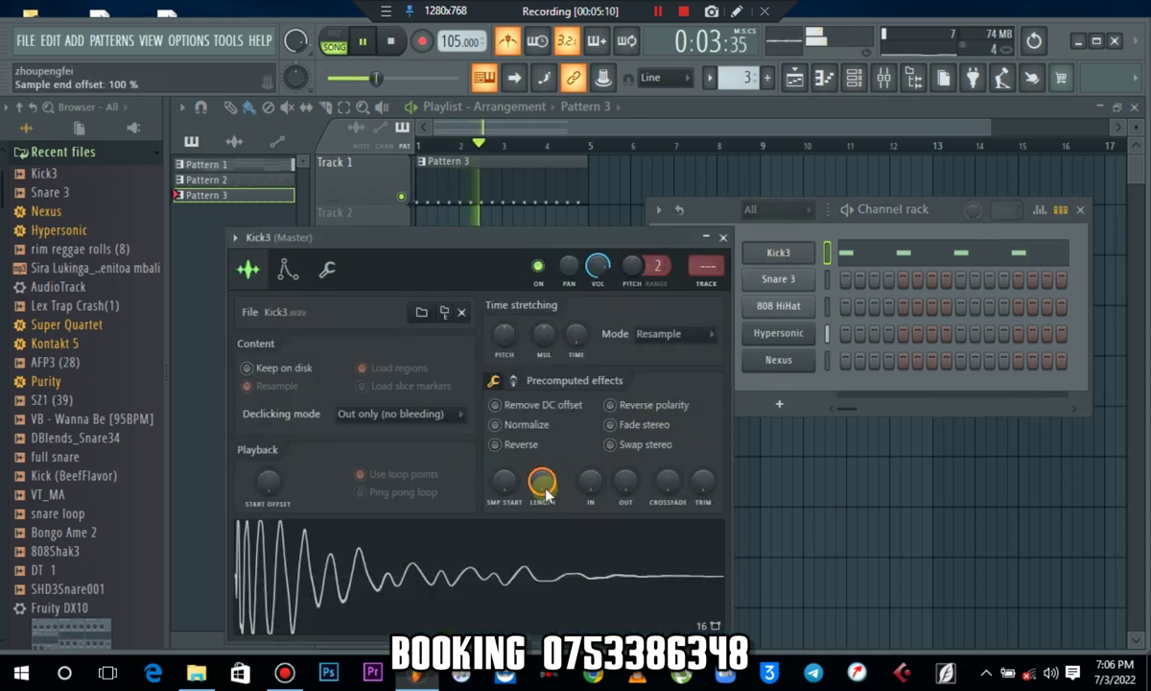
drag(622, 485, 623, 455)
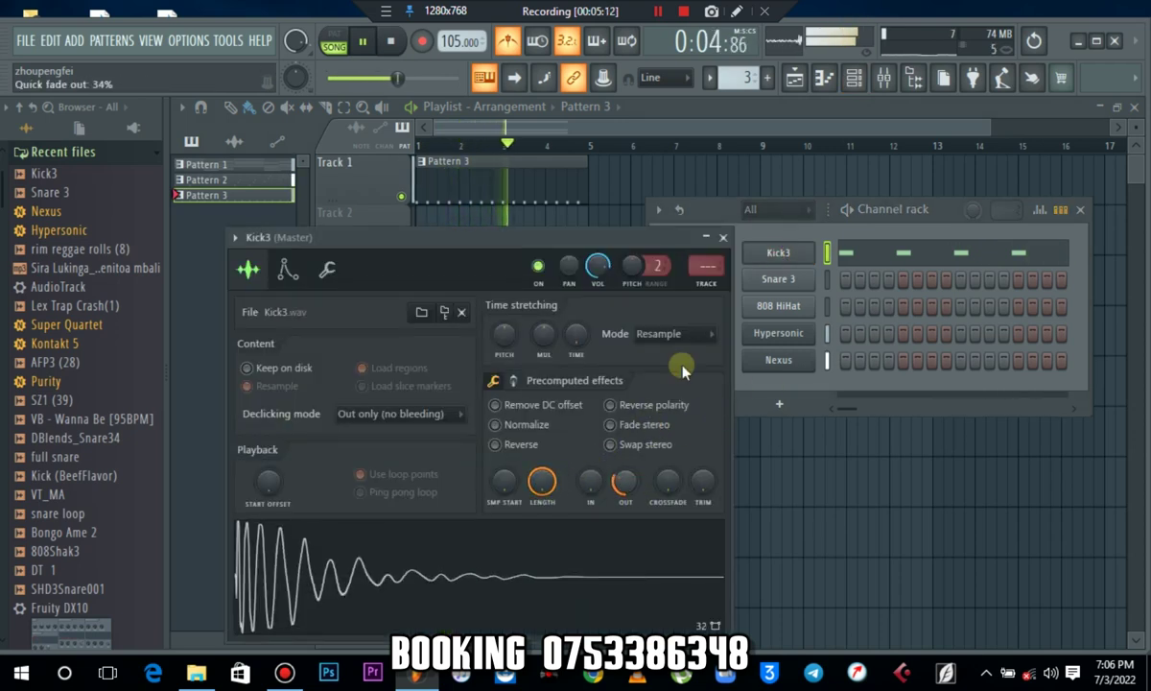
click(726, 238)
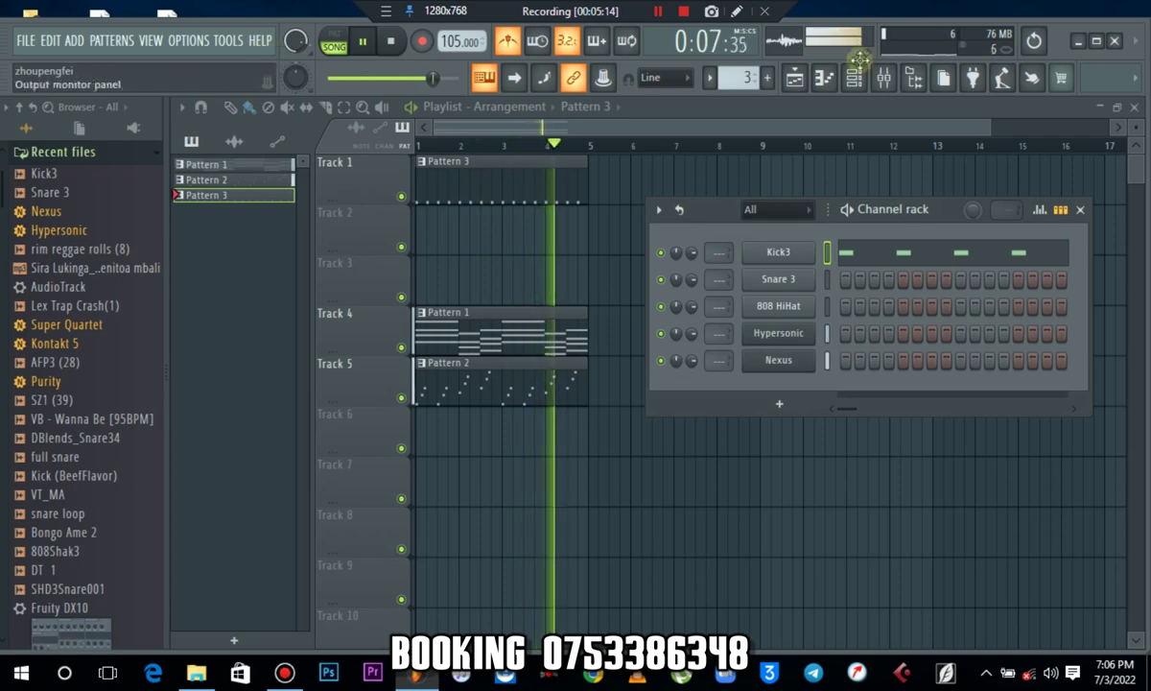
Step: Check the master track's level in the mixer during playback, return to the playlist and stop playback
click(882, 80)
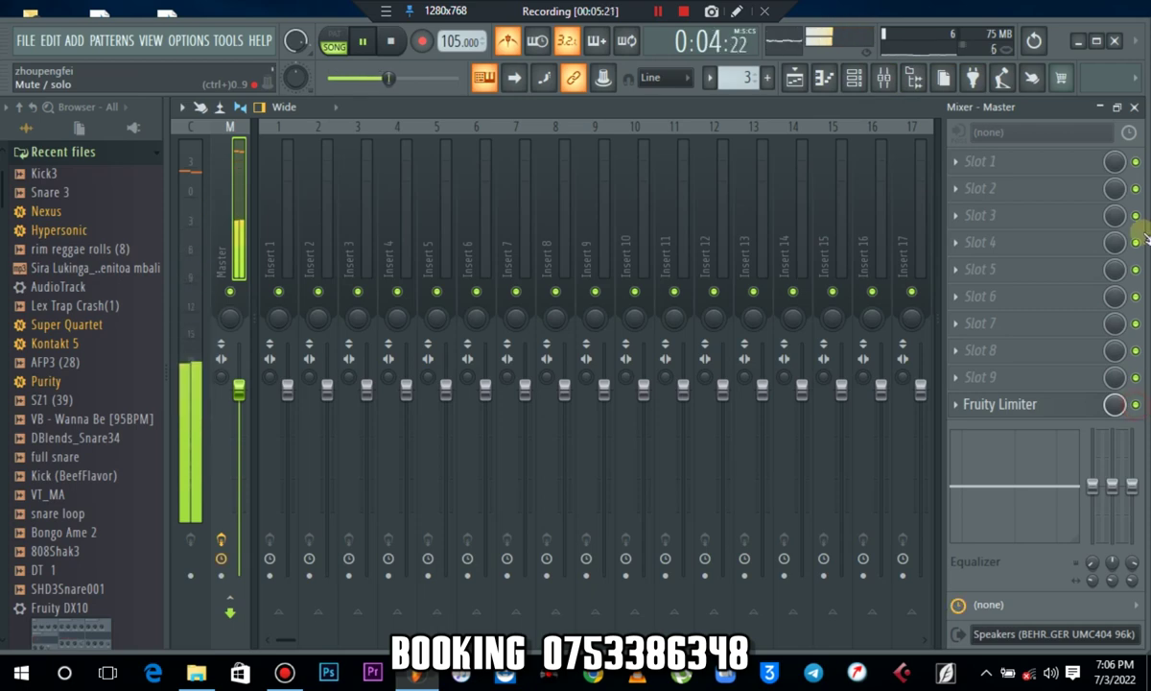
click(1135, 109)
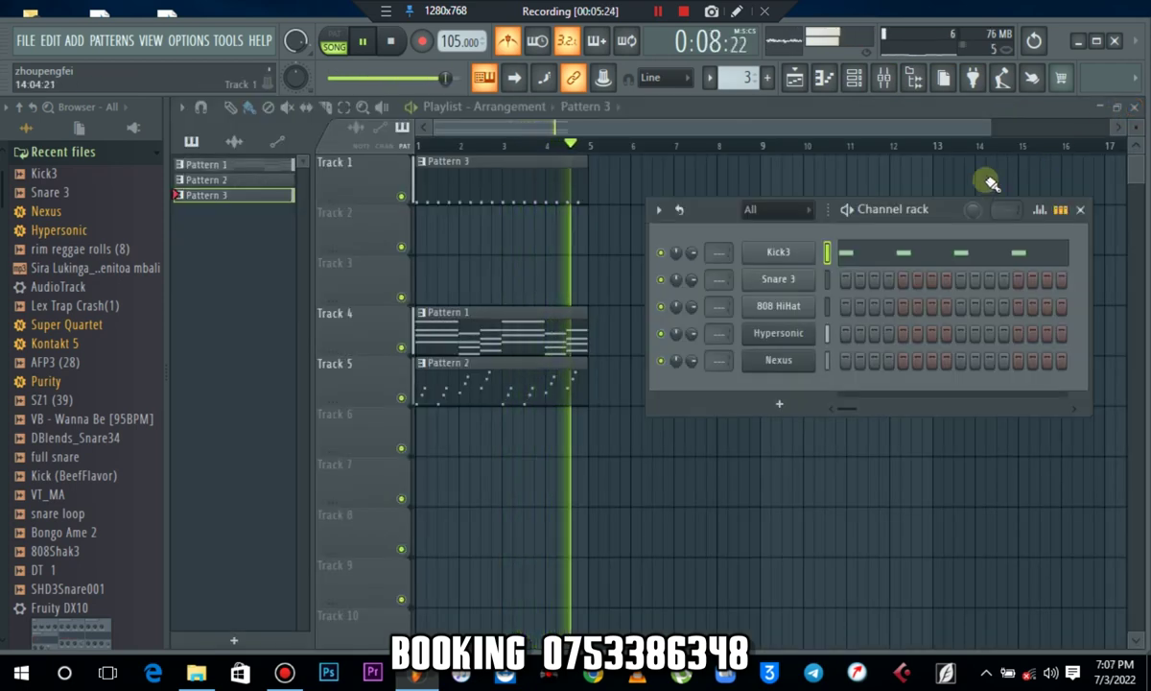
key(space)
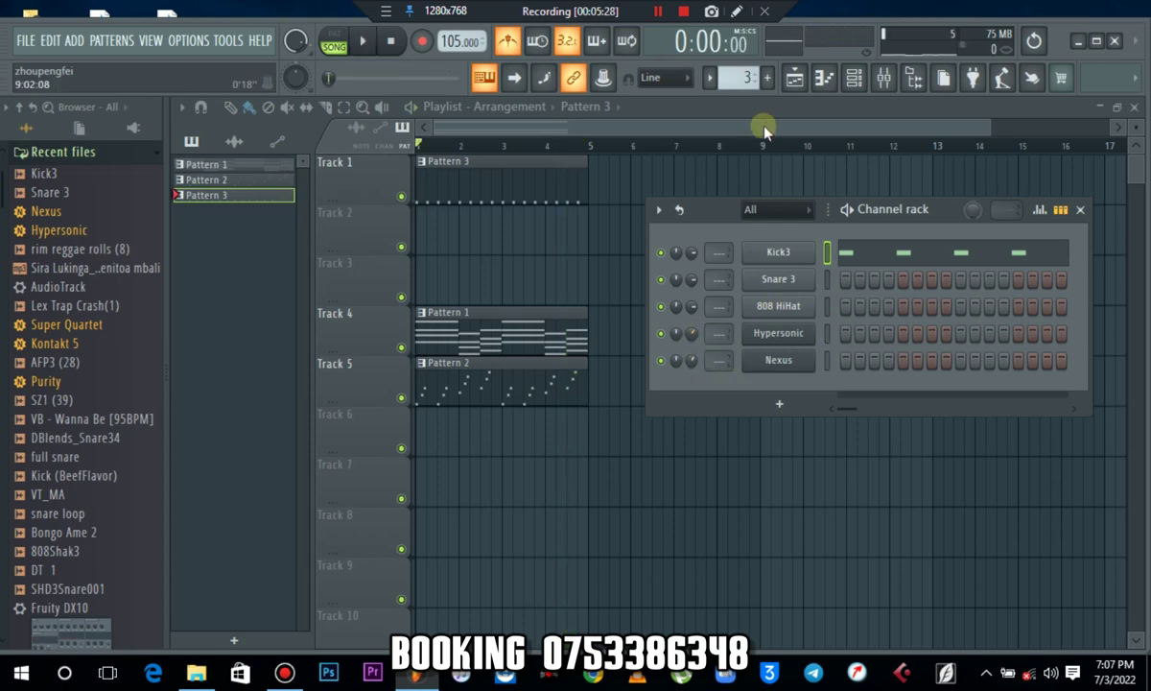
Step: Place an empty Pattern 4 clip over bars 1 to 4 of Track 2 and open the Snare 3 piano roll
scroll(745, 84, up, 1)
drag(509, 245, 579, 248)
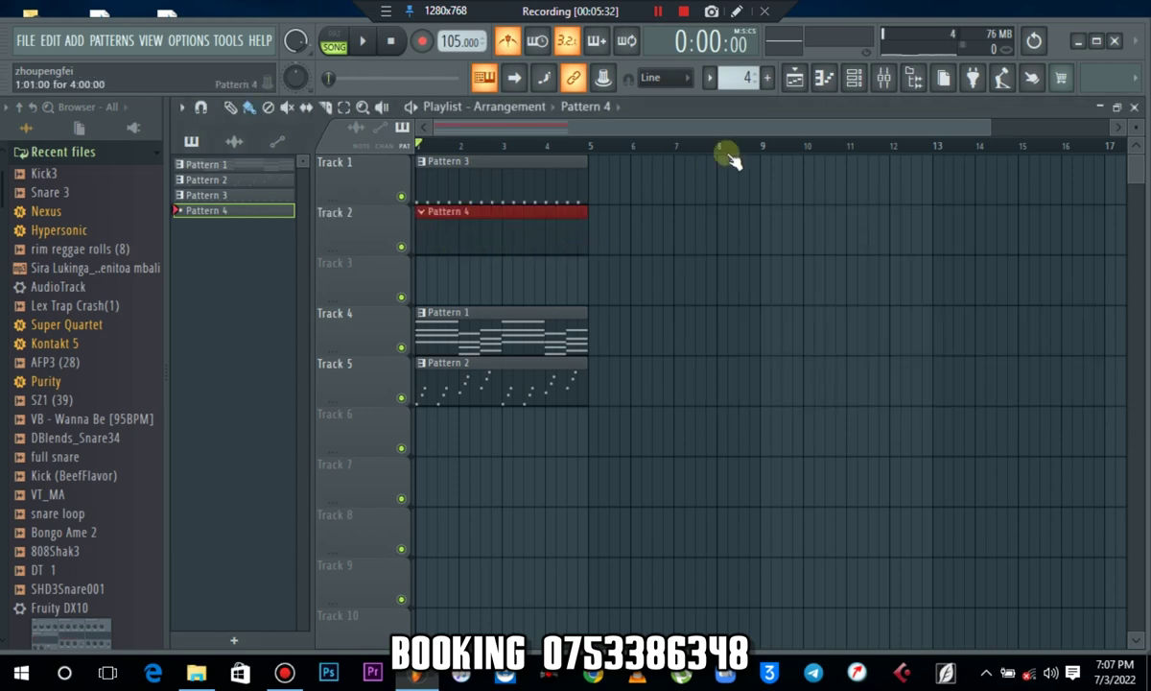
click(854, 77)
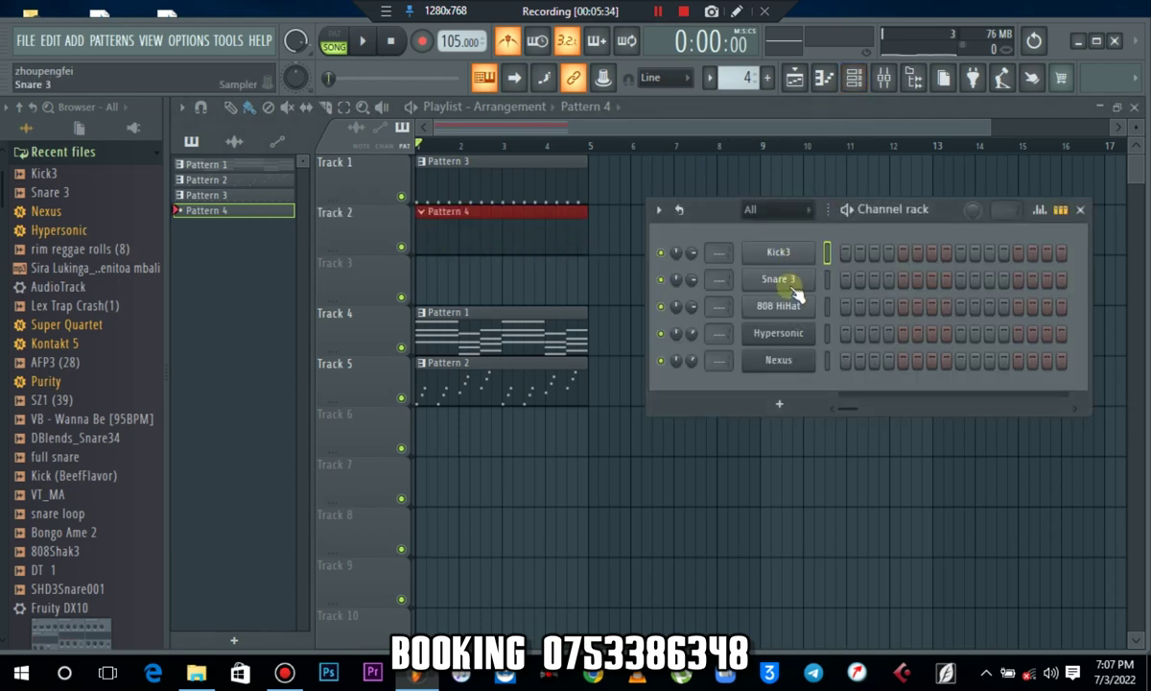
right_click(802, 277)
click(865, 282)
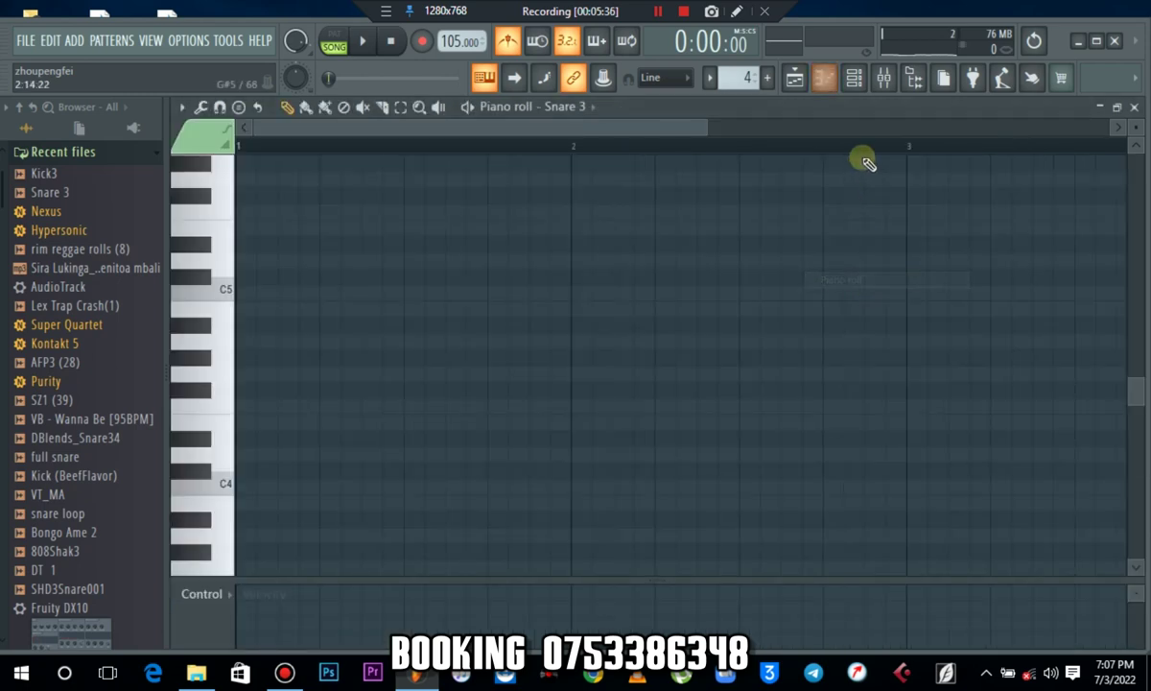
Step: Increase the Snare 3 sample's quick fade out, enable Normalize, and set time stretching to Auto mode with a +110 cents pitch shift
click(854, 79)
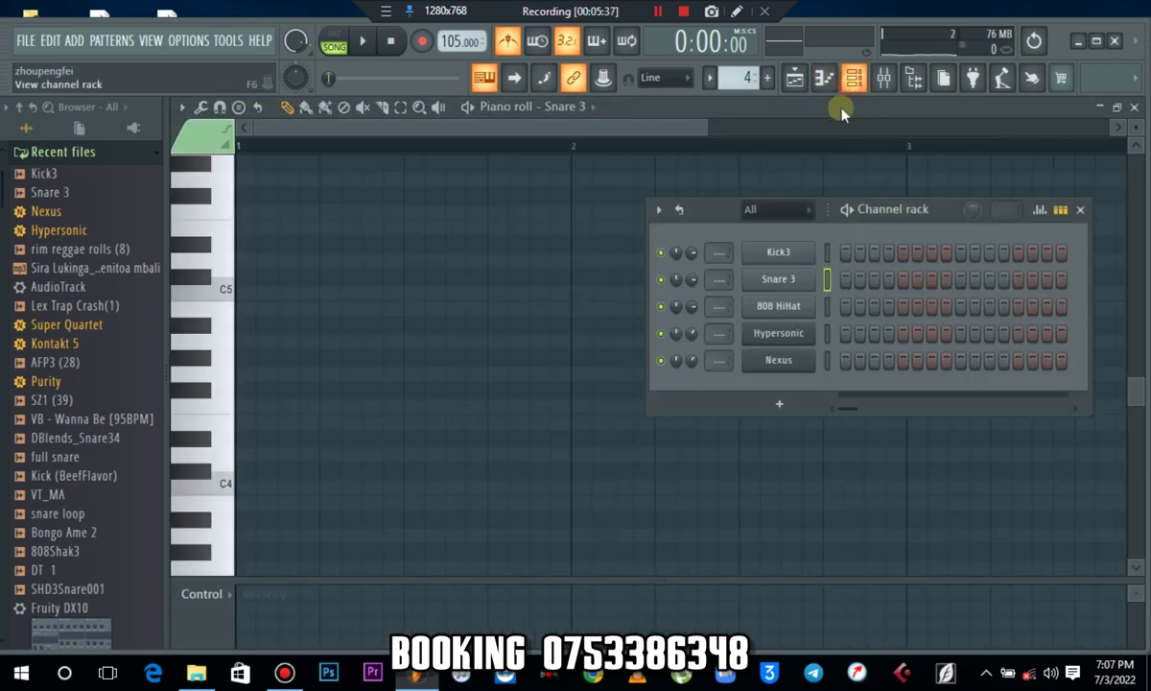
click(778, 279)
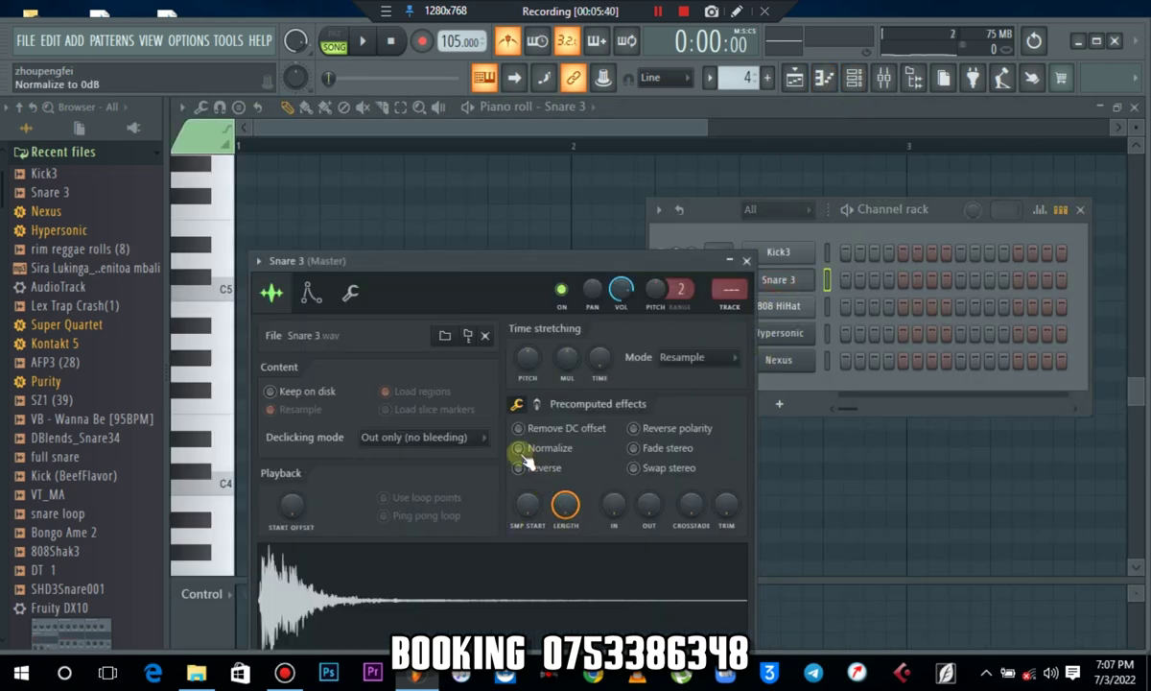
drag(650, 508, 650, 484)
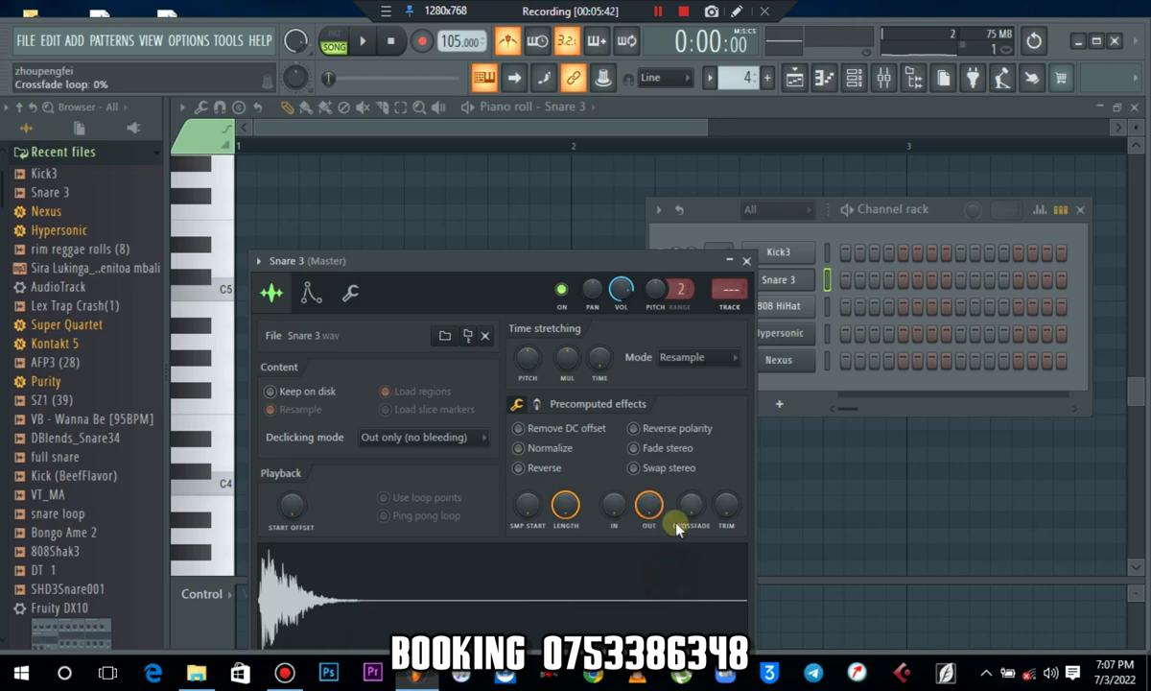
click(518, 448)
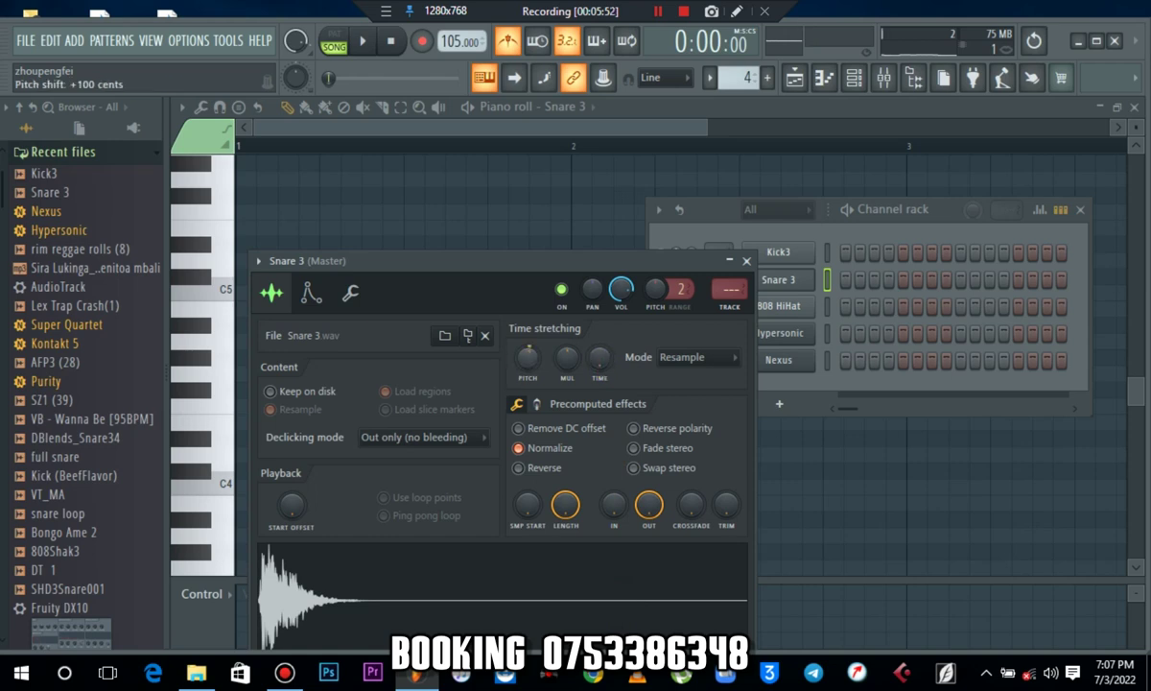
click(581, 579)
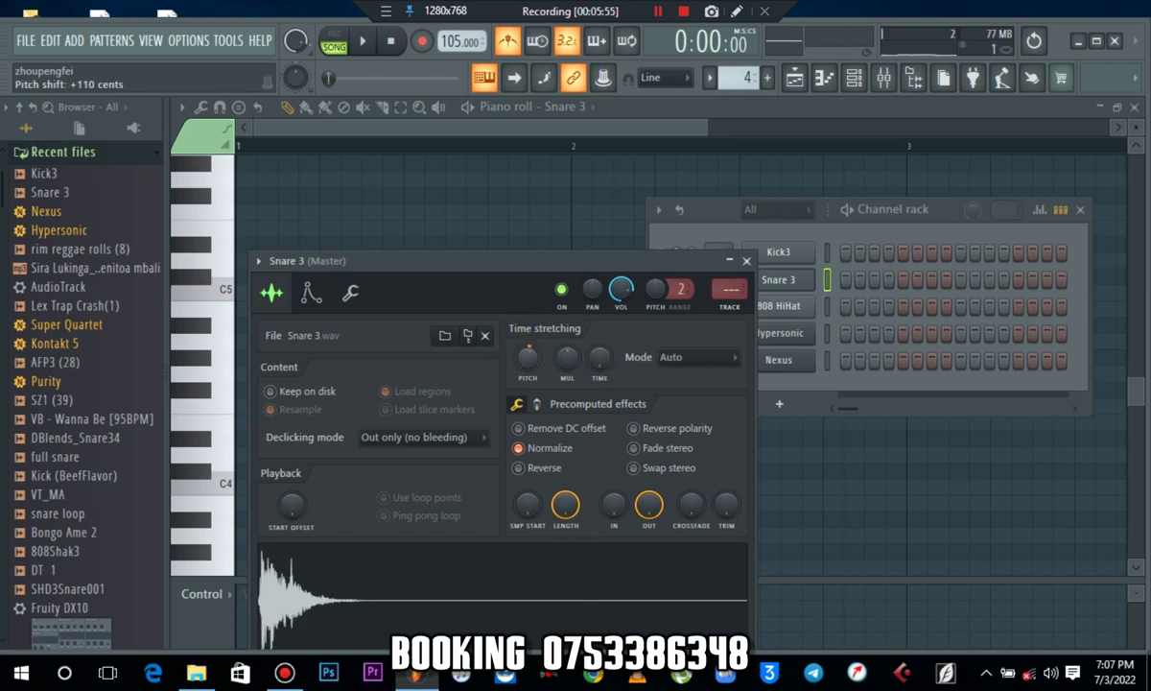
click(748, 261)
key(F6)
Step: Enter C5 snare notes on steps 4 and 7 of bar 1, playing the beat back between notes
scroll(372, 358, down, 3)
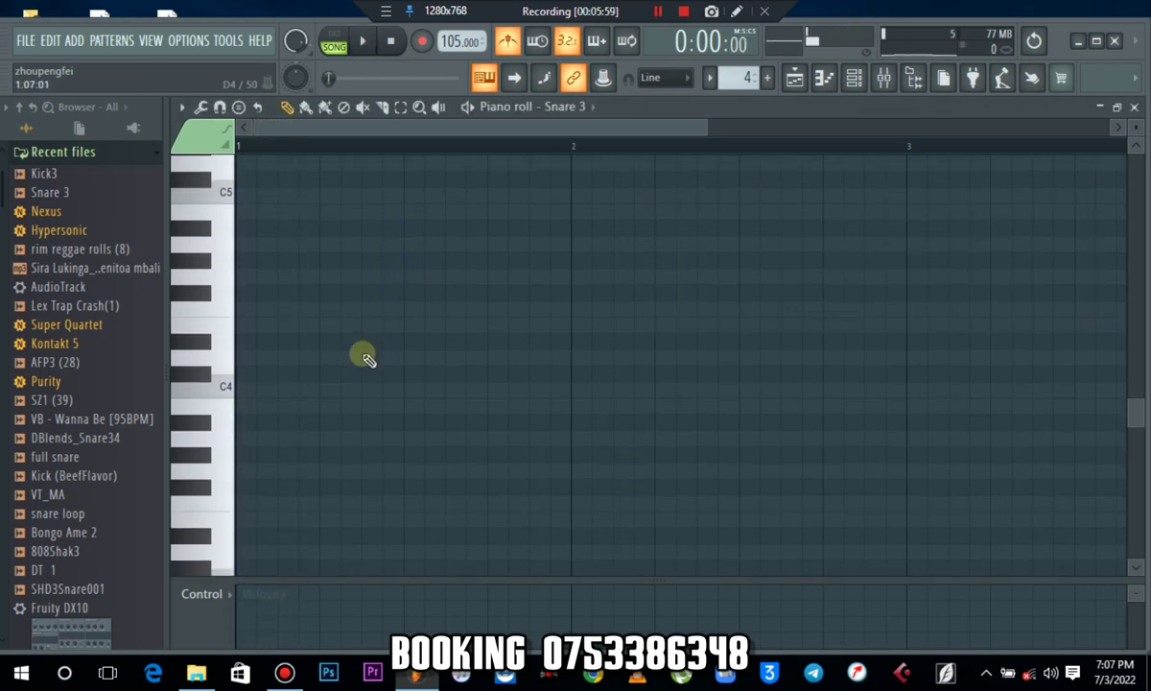
scroll(301, 345, up, 3)
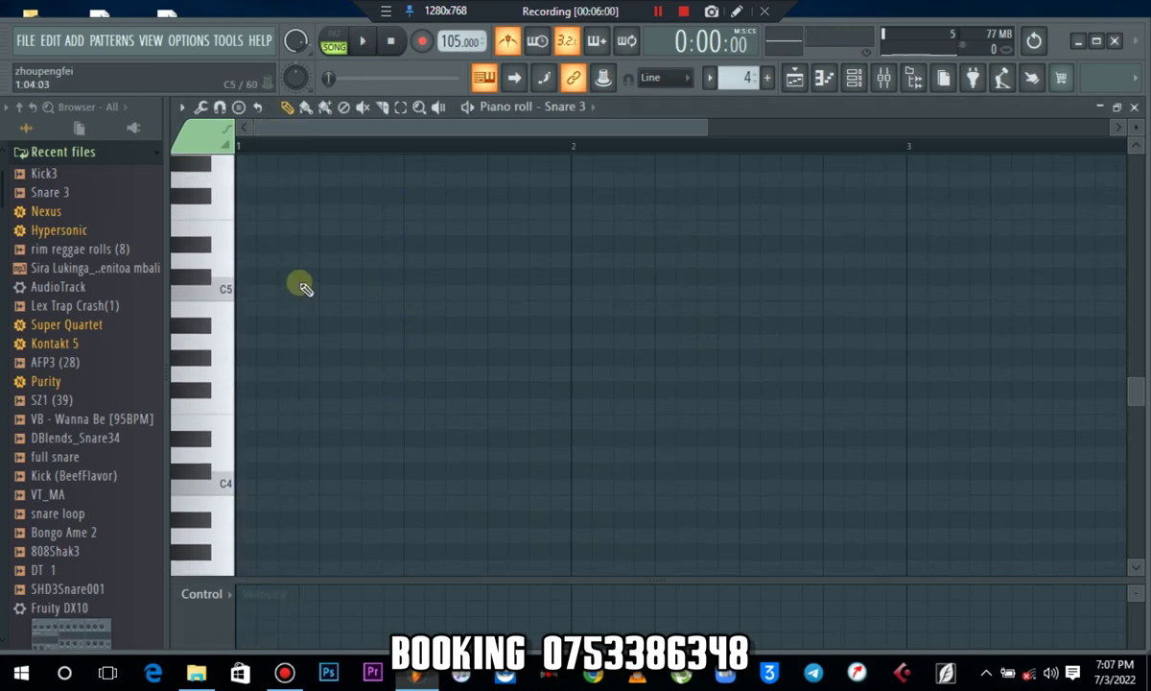
click(303, 296)
key(space)
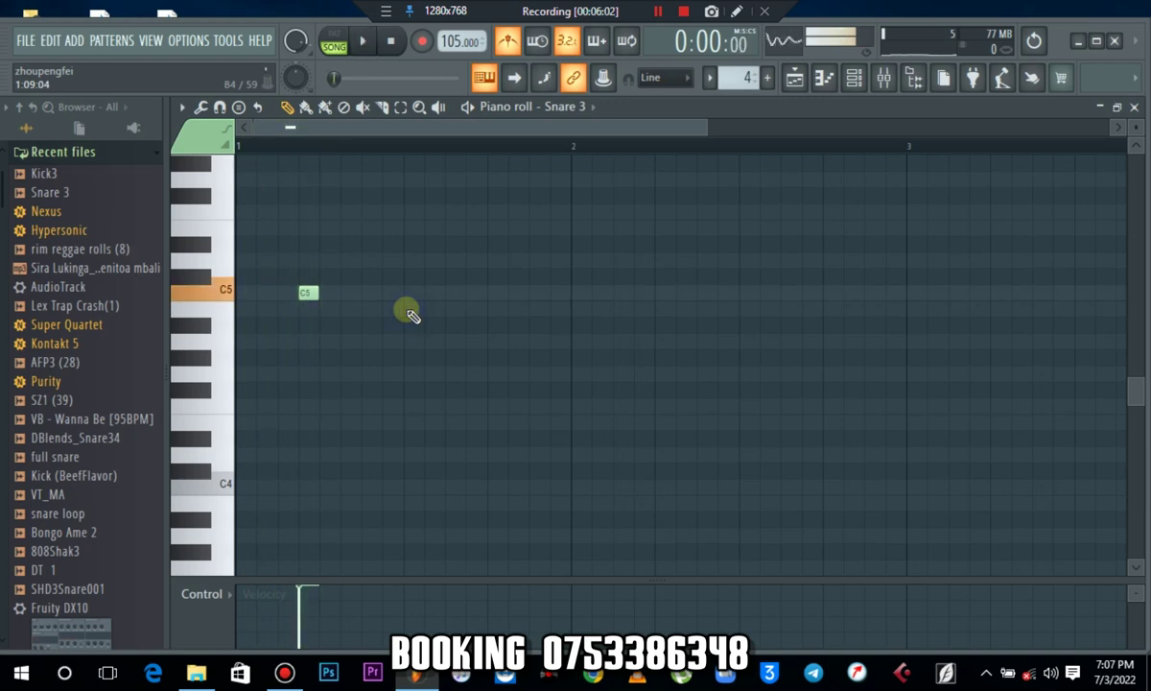
click(368, 298)
key(space)
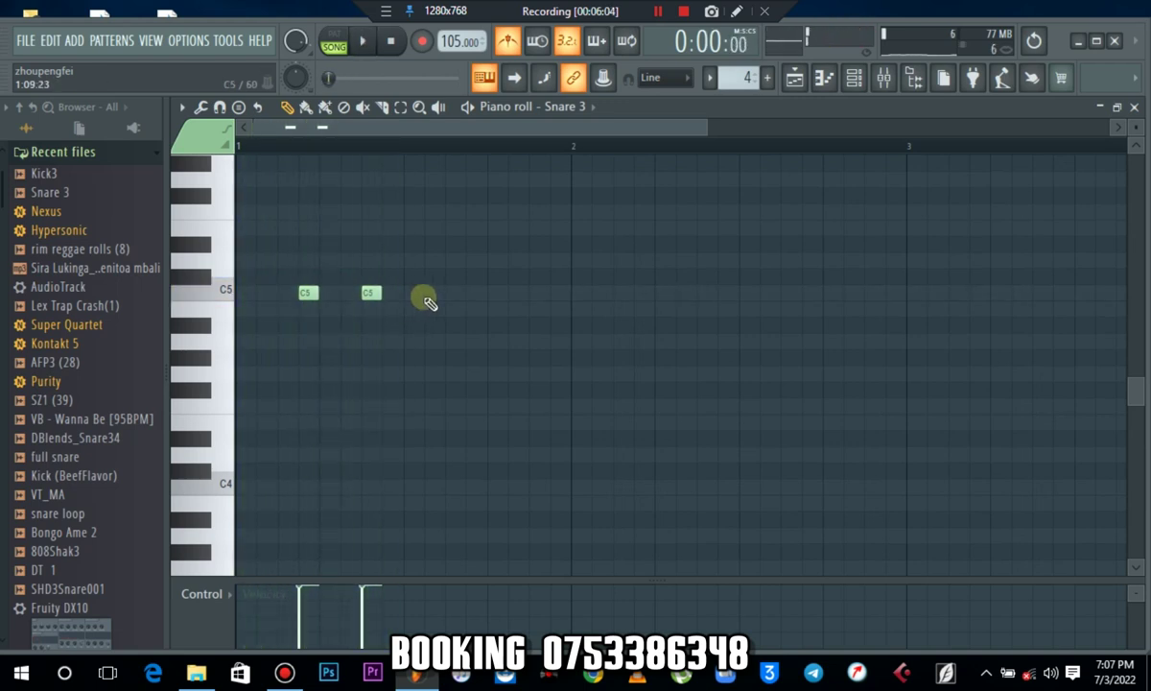
key(space)
Step: Try a snare note on step 11 of bar 1, and settle on C5 notes on steps 12 and 15 instead
click(452, 296)
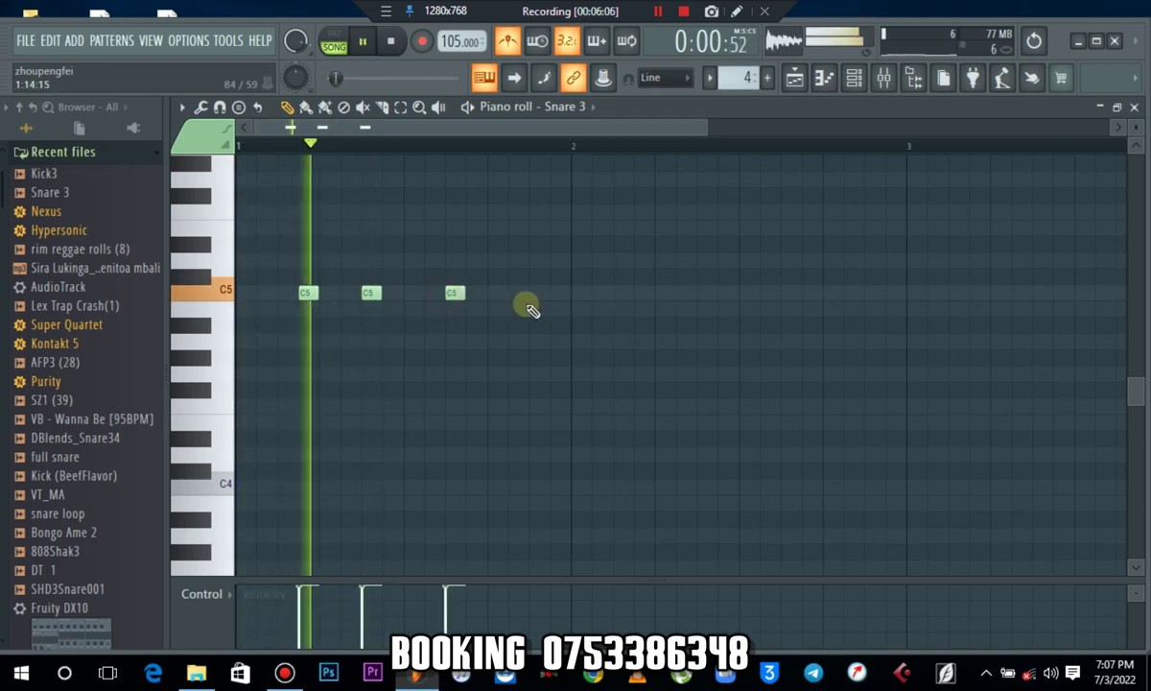
right_click(455, 293)
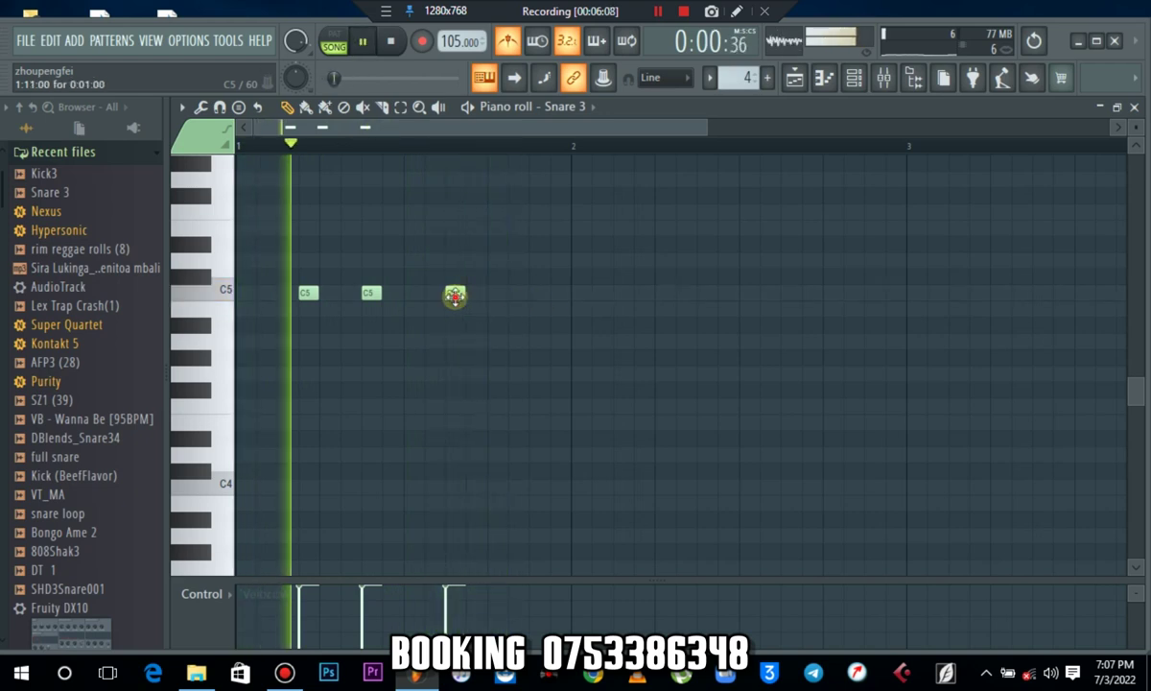
click(475, 296)
click(553, 296)
key(space)
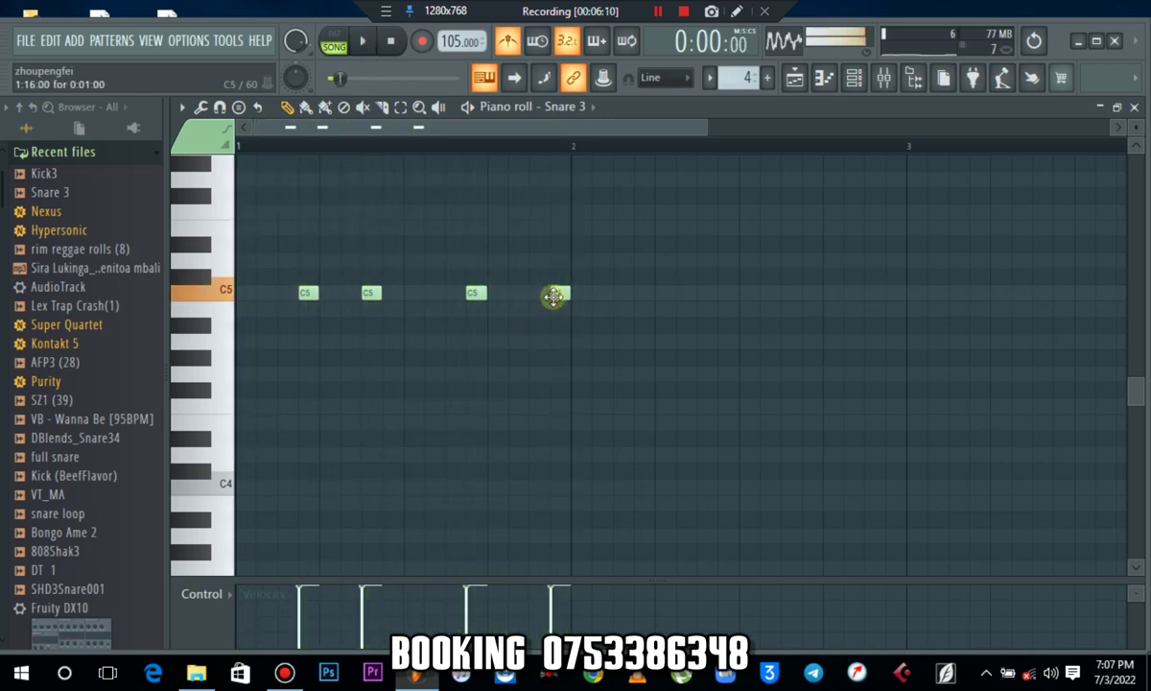
drag(554, 296, 526, 298)
drag(705, 127, 440, 142)
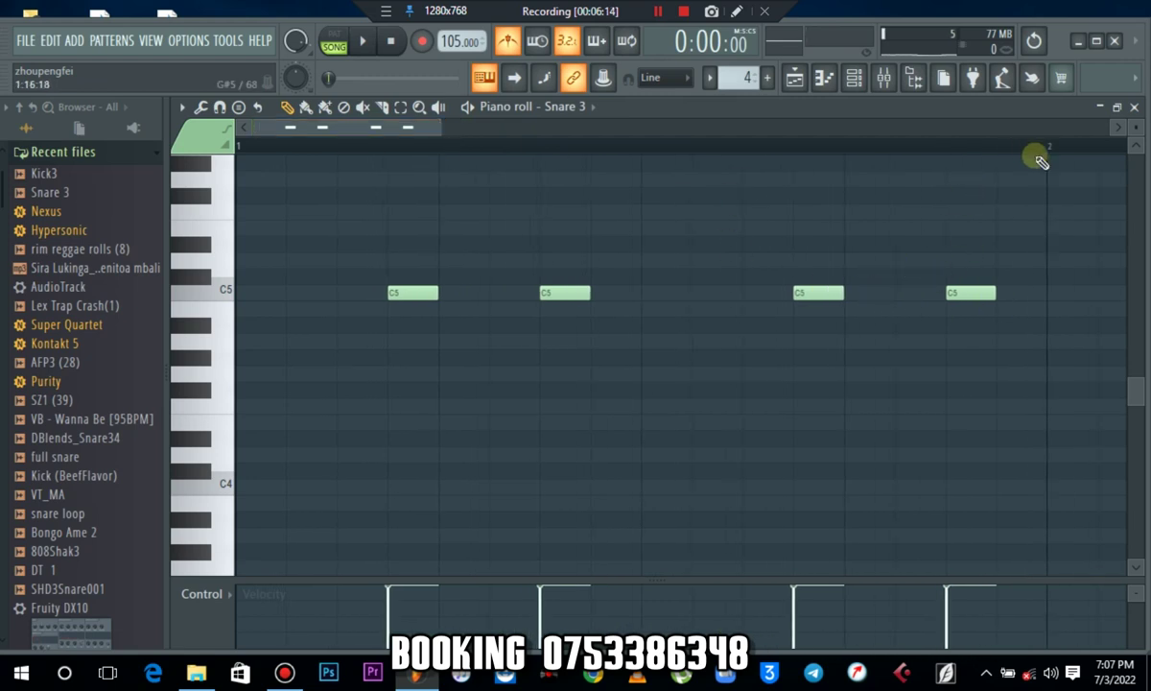
Step: Turn note snapping off and nudge the C5 snare notes on steps 4 and 12 slightly later, playing the beat back to check
key(space)
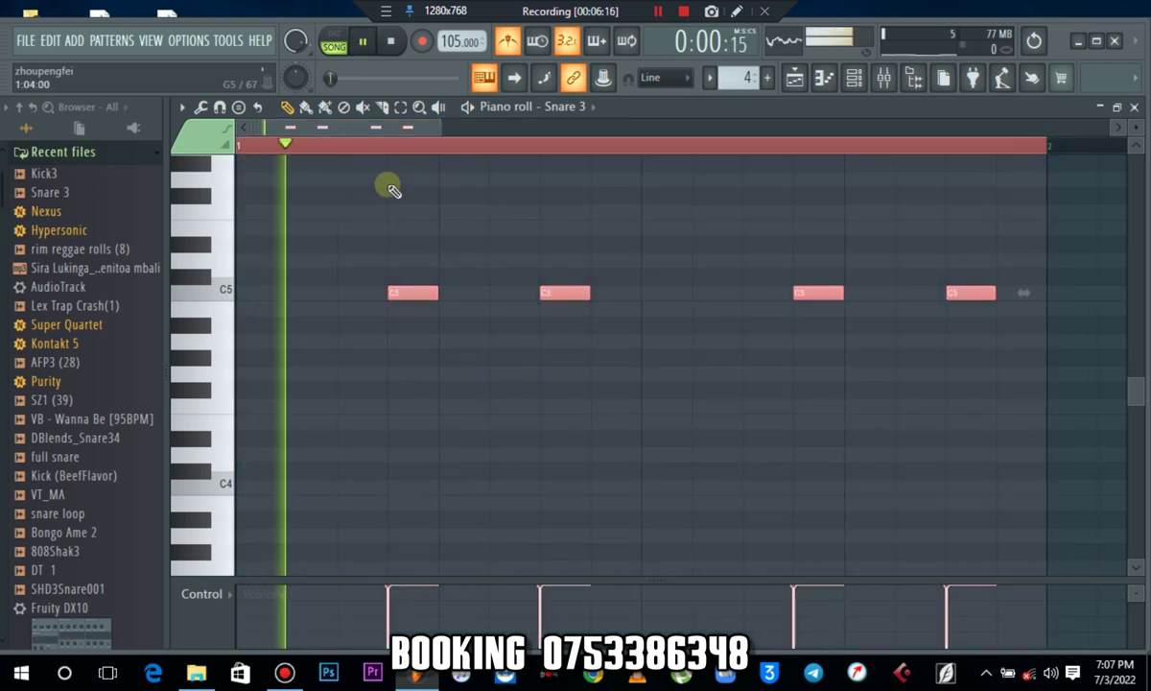
click(738, 392)
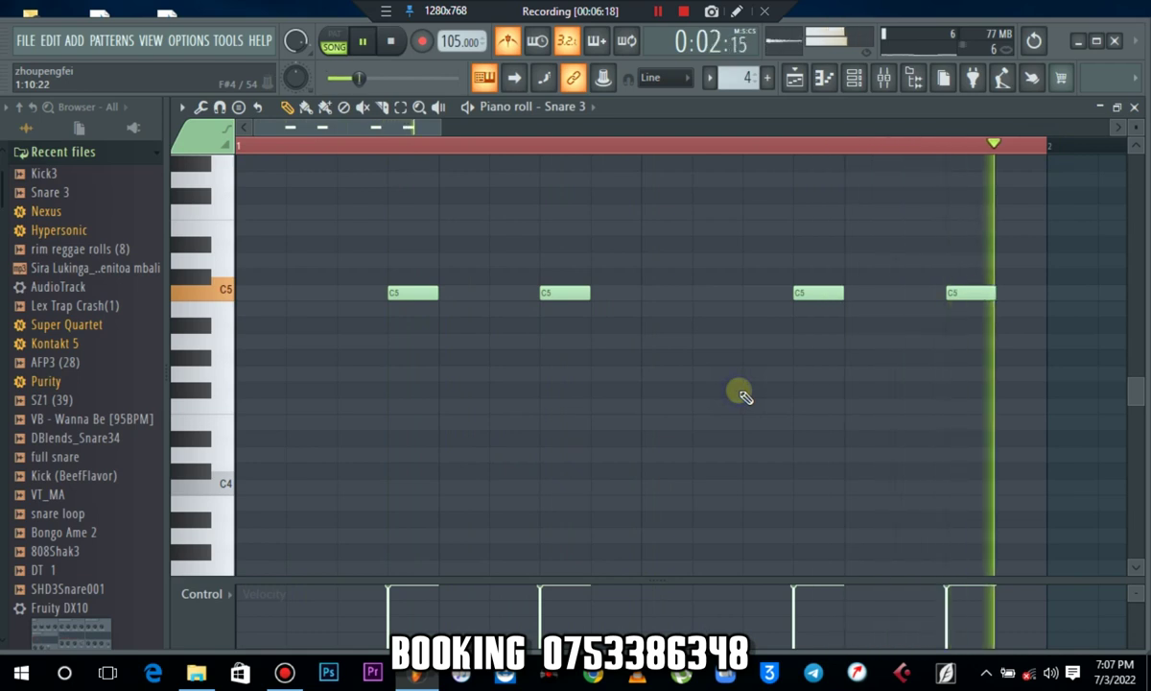
key(space)
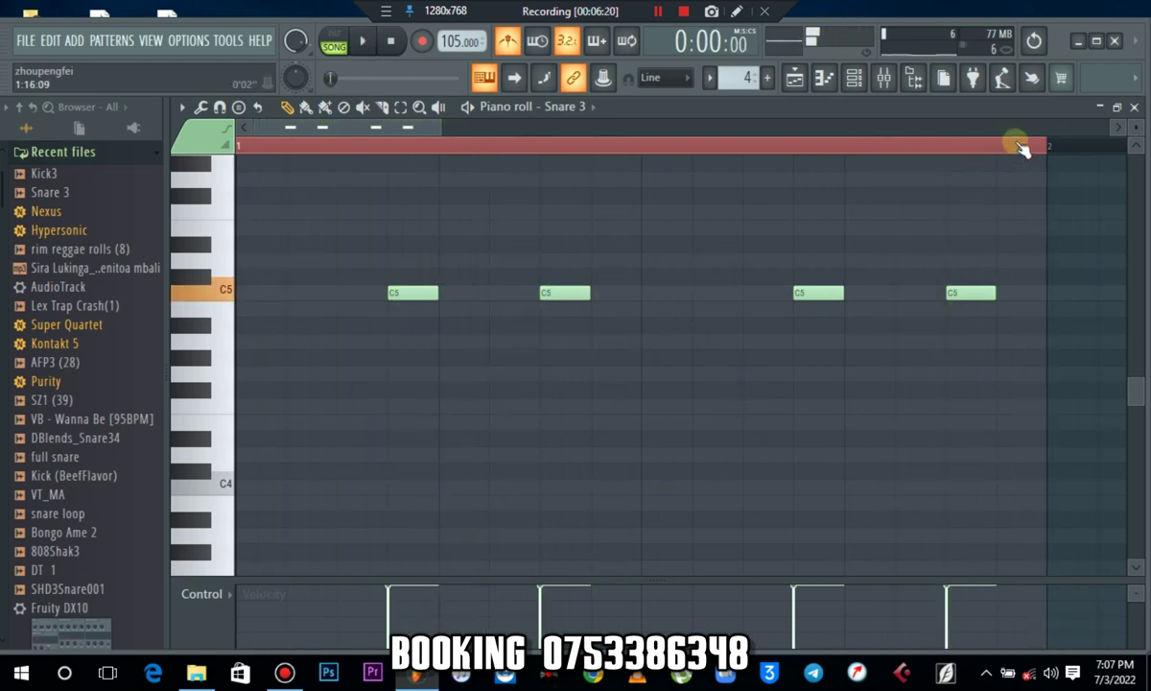
drag(1030, 145, 75, 253)
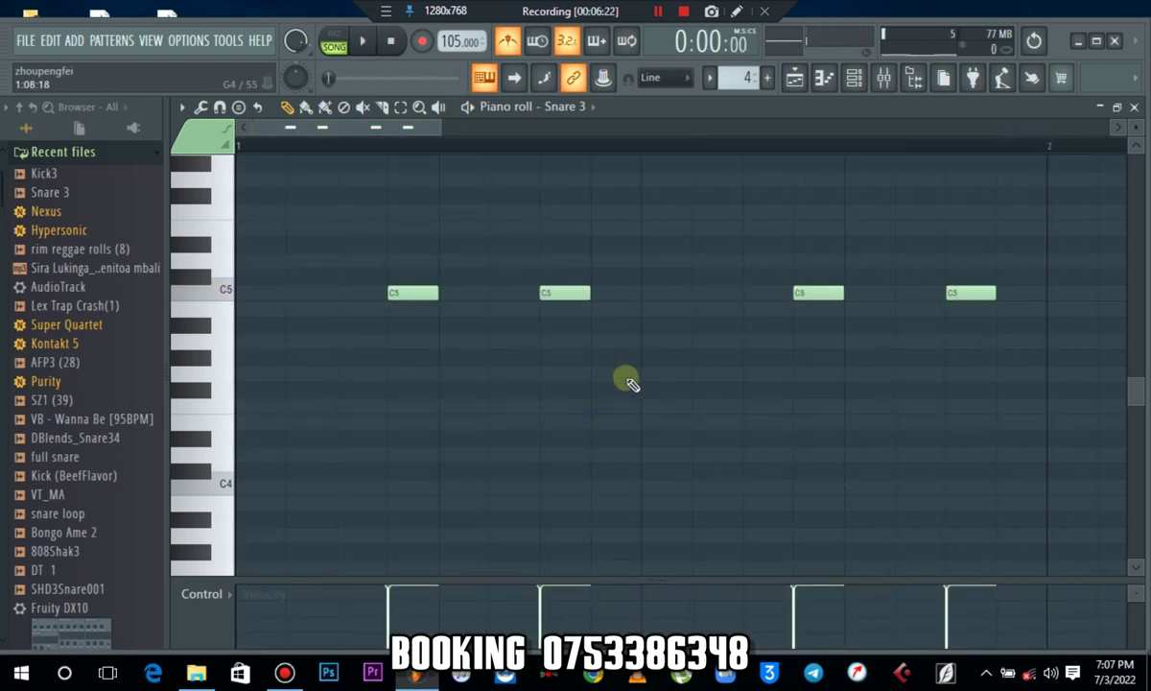
drag(666, 579, 669, 641)
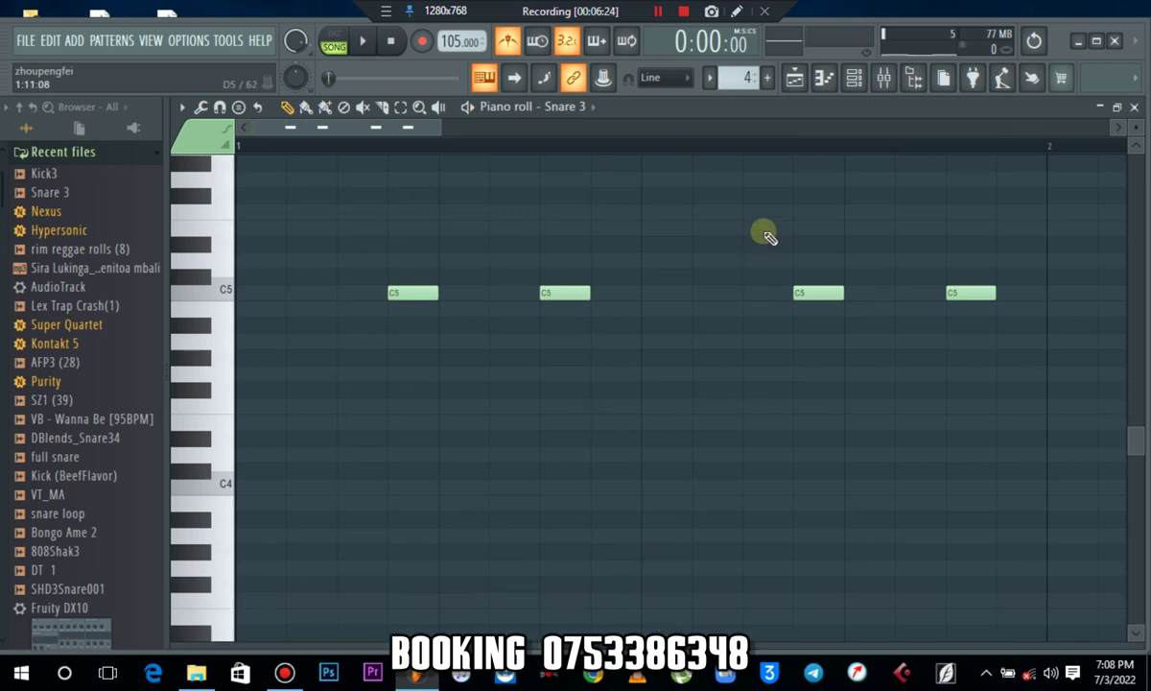
scroll(540, 326, up, 3)
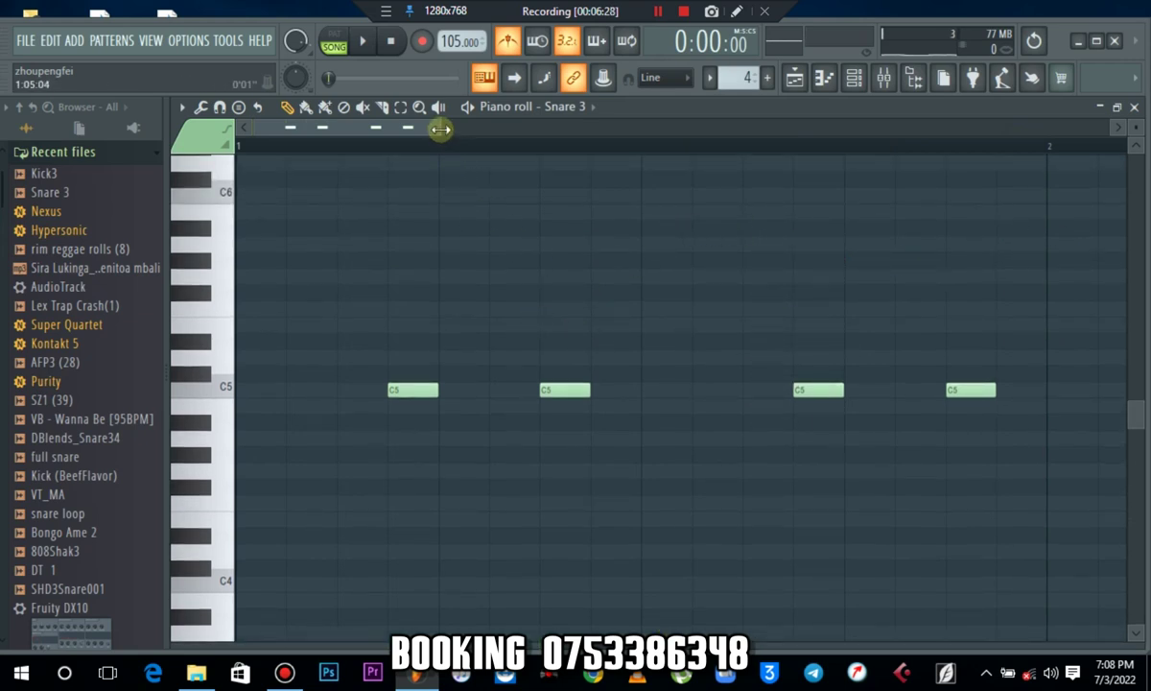
drag(431, 128, 420, 127)
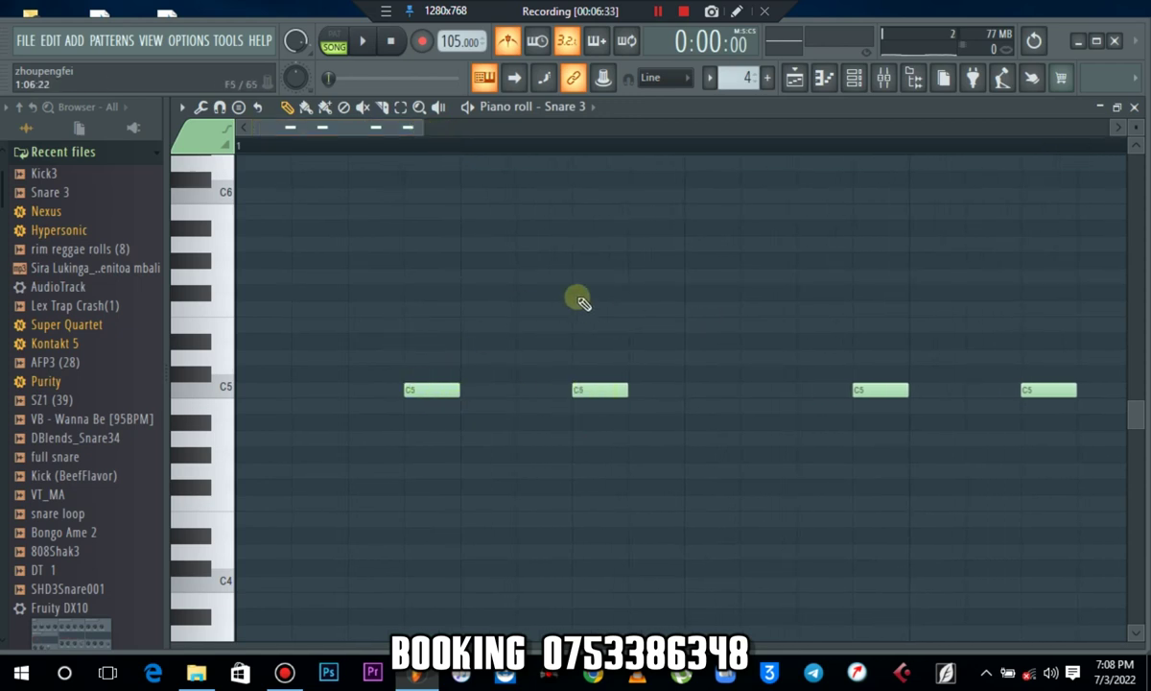
click(657, 76)
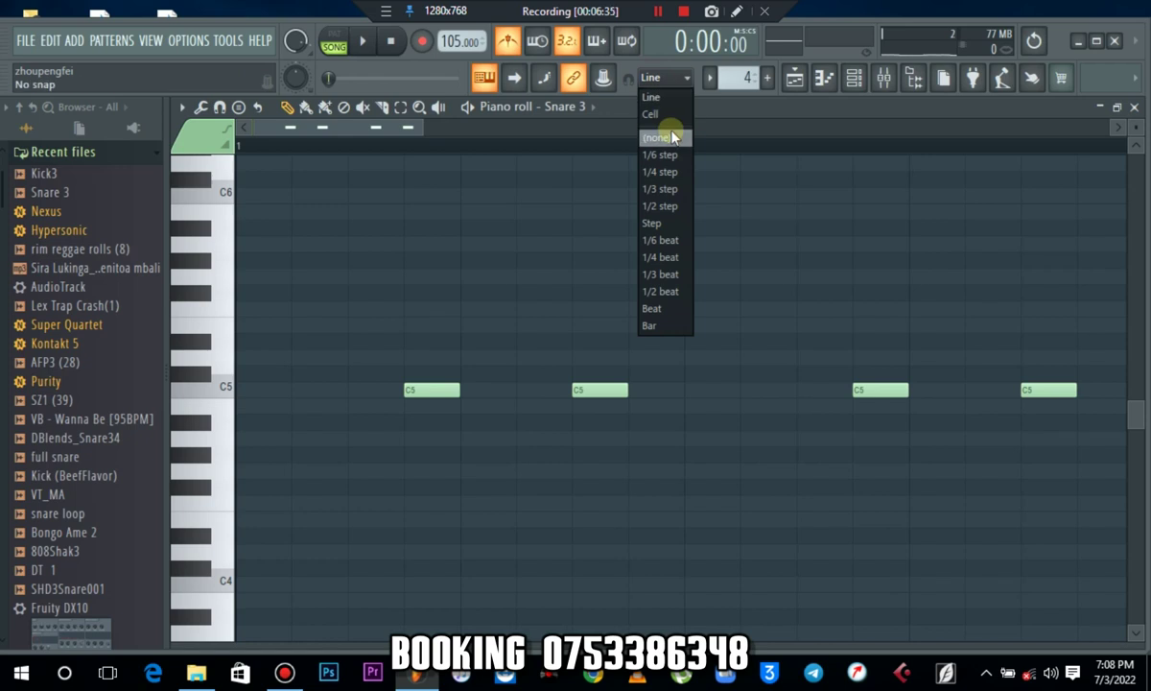
click(633, 125)
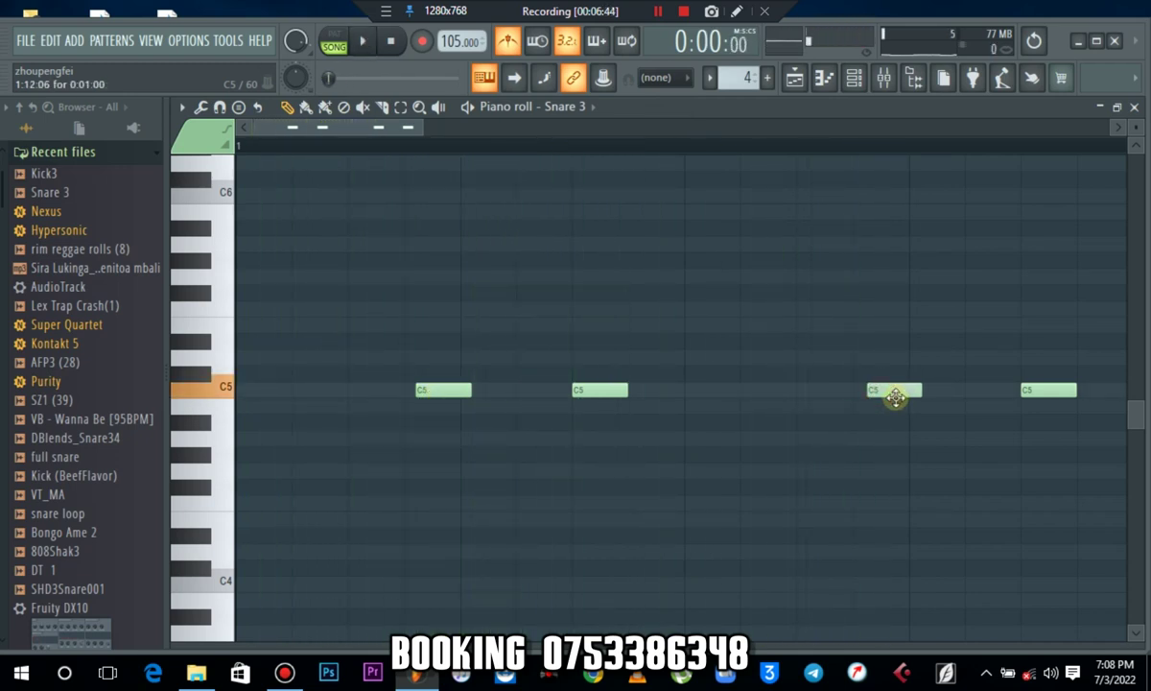
key(space)
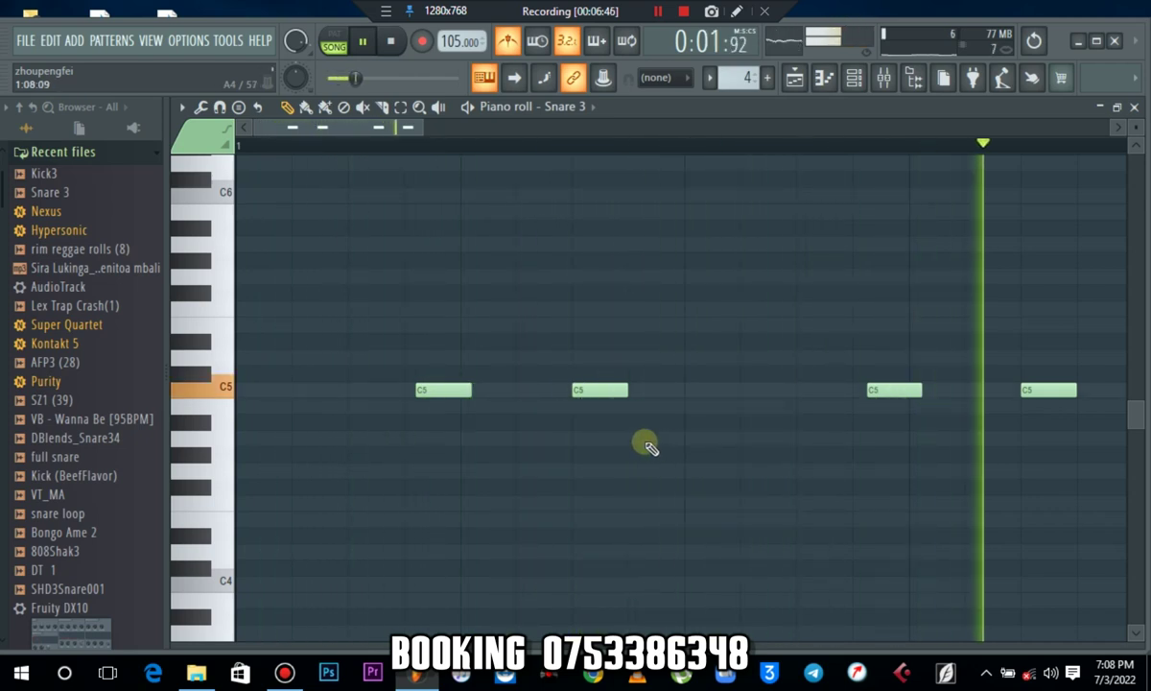
key(space)
click(893, 392)
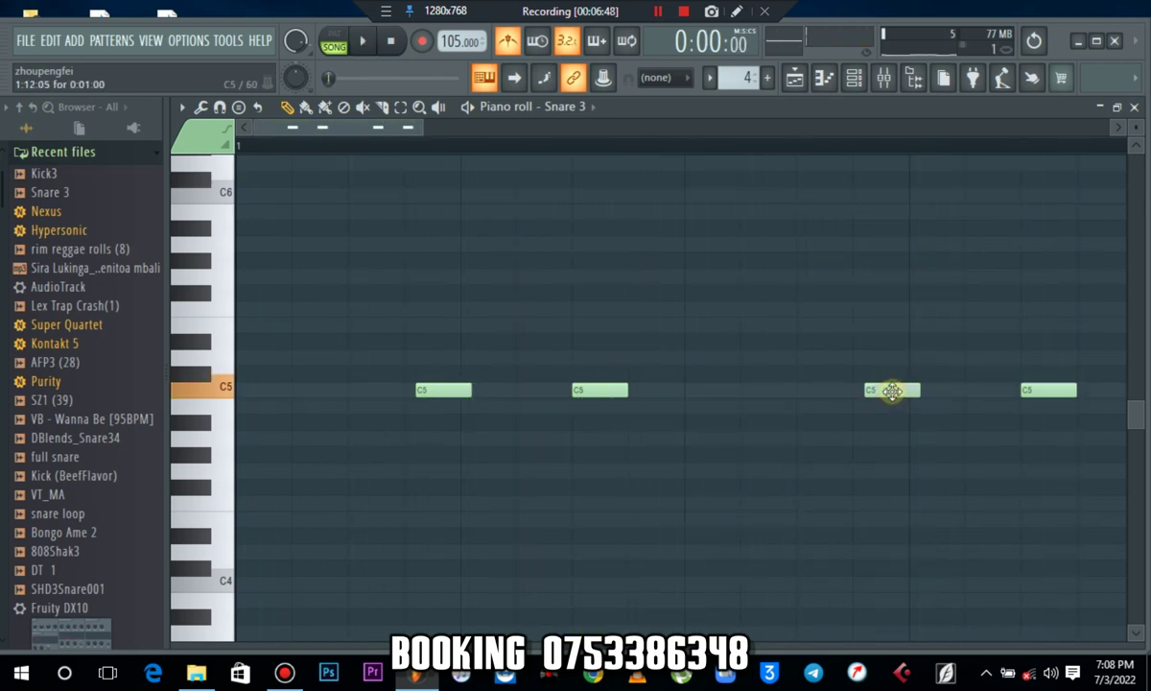
key(space)
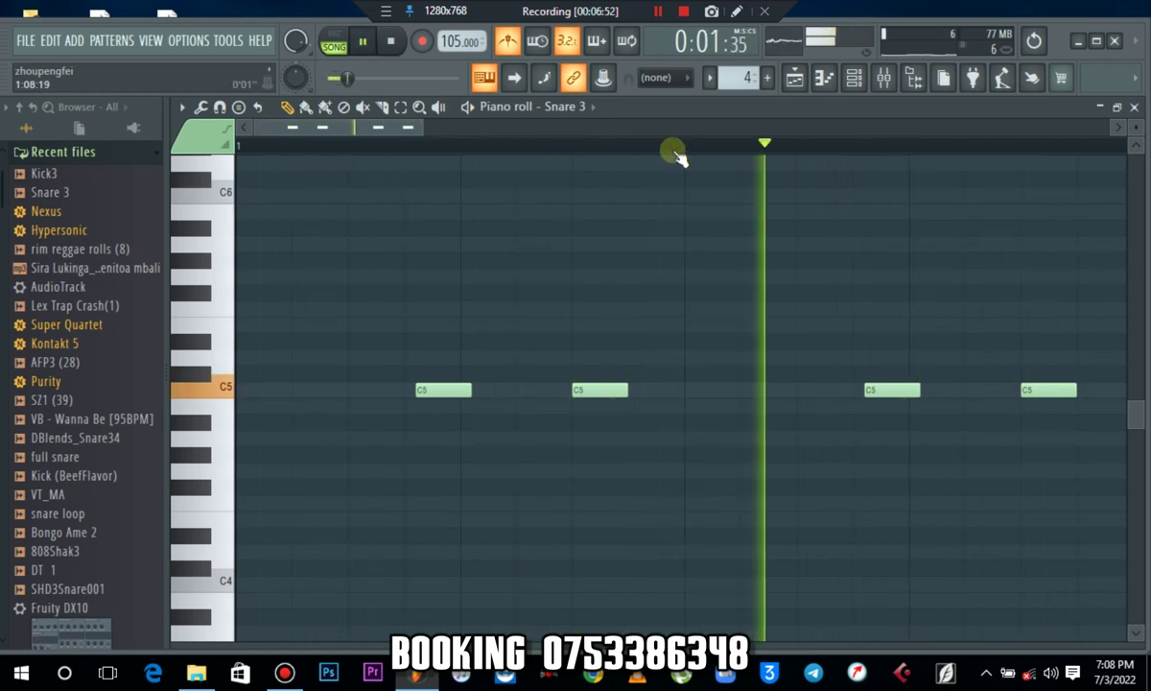
Step: Restore snapping to Line and duplicate the bar 1 snare notes into bars 2 to 4 of the Snare 3 piano roll
scroll(677, 159, down, 3)
key(space)
scroll(677, 154, down, 2)
key(space)
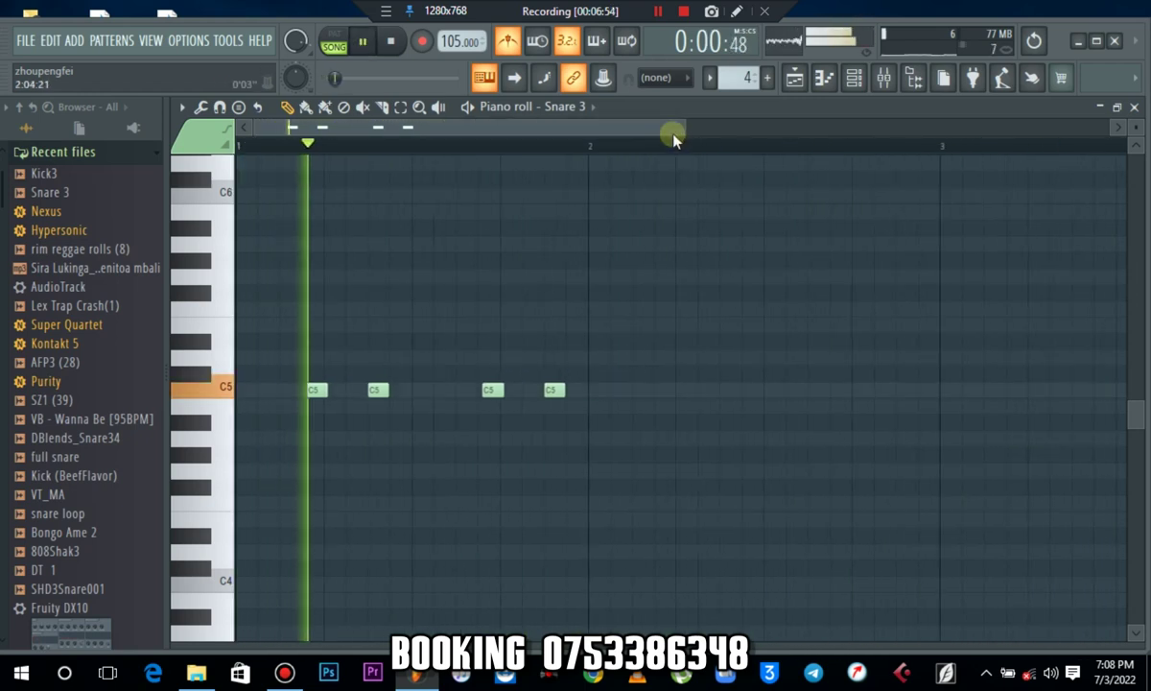
click(663, 77)
click(674, 96)
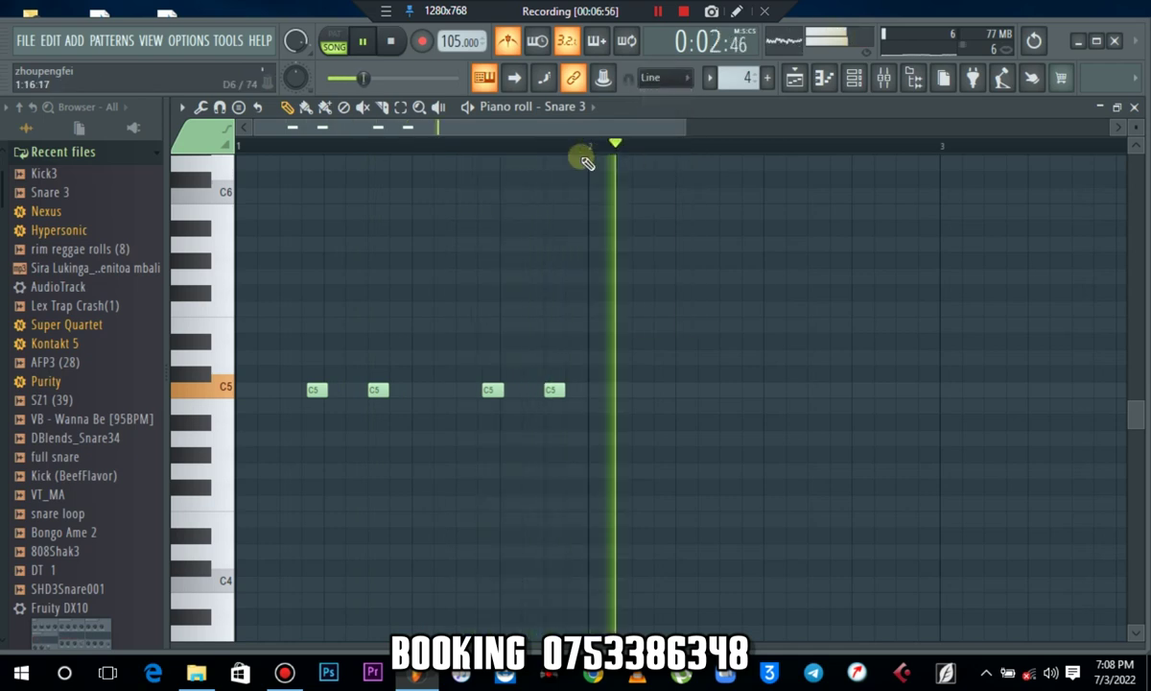
key(ctrl+a)
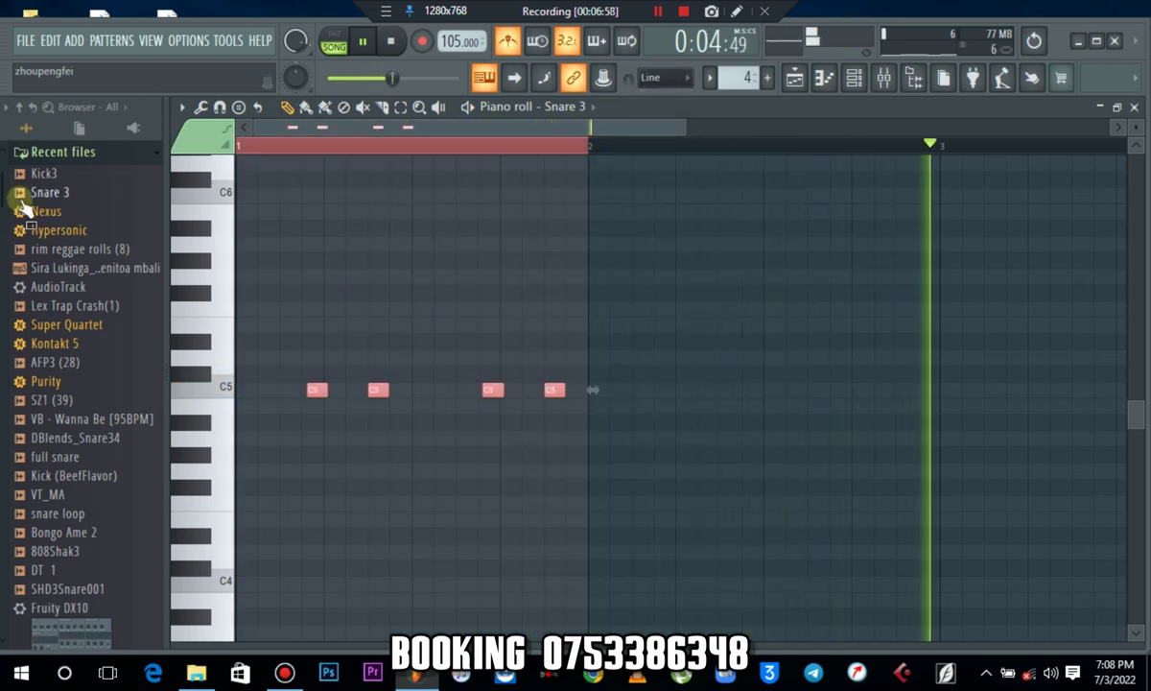
key(ctrl+b)
key(ctrl+b)
key(ctrl+b)
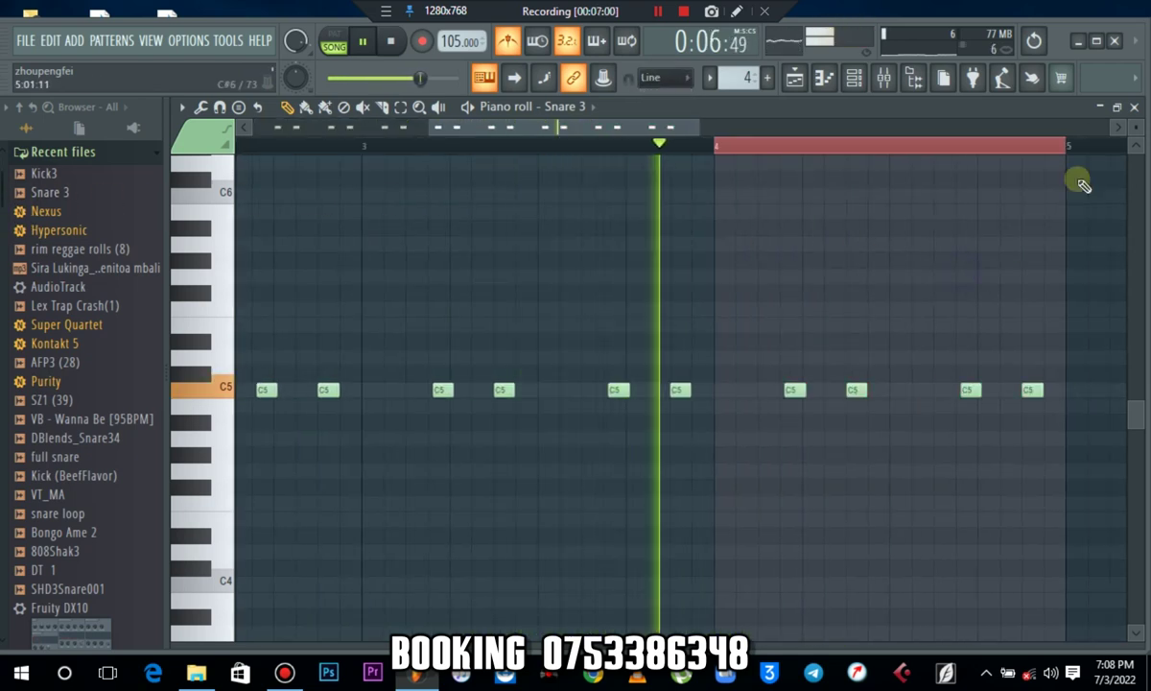
click(1134, 107)
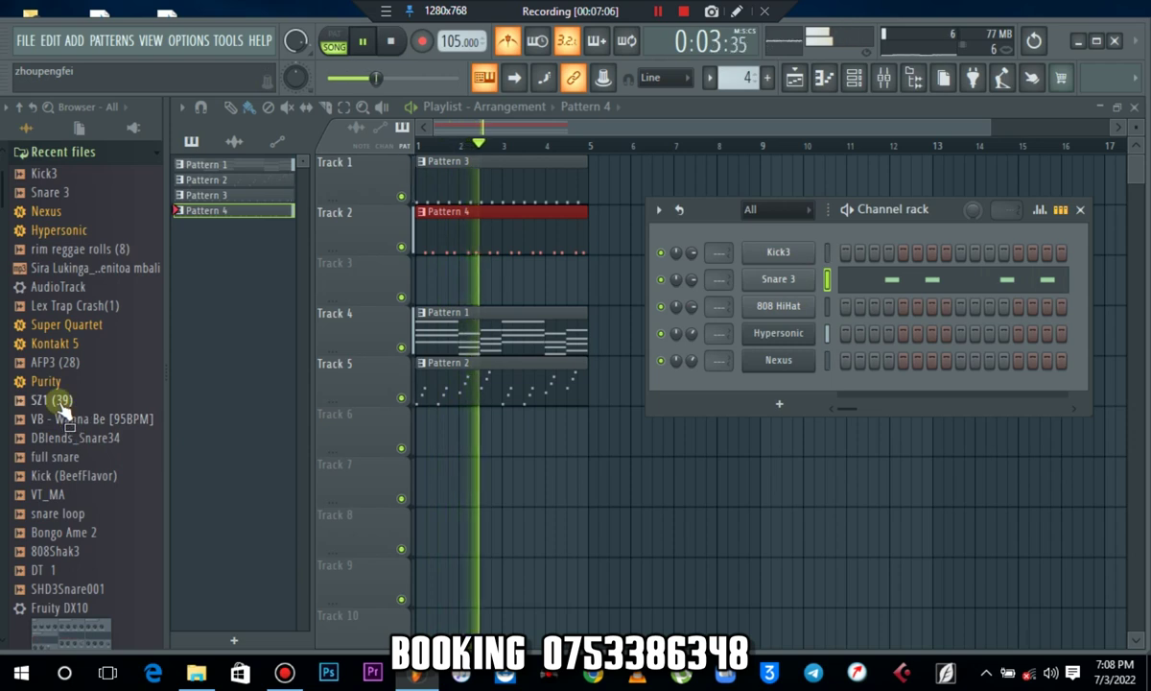
Step: Add the SZ1 (39) sample as a channel below Snare 3, copy the Snare 3 notes into it, and play the result
key(space)
drag(59, 400, 62, 408)
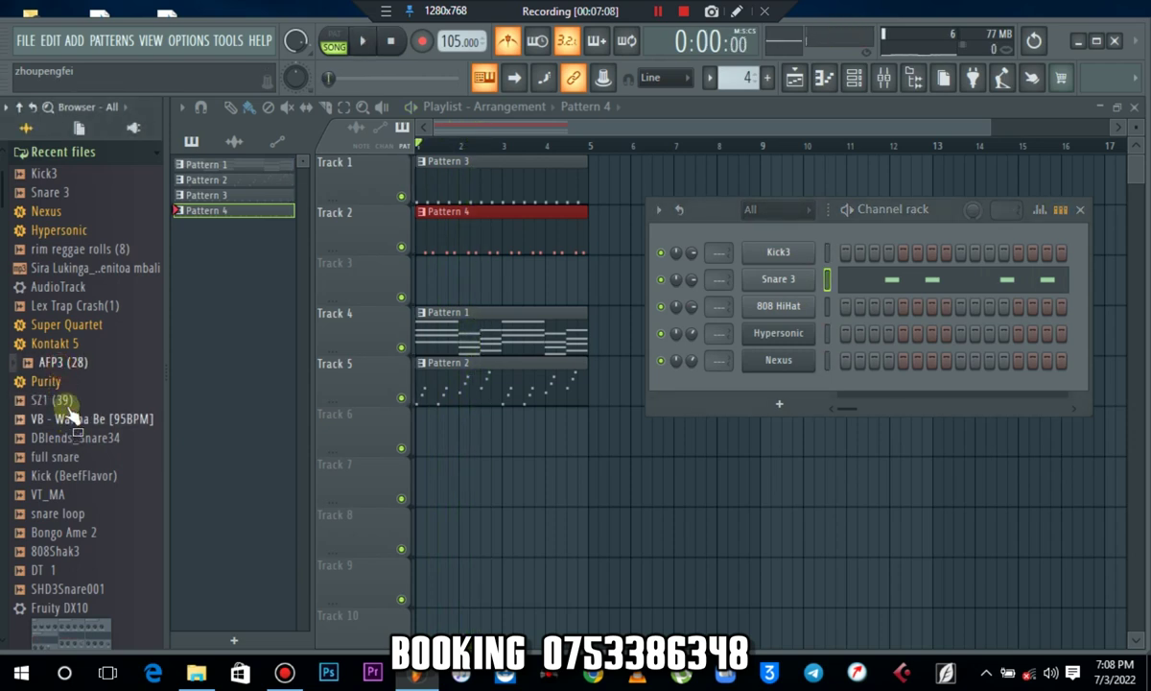
drag(779, 305, 779, 294)
right_click(777, 280)
click(1013, 303)
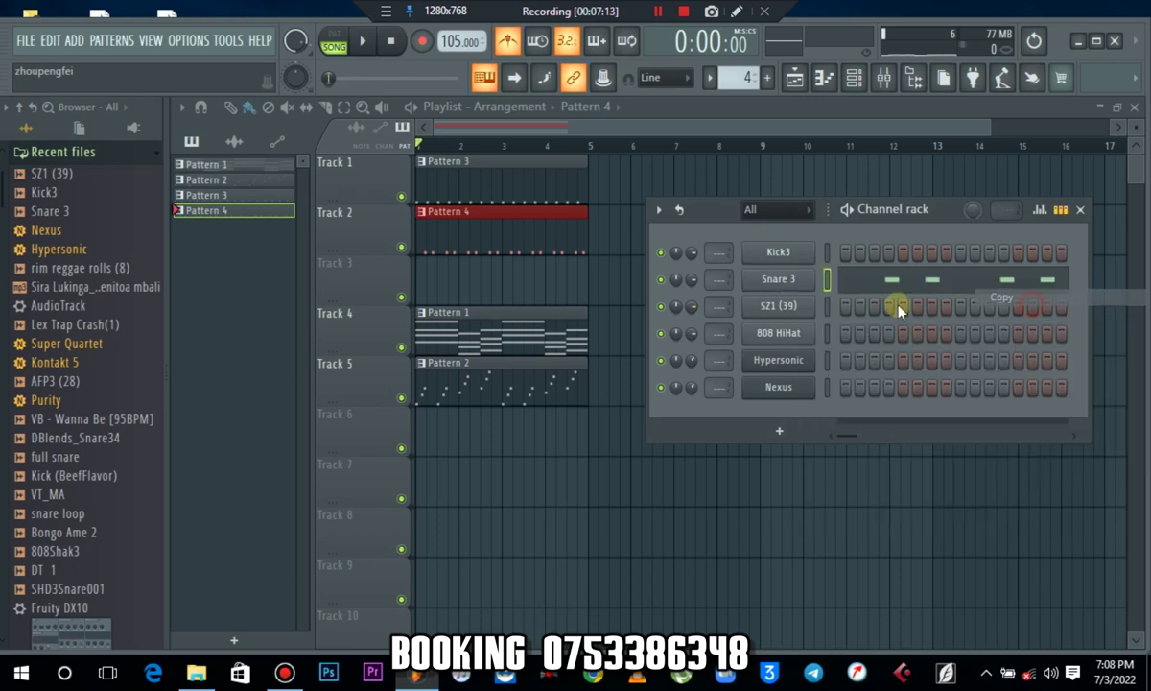
right_click(795, 319)
click(997, 342)
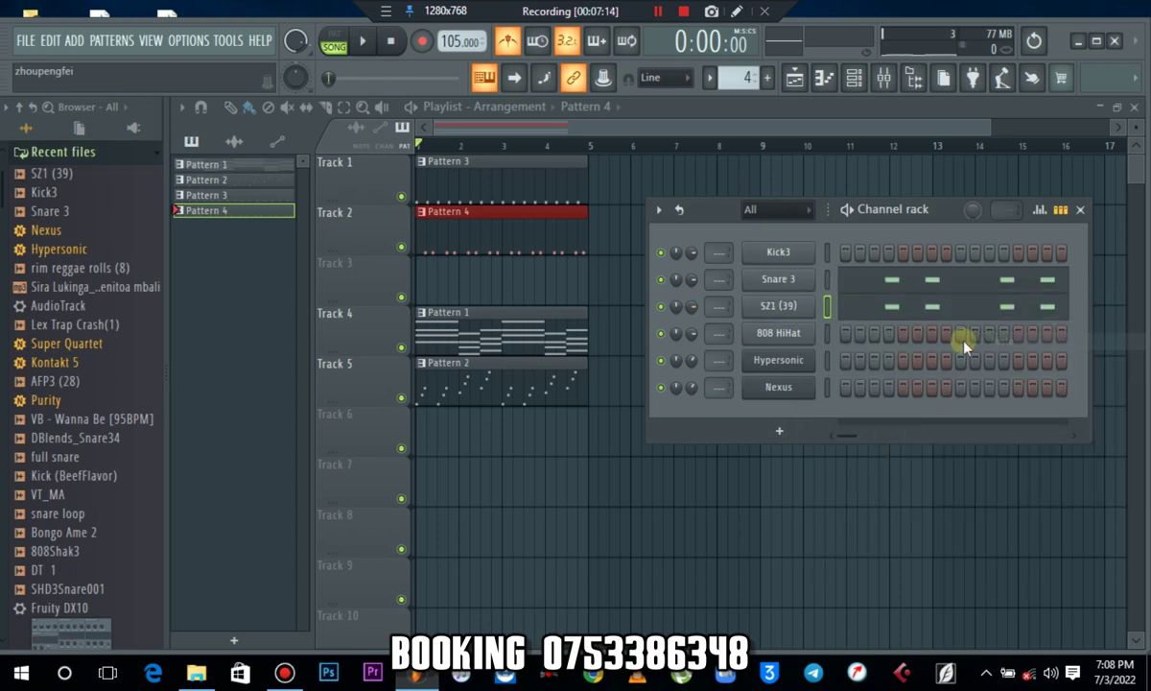
key(space)
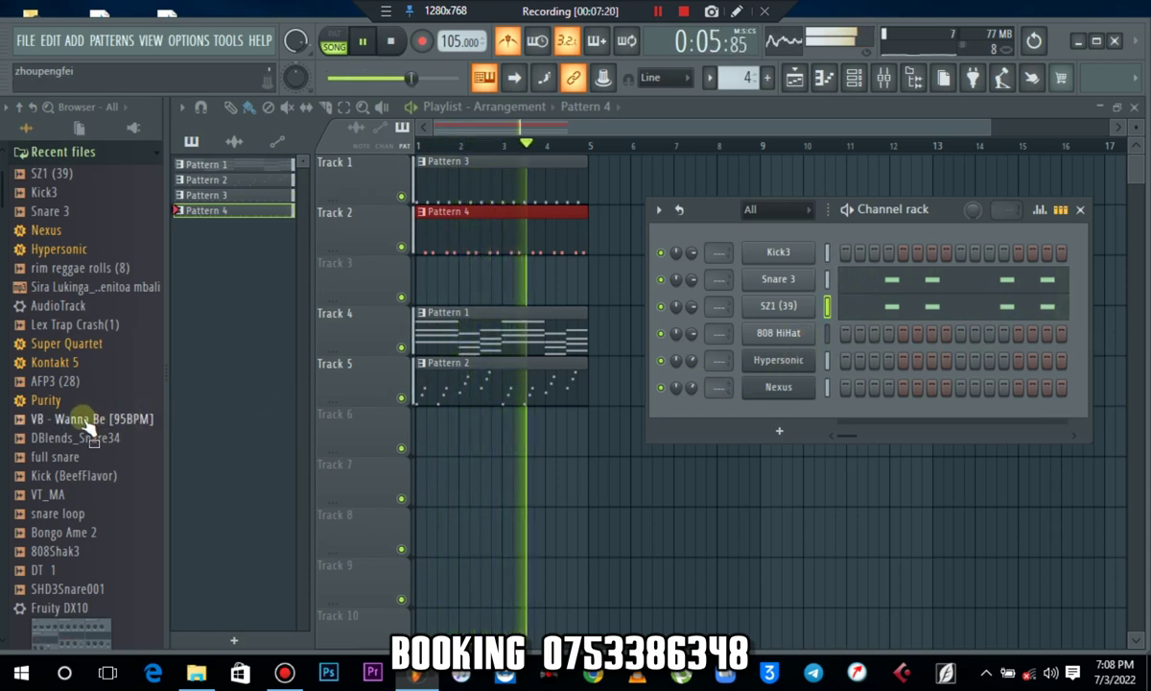
key(space)
Step: Add the 808Shak3 sample as a channel below SZ1 (39) and open its piano roll
drag(59, 457, 72, 461)
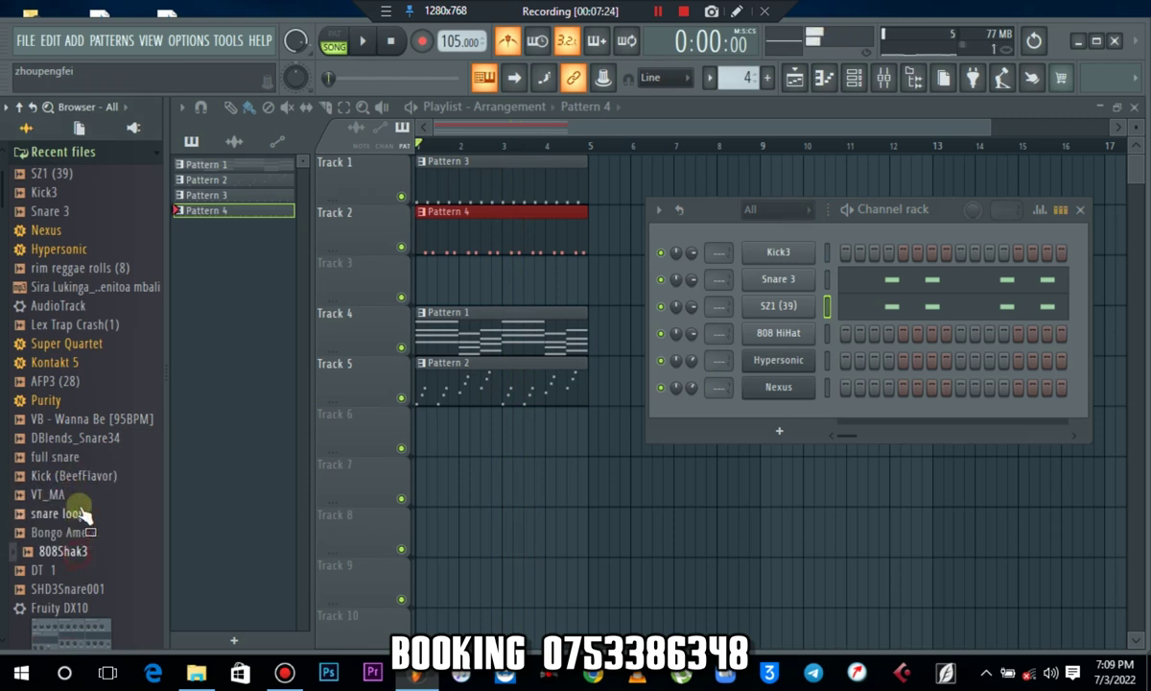
drag(830, 365, 807, 331)
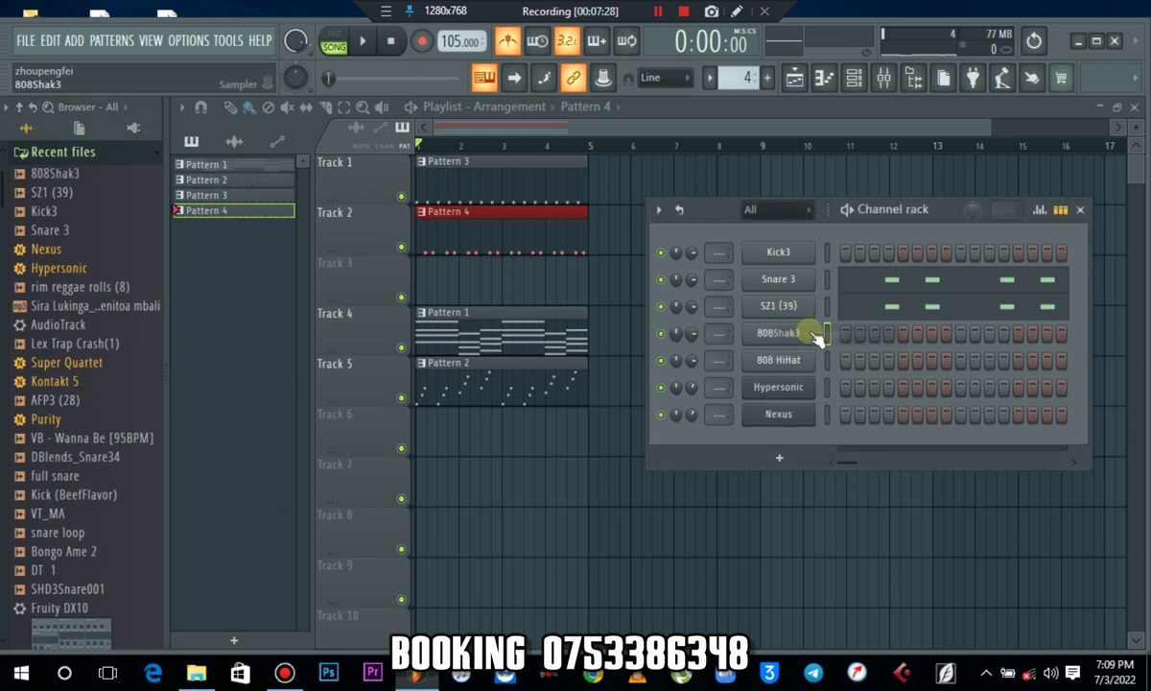
right_click(784, 336)
click(853, 335)
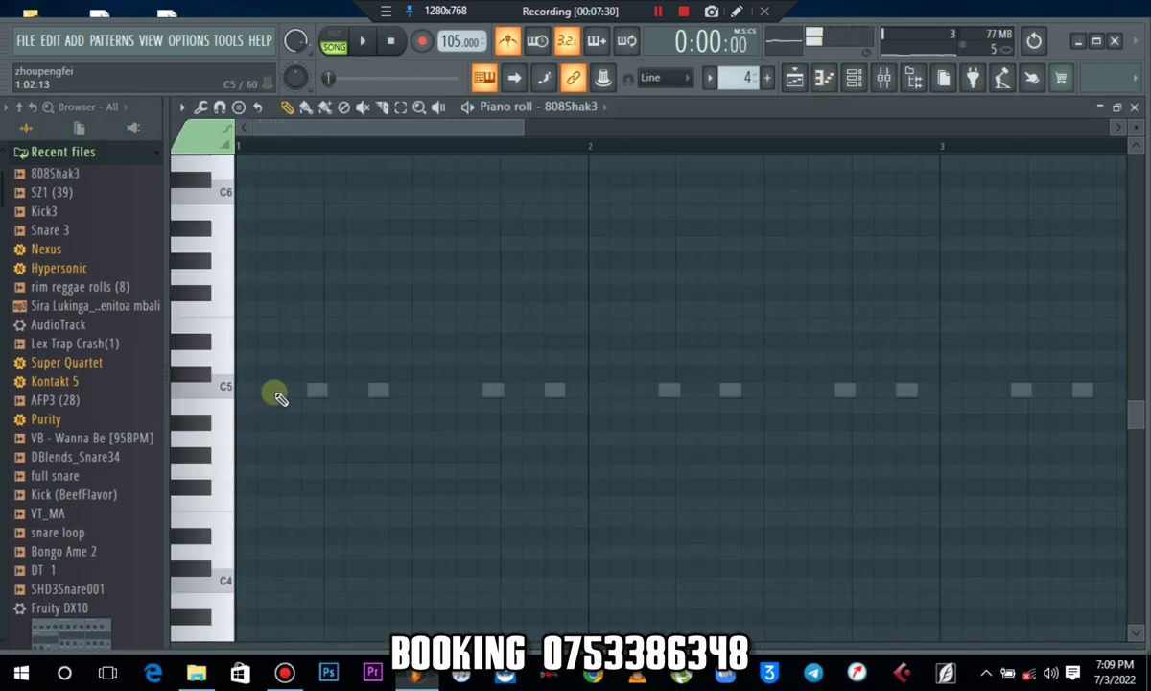
Step: Enter C5 shaker notes on steps 3, 7, 11 and 15 of bar 1, playing the beat back between notes
key(space)
key(space)
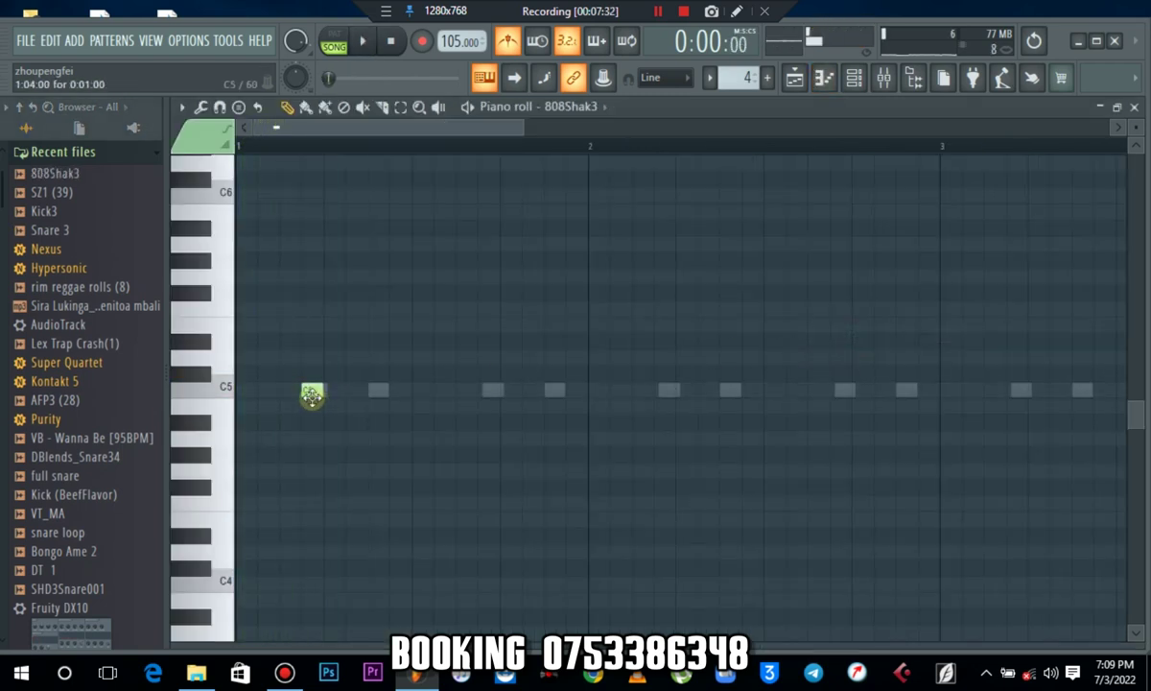
click(333, 390)
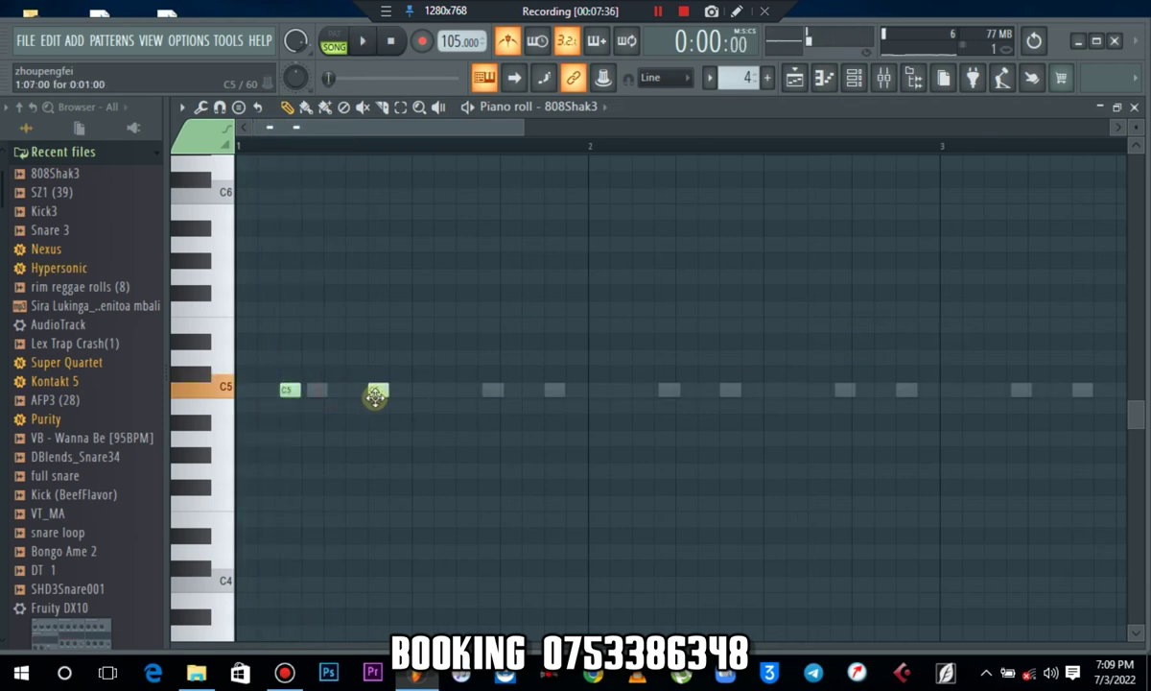
key(space)
click(458, 393)
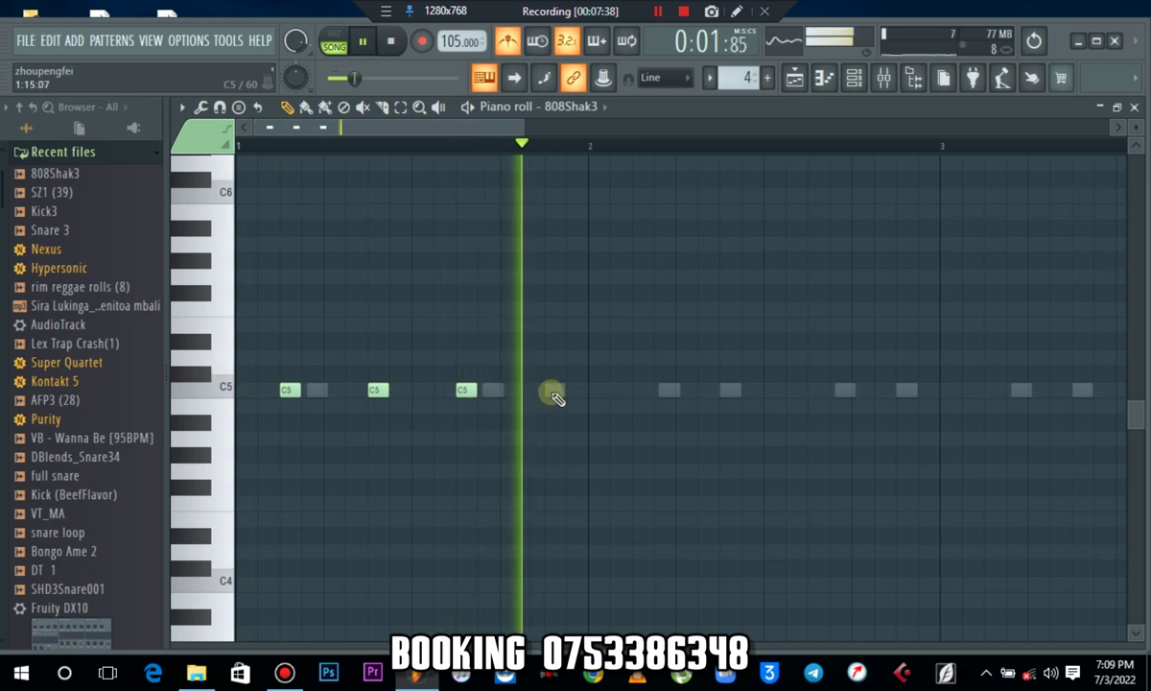
click(553, 393)
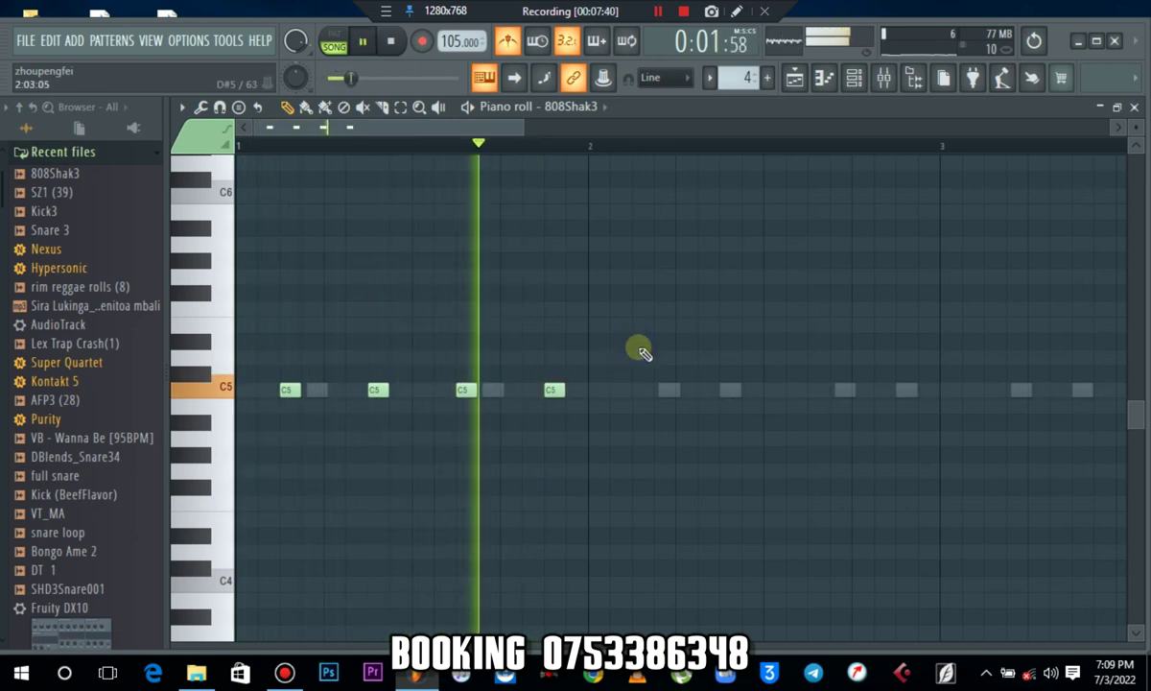
Step: Copy the bar 1 shaker notes across bars 2 to 4 of the 808Shak3 piano roll and return to the playlist
drag(645, 336, 267, 465)
drag(290, 391, 643, 394)
drag(945, 334, 261, 546)
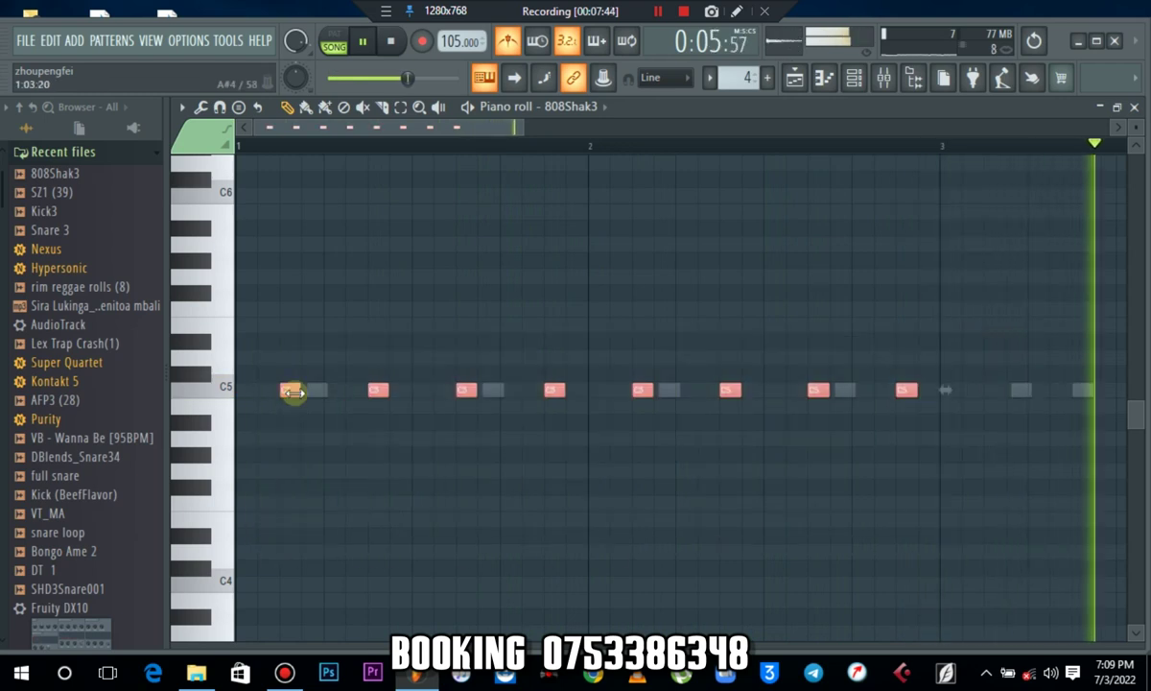
drag(290, 388, 288, 387)
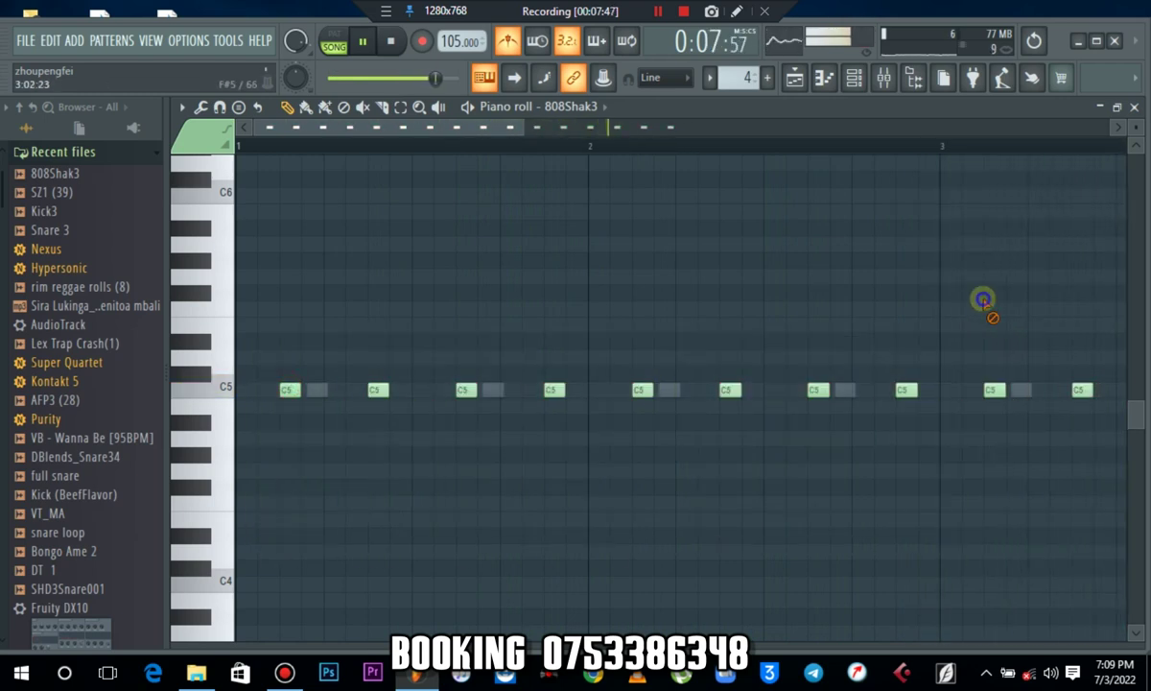
click(1135, 106)
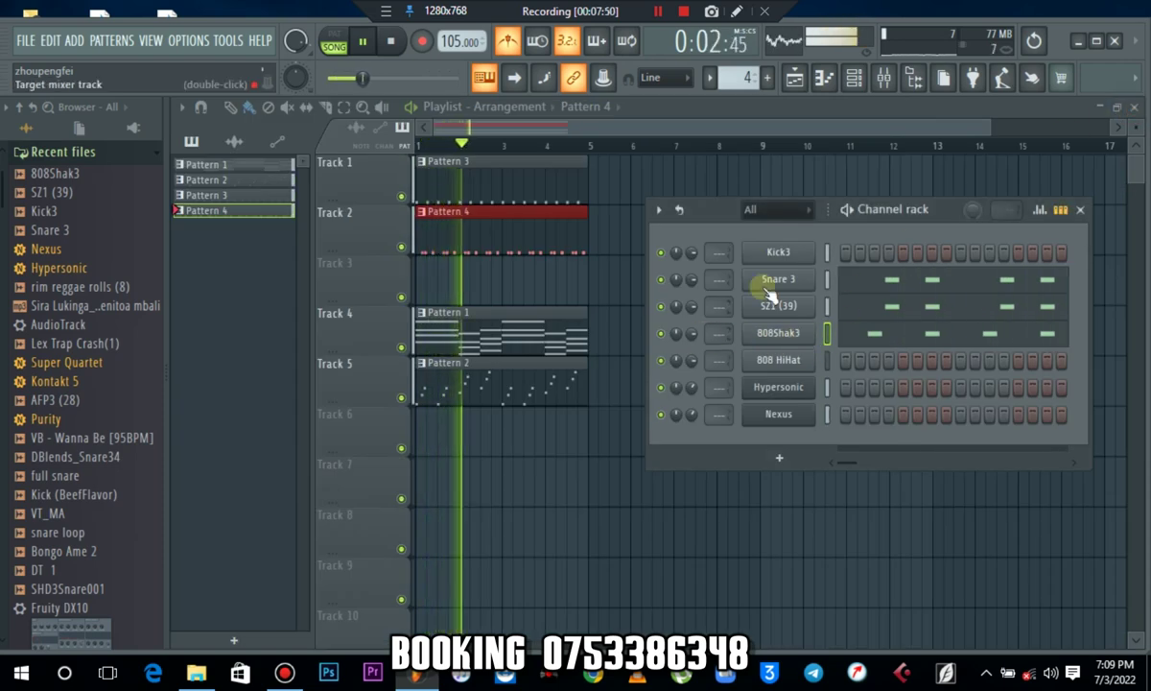
key(space)
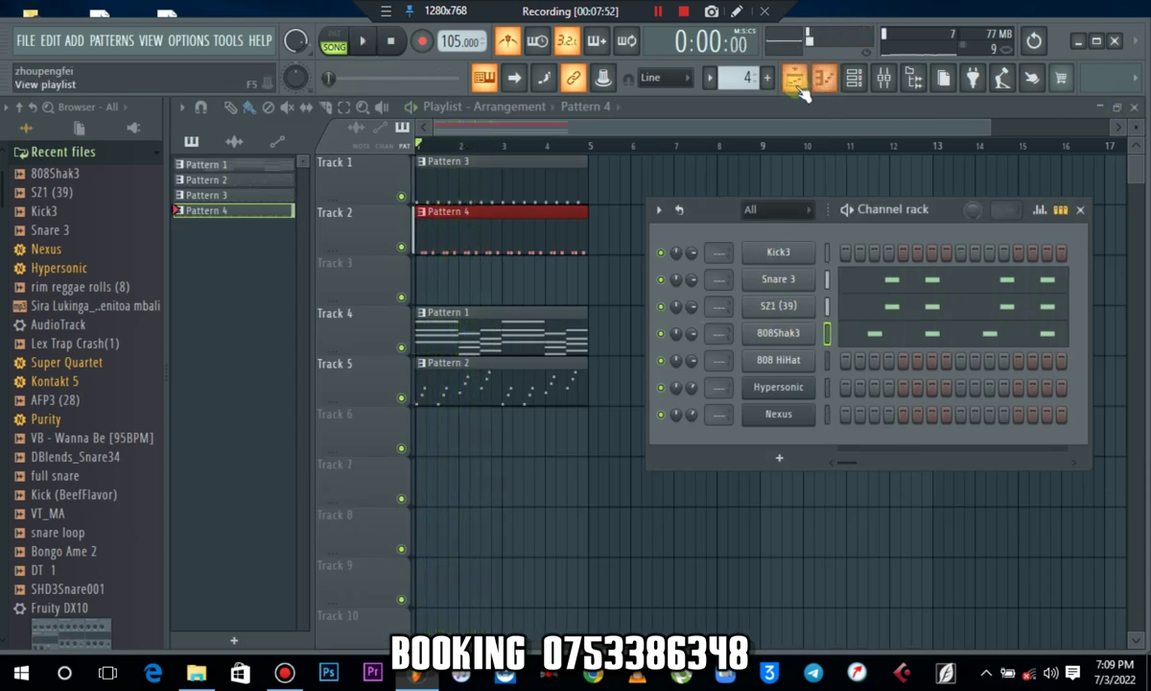
scroll(749, 79, up, 1)
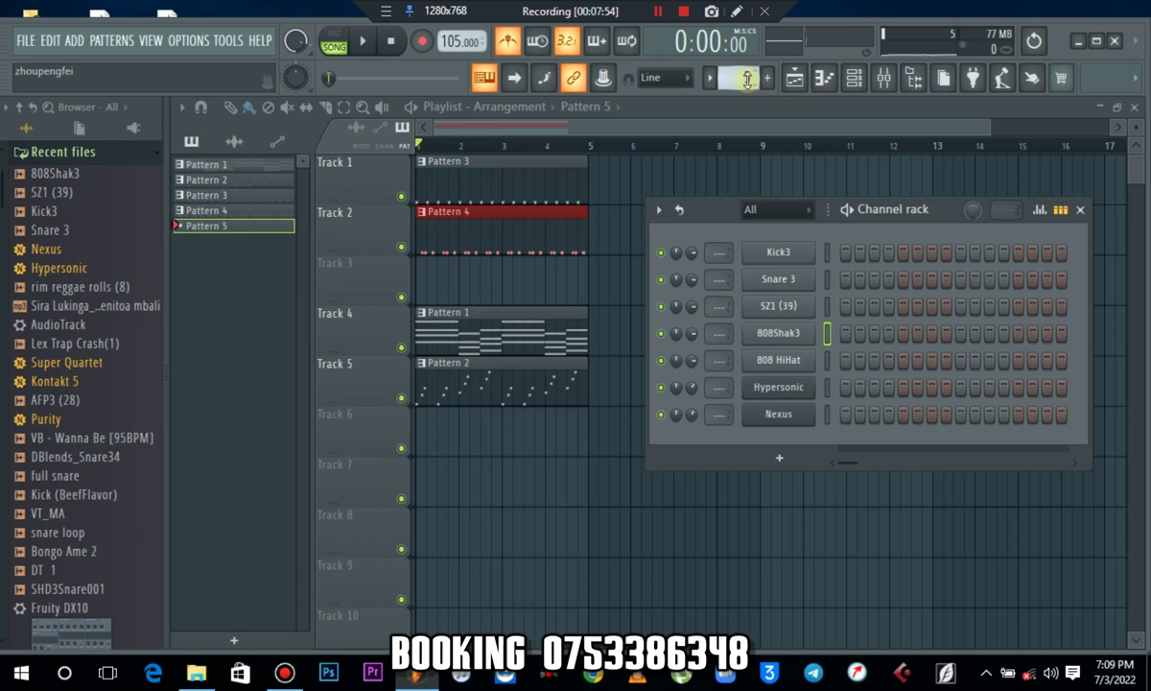
scroll(748, 80, down, 1)
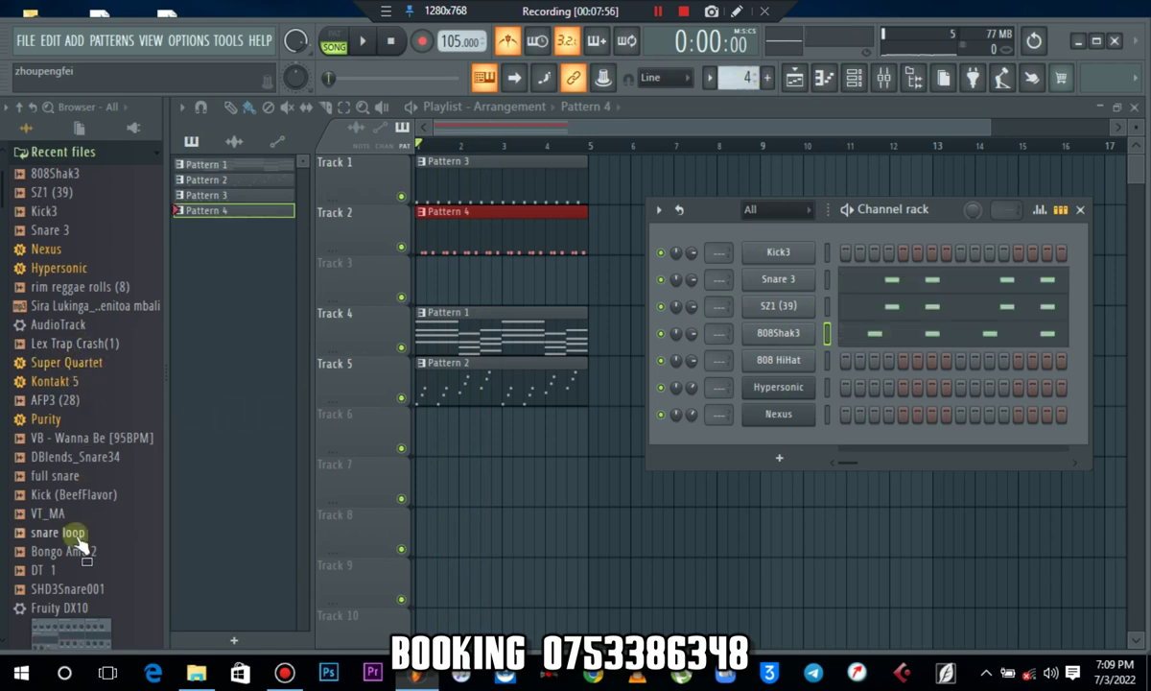
scroll(76, 596, down, 6)
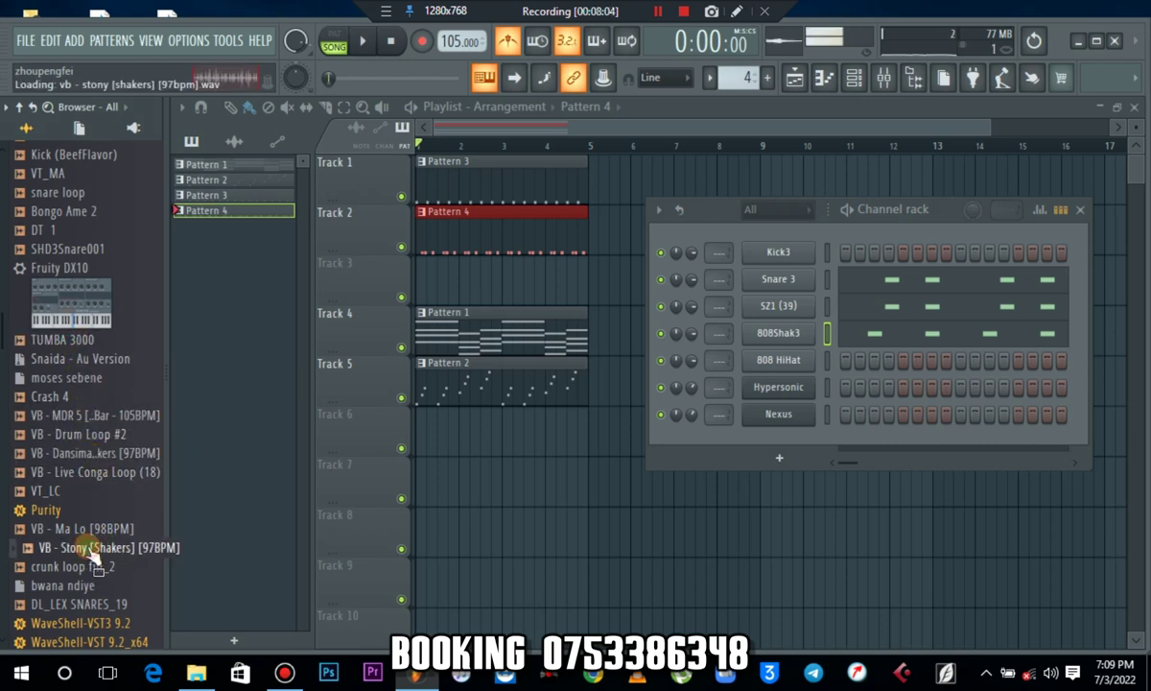
scroll(89, 604, up, 7)
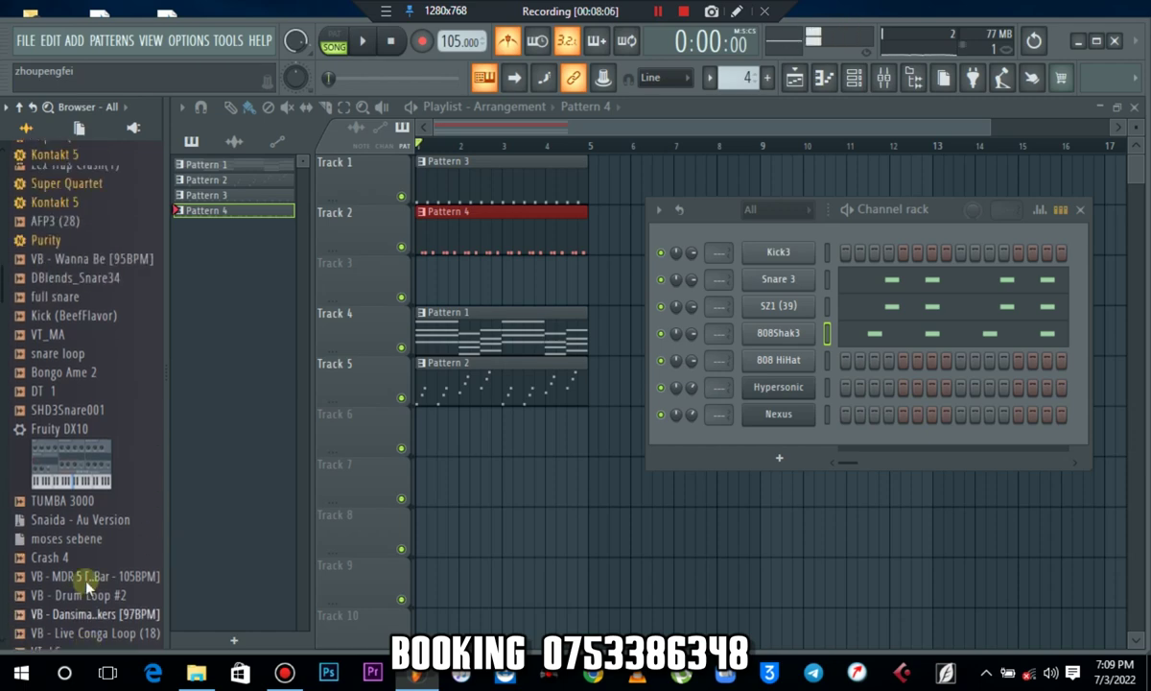
Step: Enter C5 notes on steps 1, 3, 5 and 7 of bar 1 in the 808 HiHat piano roll, checking with playback
right_click(789, 364)
click(849, 365)
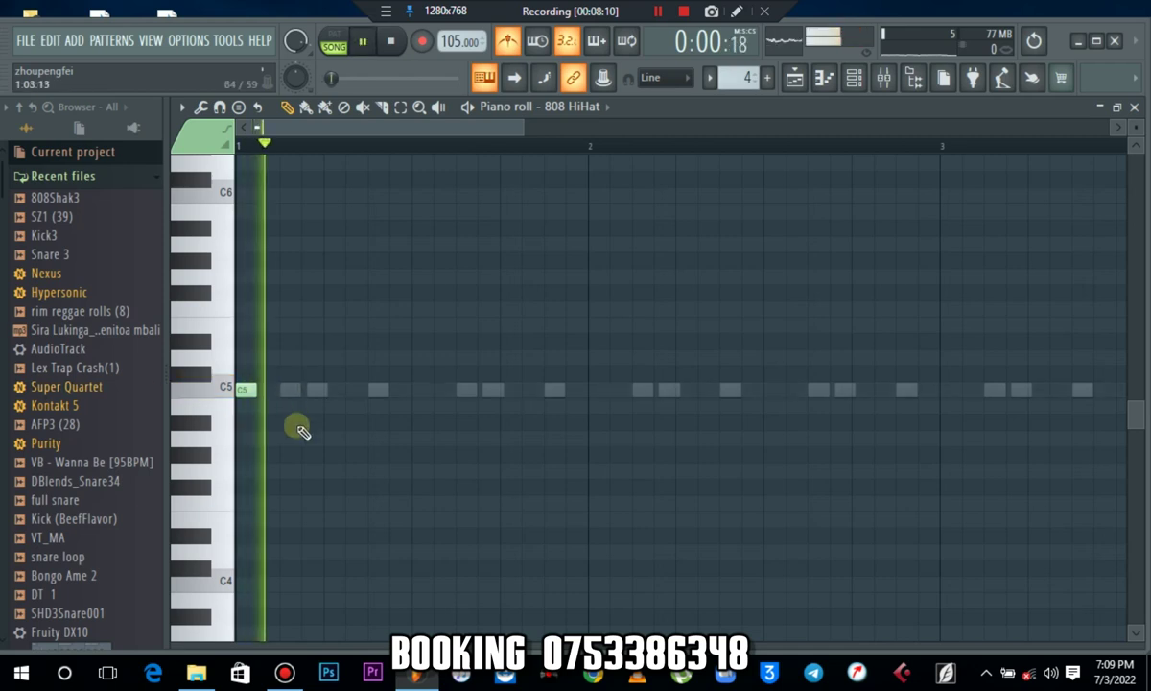
drag(324, 642, 324, 575)
scroll(324, 412, down, 2)
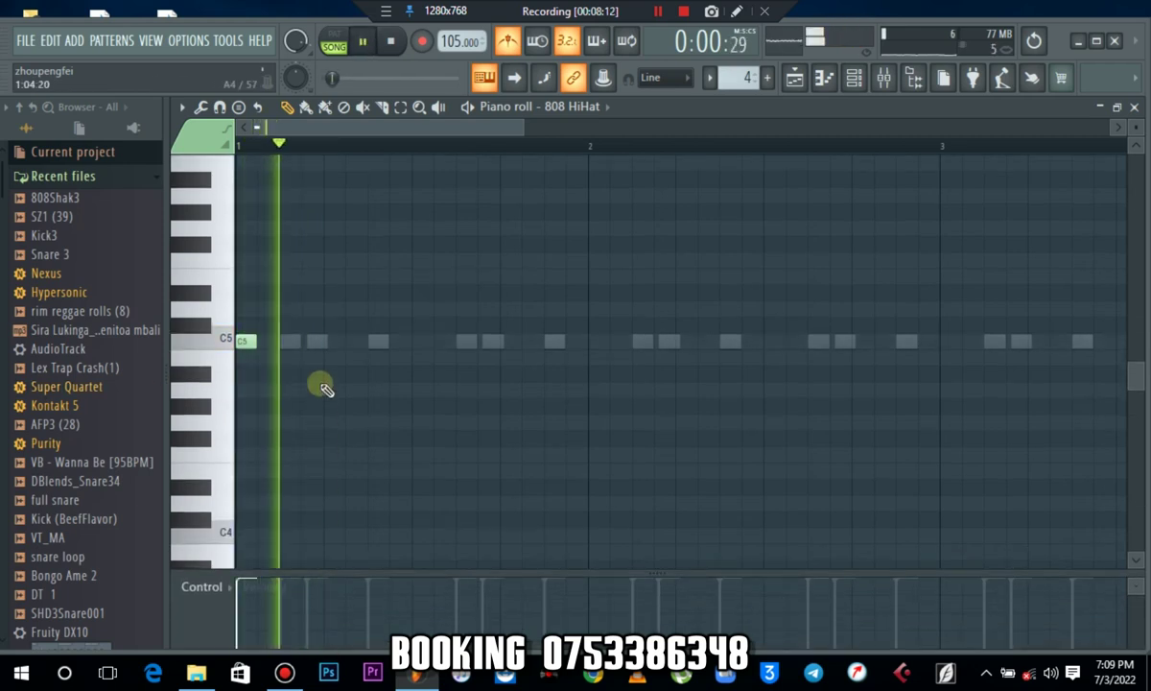
key(space)
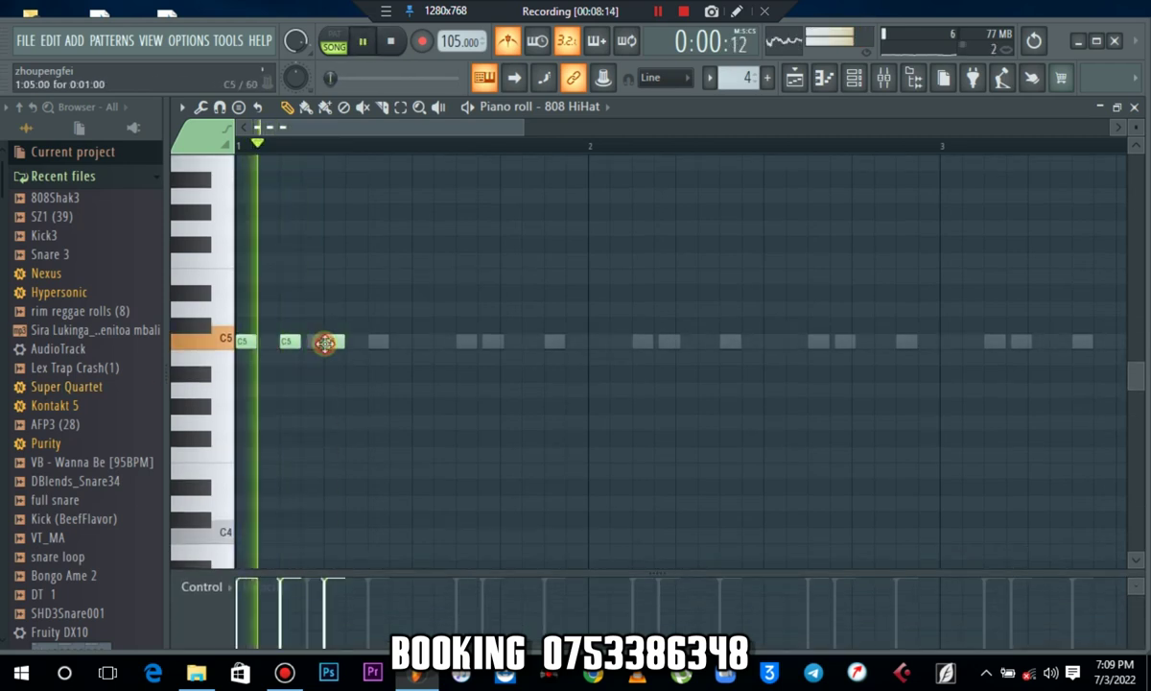
click(334, 342)
click(378, 341)
click(423, 341)
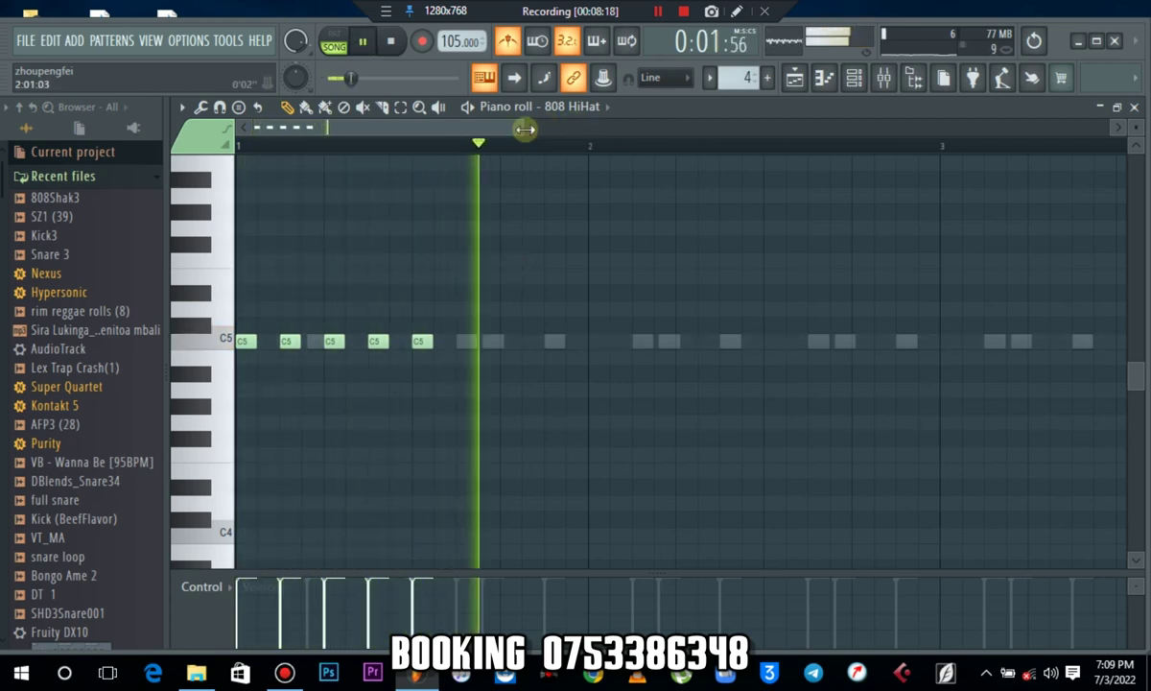
right_click(428, 338)
Step: Copy the hi-hat notes to fill bar 1 and then bars 2 to 4, close the piano roll, and play the result
drag(472, 311, 422, 341)
key(space)
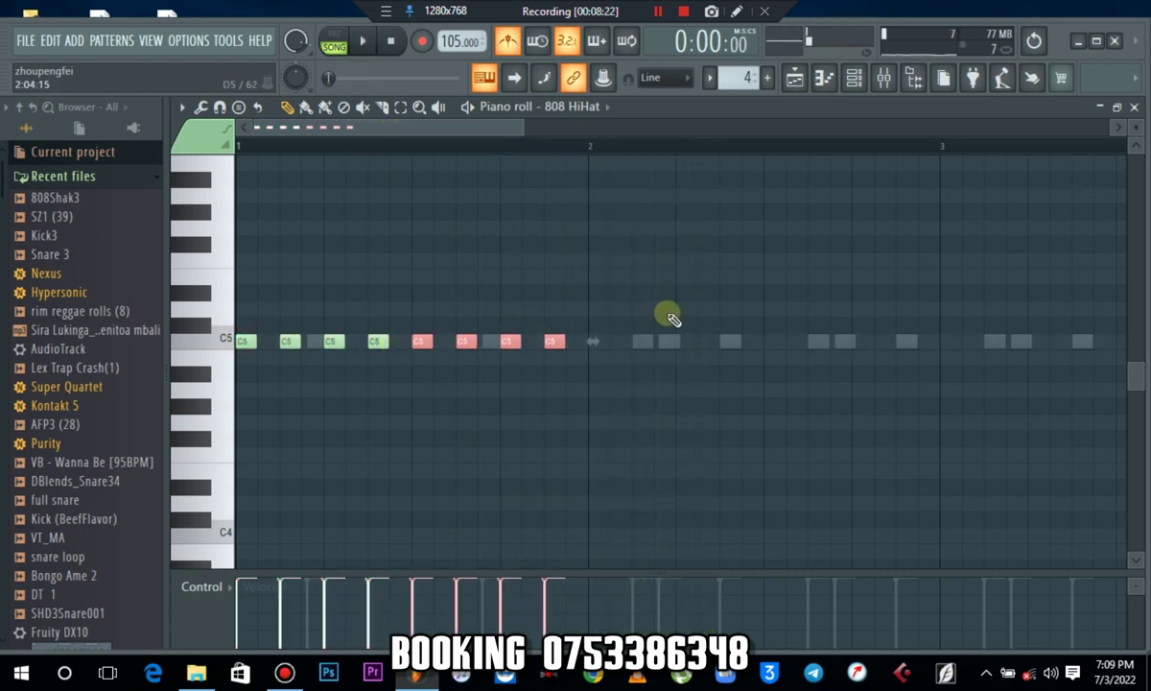
drag(680, 309, 220, 403)
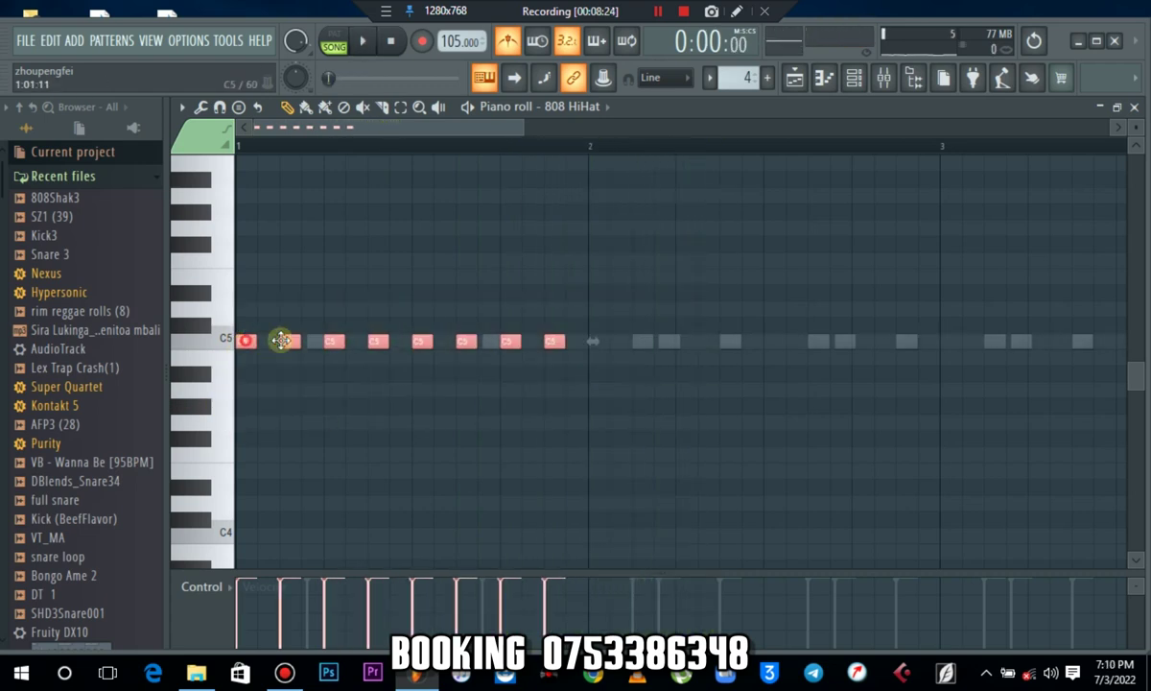
drag(281, 339, 634, 340)
drag(950, 251, 225, 449)
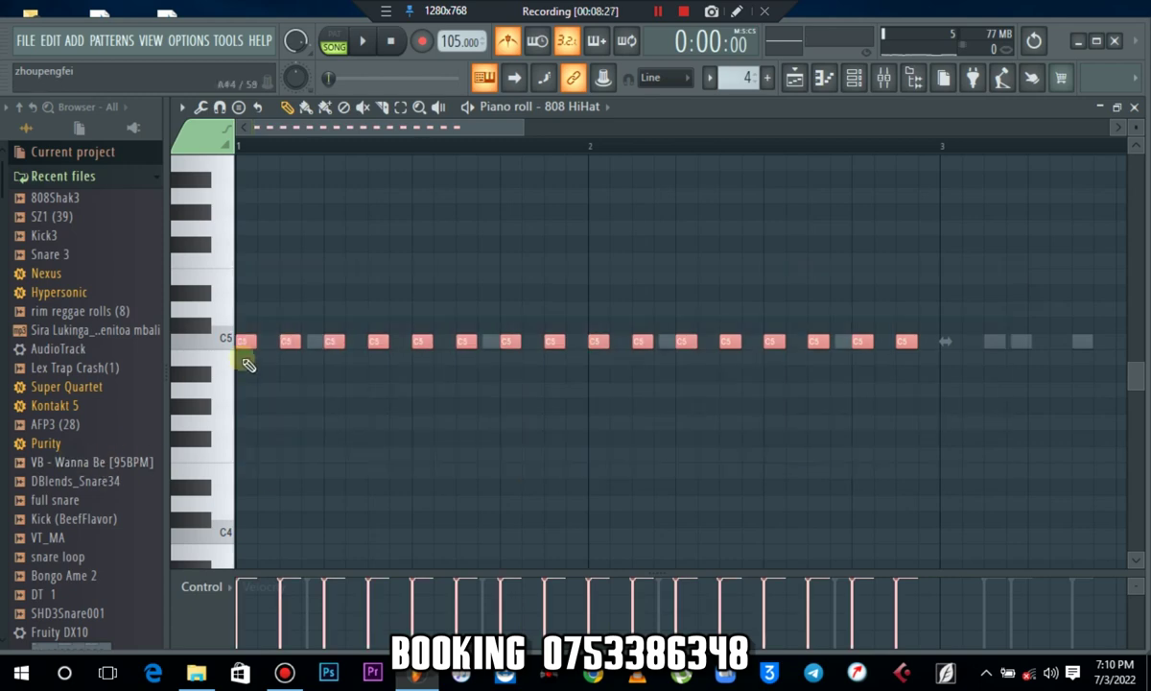
drag(246, 341, 949, 338)
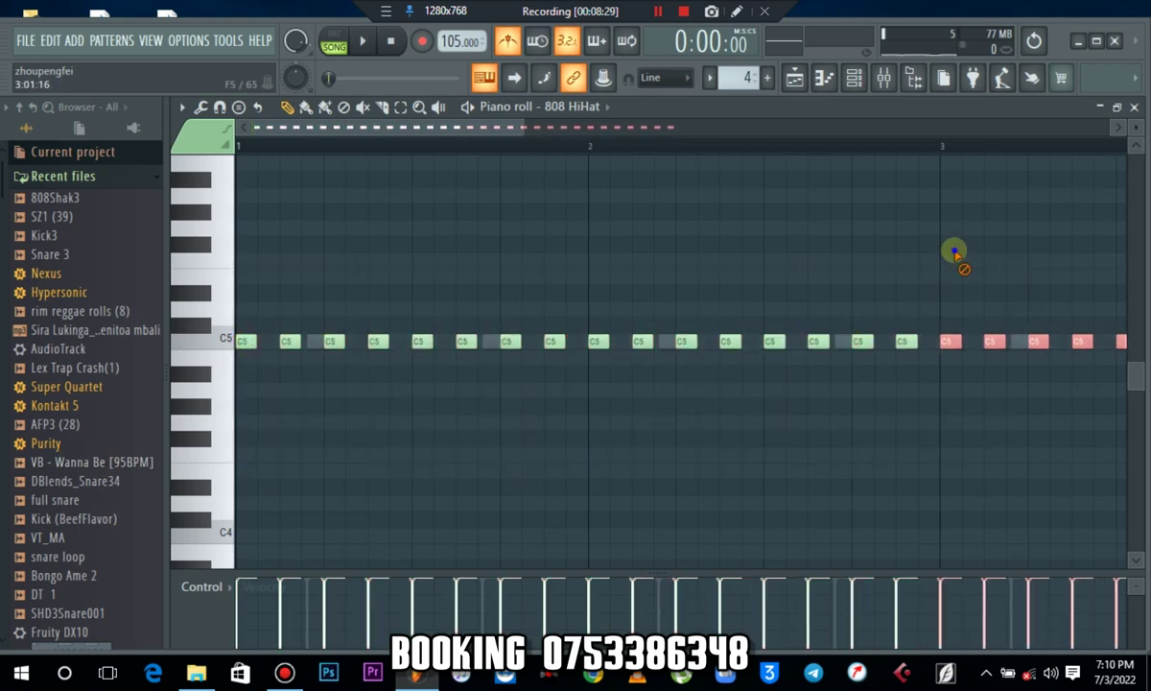
key(space)
click(1133, 106)
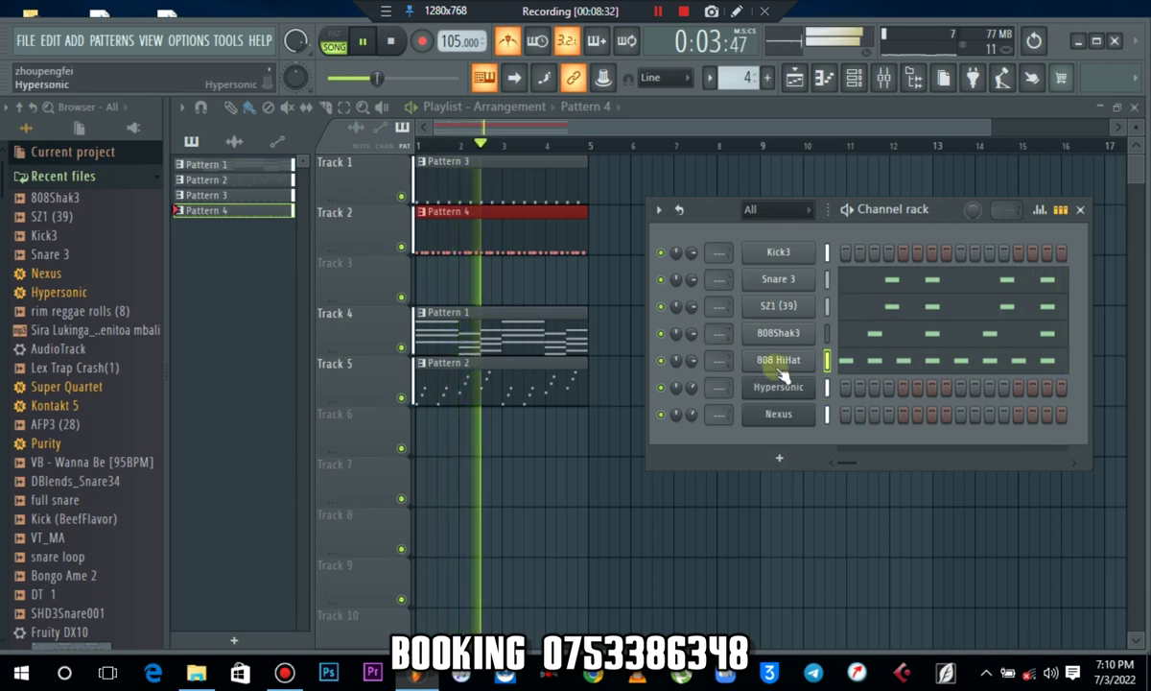
key(space)
Step: Switch to Pattern 5, add a second Hypersonic instance as a channel, and load its Ethnic patch Soft Kalimba
scroll(740, 74, up, 1)
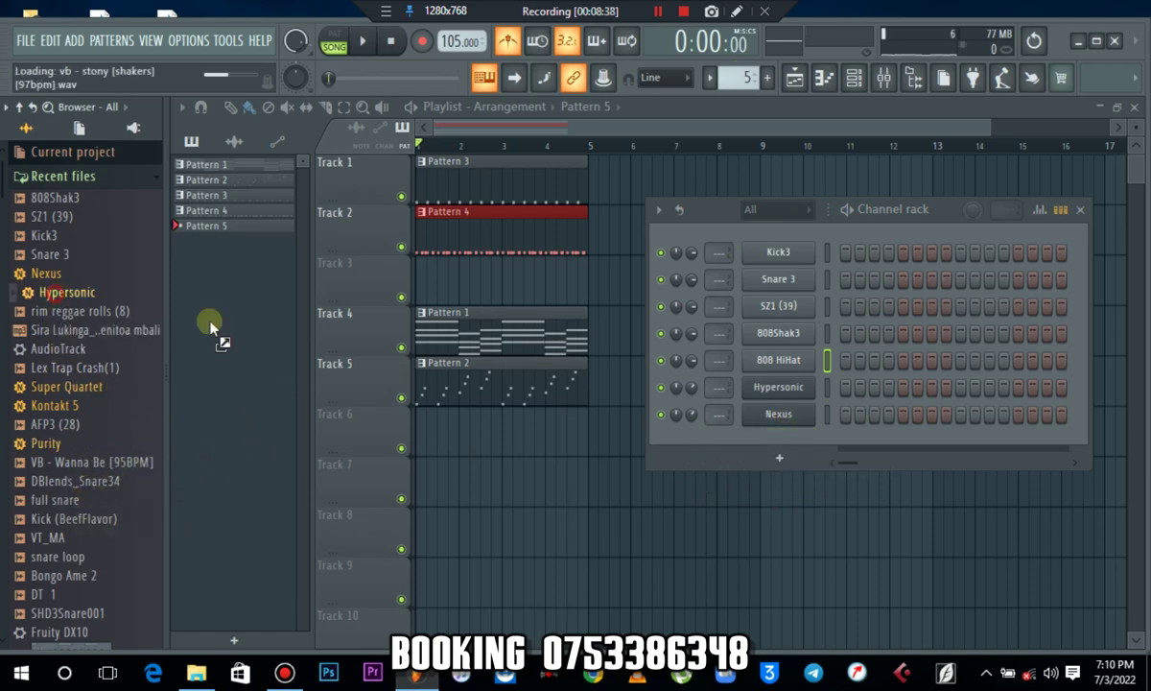
drag(791, 454, 798, 452)
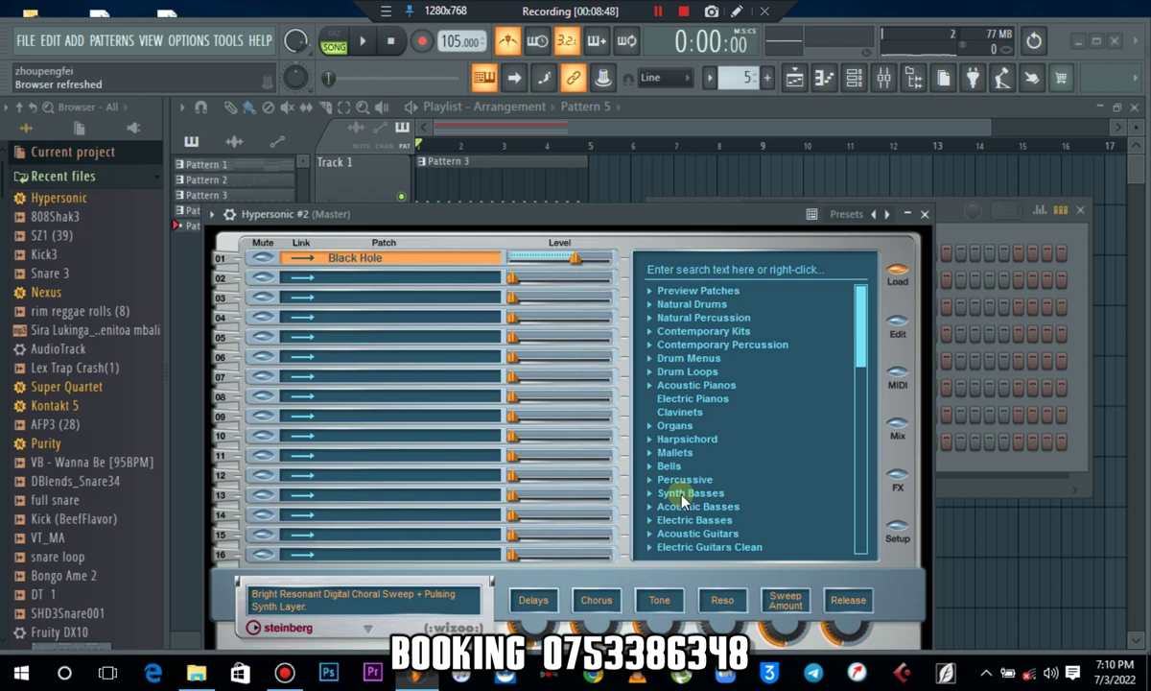
drag(866, 356, 867, 417)
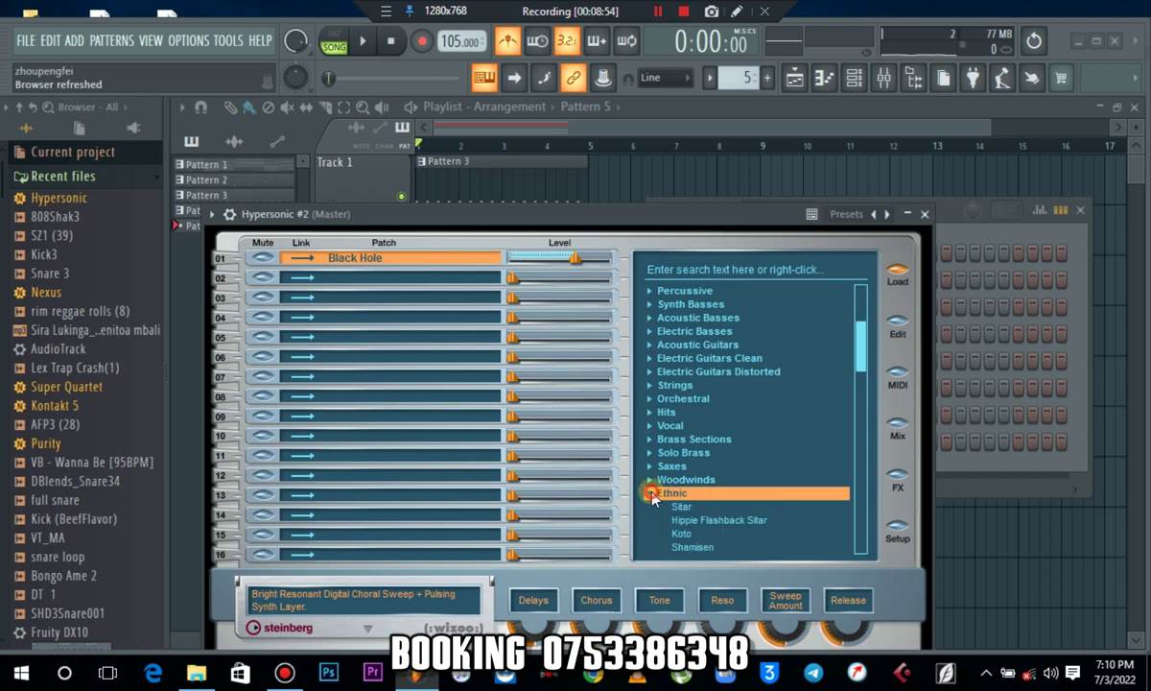
drag(866, 368, 866, 401)
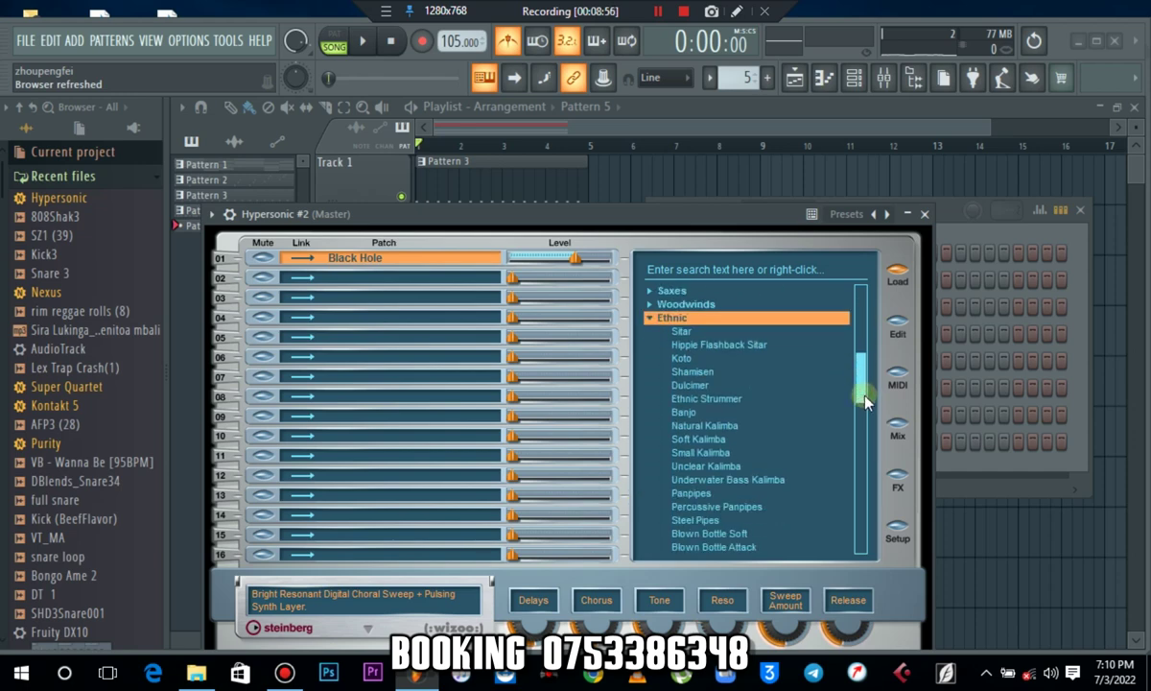
click(698, 439)
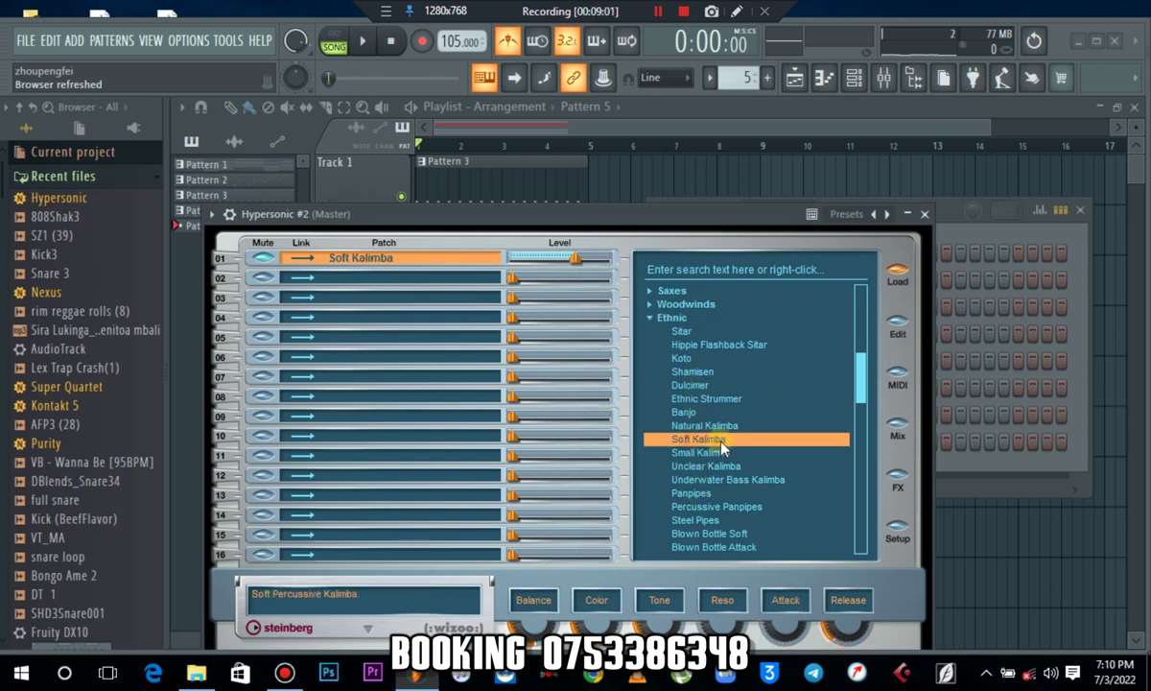
click(925, 216)
Step: Place a Pattern 5 clip over bars 1 to 4 of Track 6 and open the pattern's channel rack
click(481, 440)
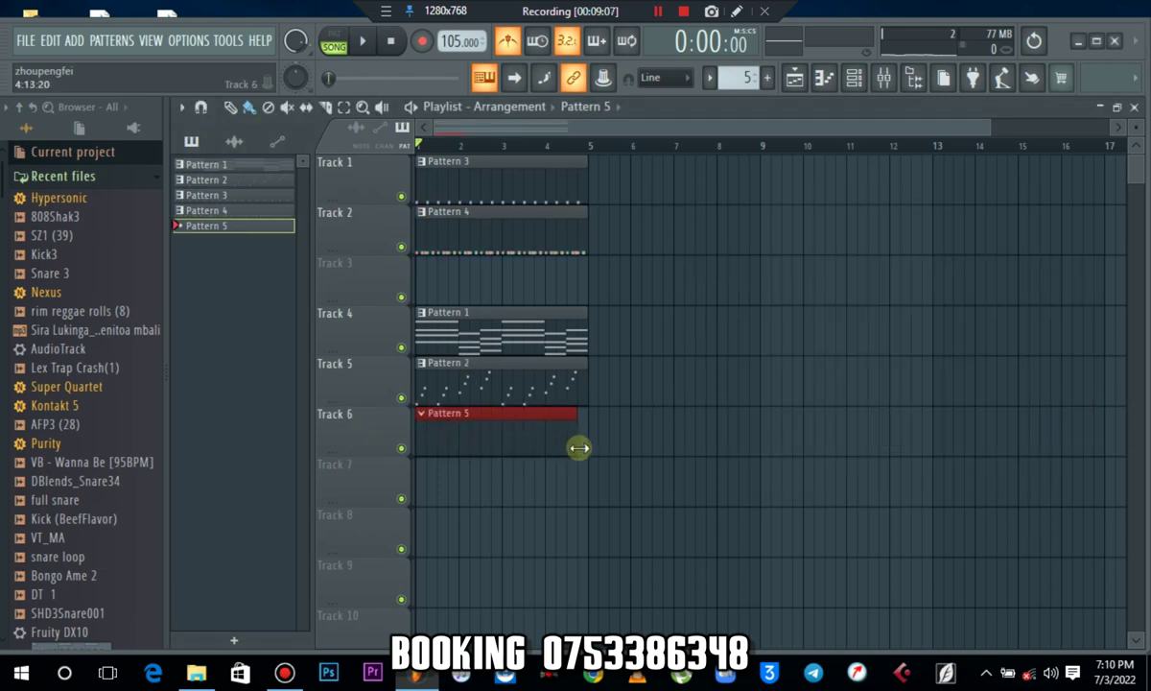
right_click(508, 444)
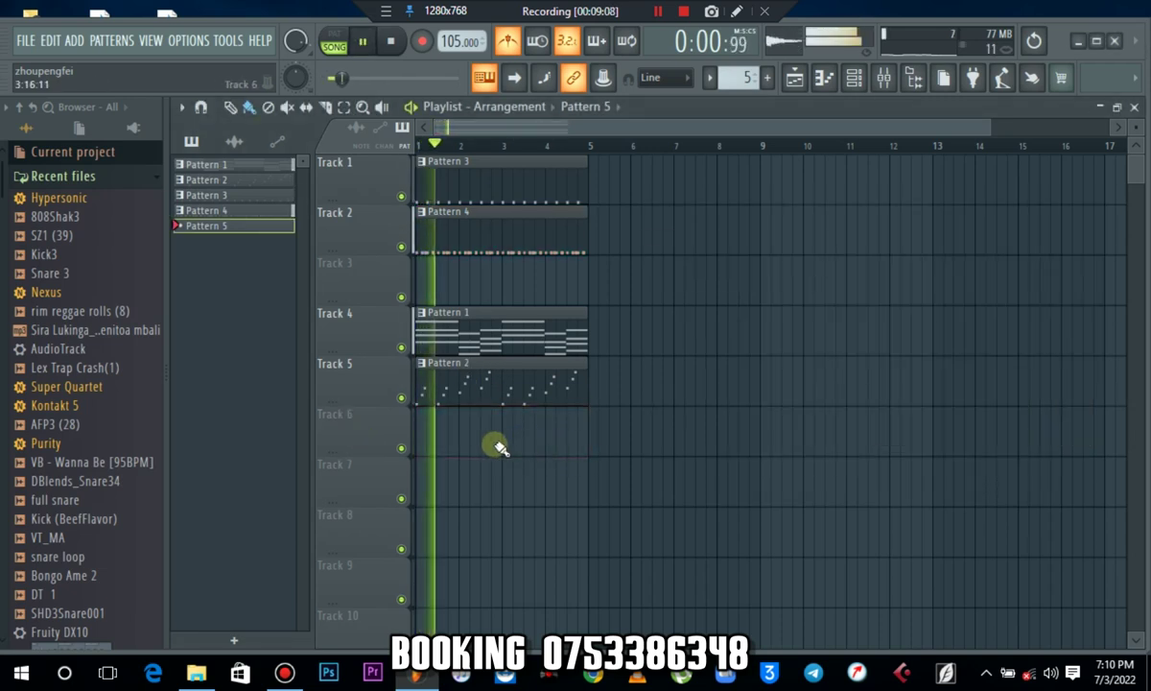
key(space)
key(ctrl+z)
double_click(463, 420)
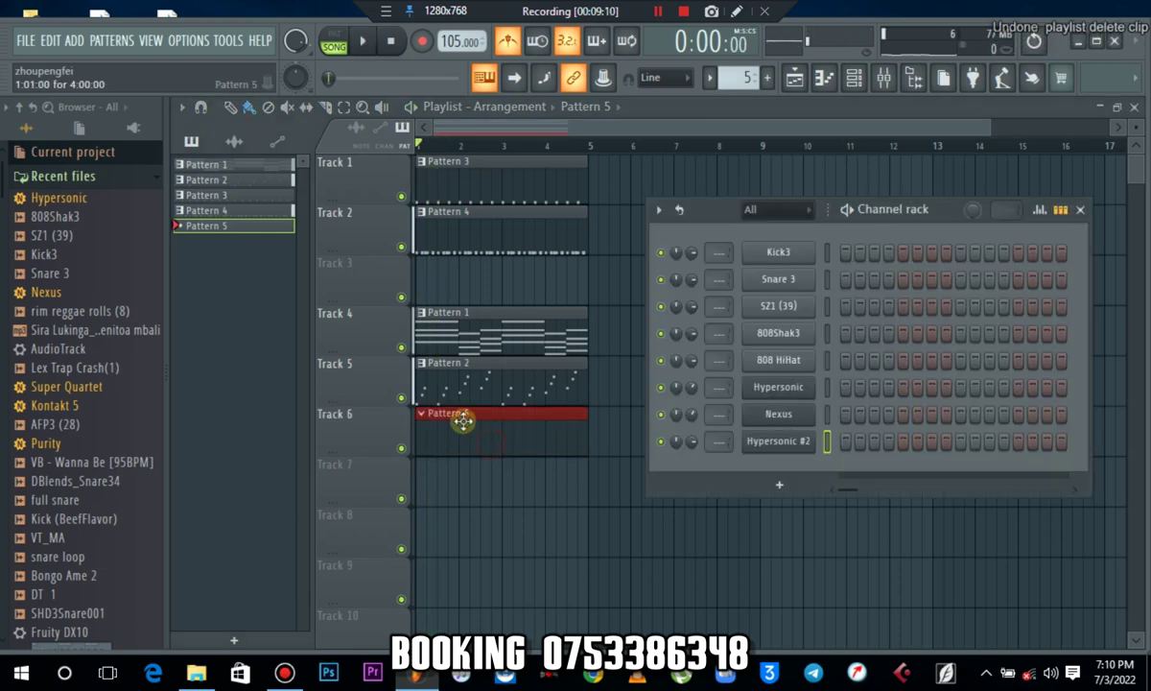
Step: Enter a chord of D5, F#5, A5 and D6 on step 9 of bar 1 in the Hypersonic #2 piano roll and play it
right_click(792, 438)
click(863, 399)
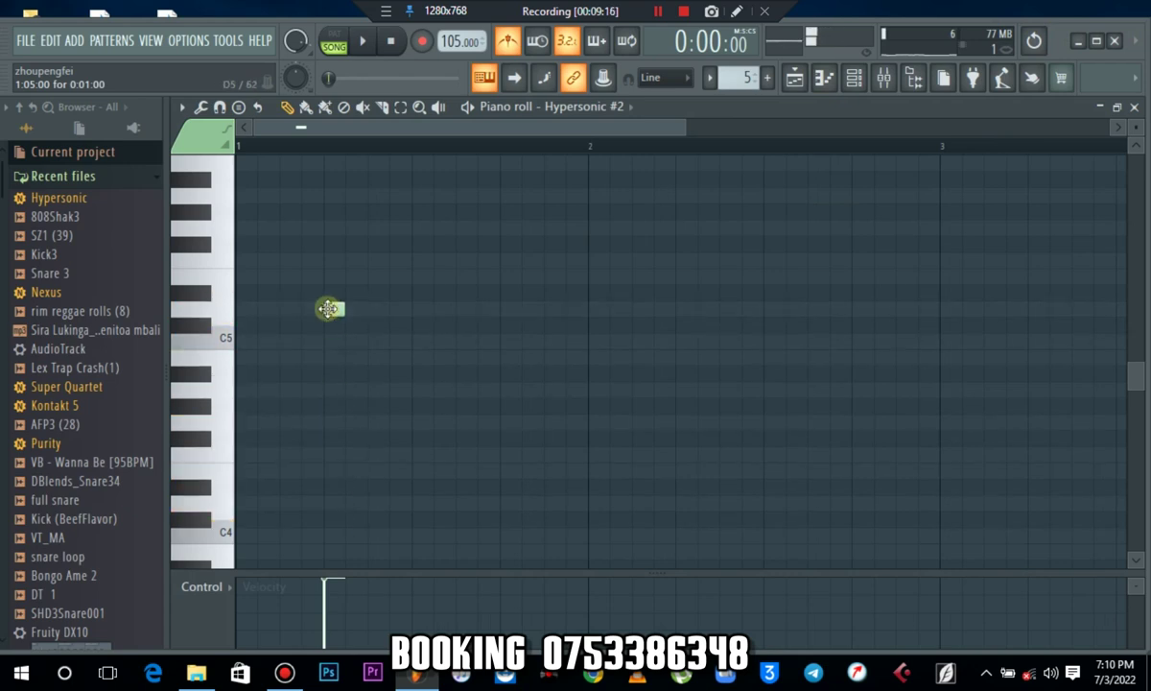
drag(329, 308, 423, 314)
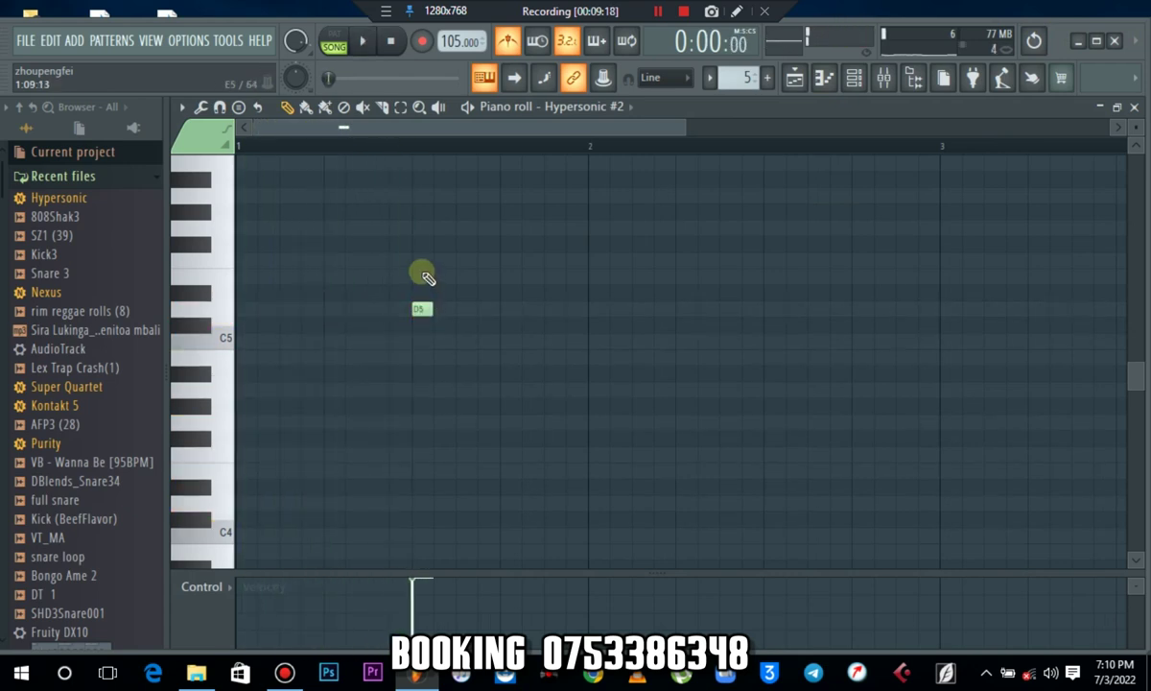
scroll(439, 233, up, 2)
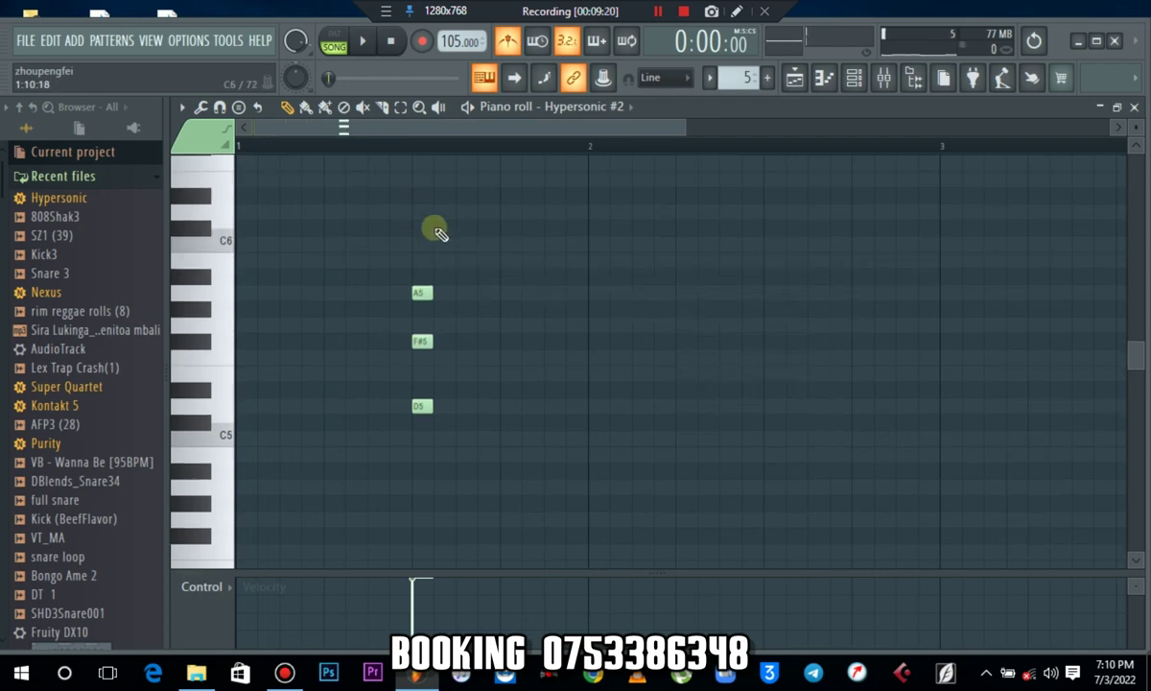
click(860, 87)
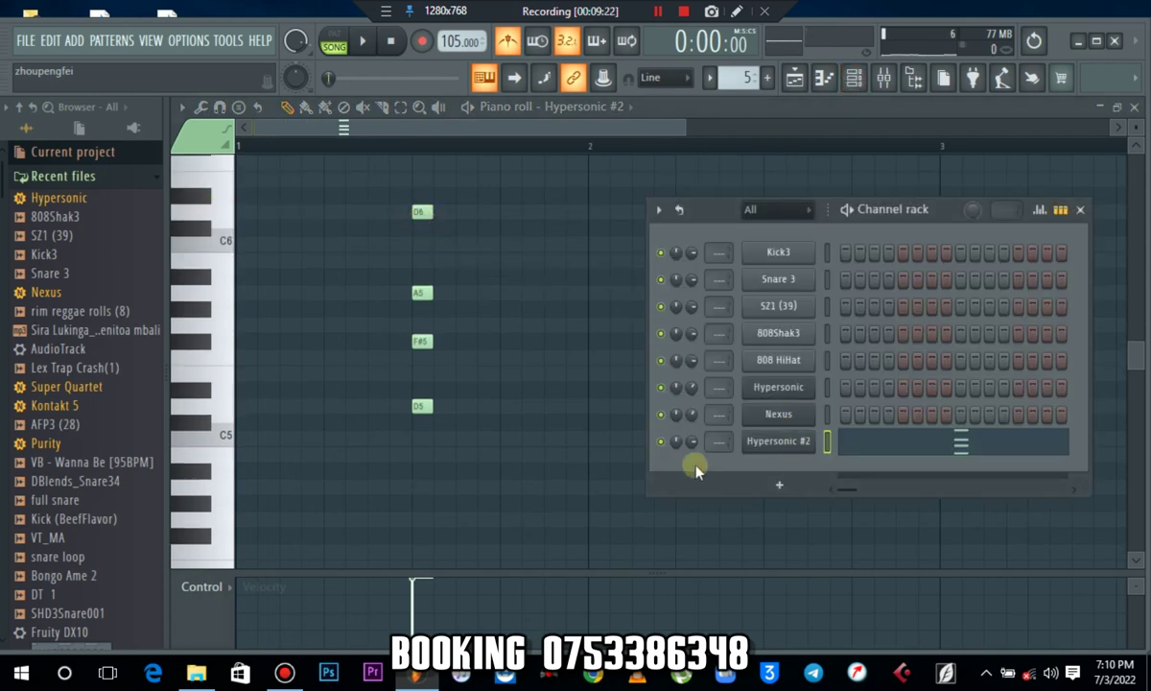
key(space)
key(F6)
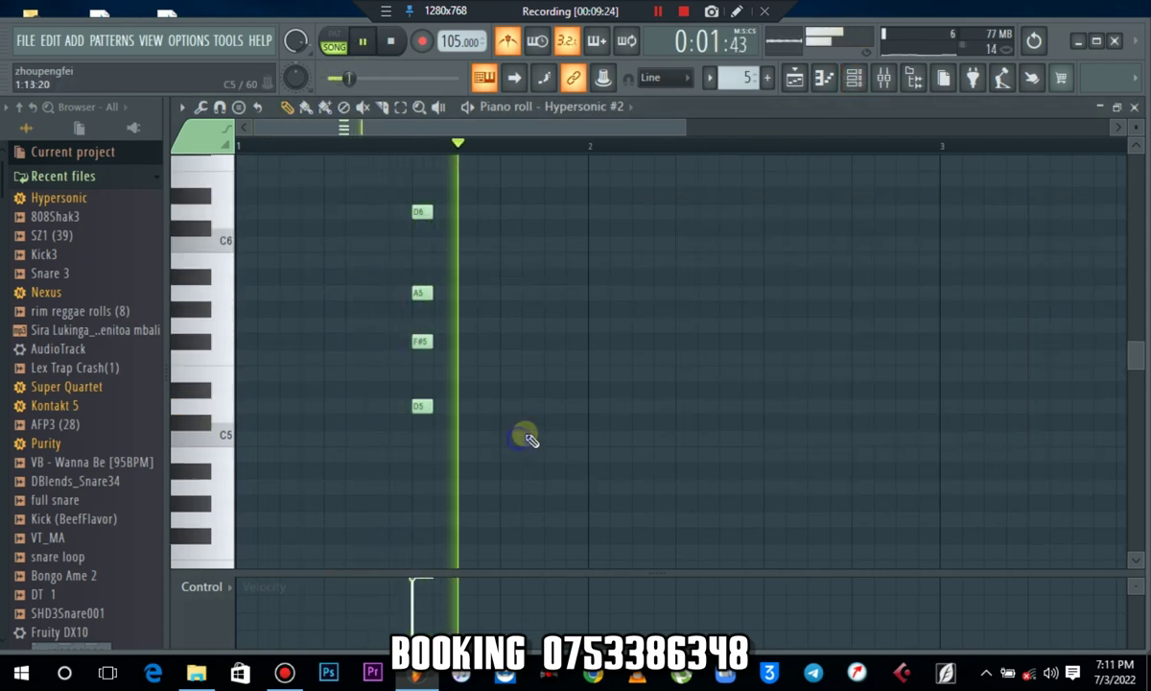
Step: Duplicate the D5, F#5, A5 and D6 chord onto step 11 of bar 1
click(463, 410)
right_click(462, 410)
drag(483, 204, 382, 450)
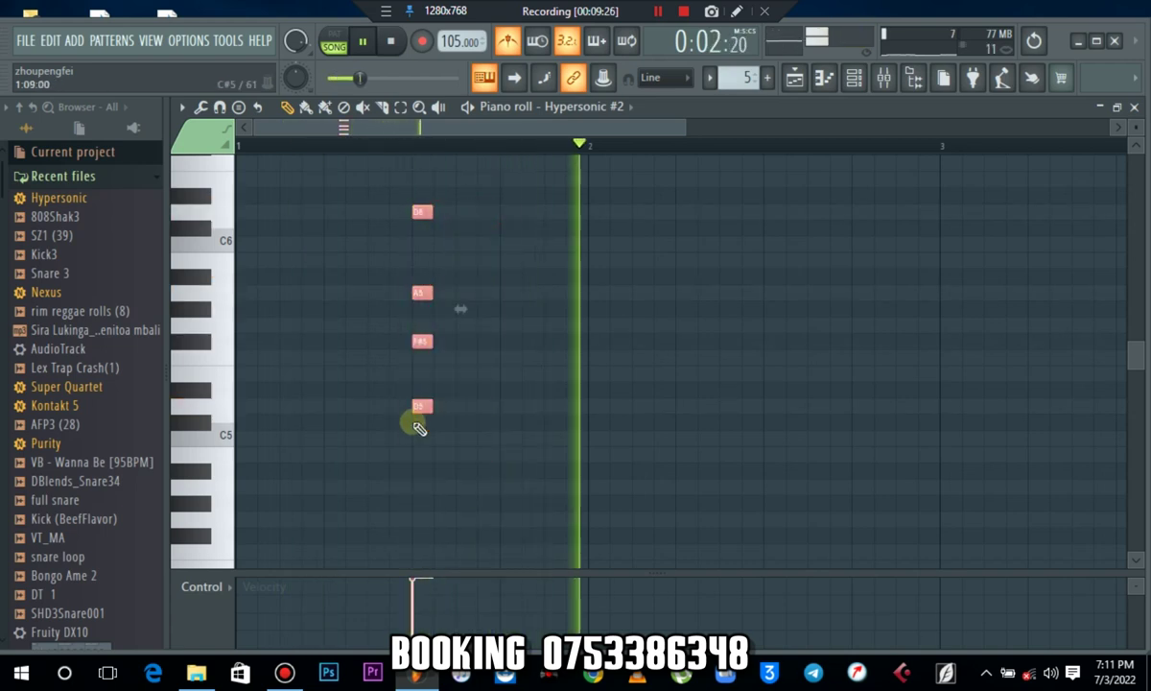
drag(416, 405, 455, 413)
Step: Copy both chord hits to steps 9 and 11 of bar 2 and transpose the copies to A4, C#5, E5 and A5
drag(552, 180, 781, 522)
key(space)
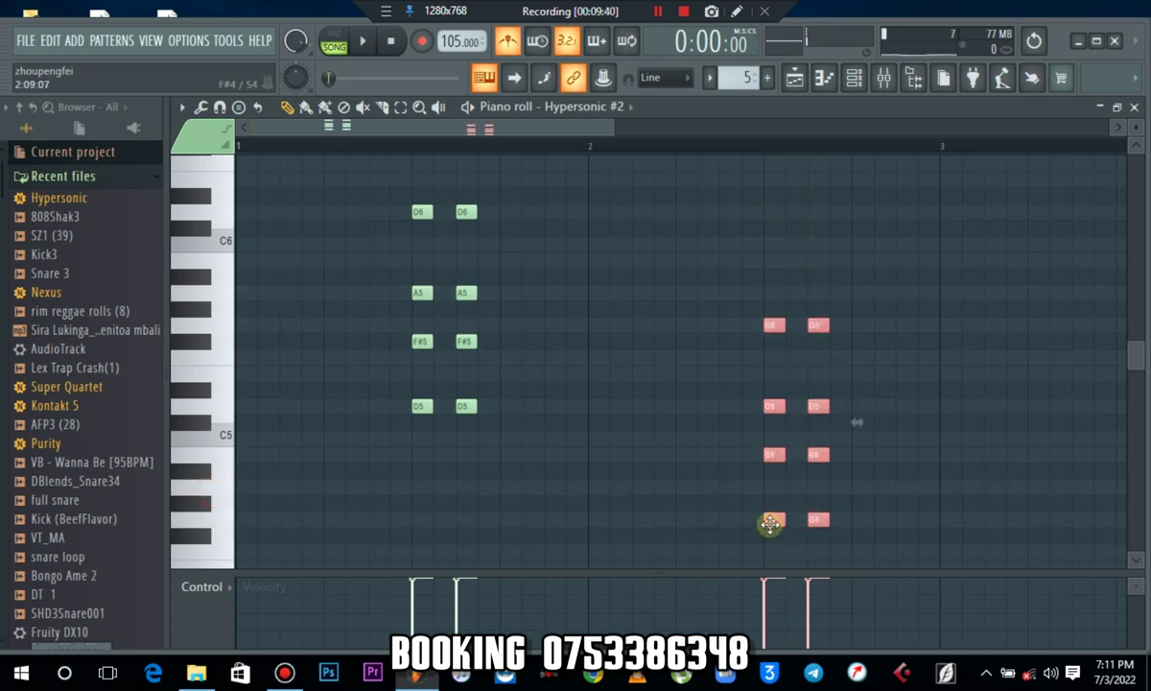
drag(770, 523, 776, 484)
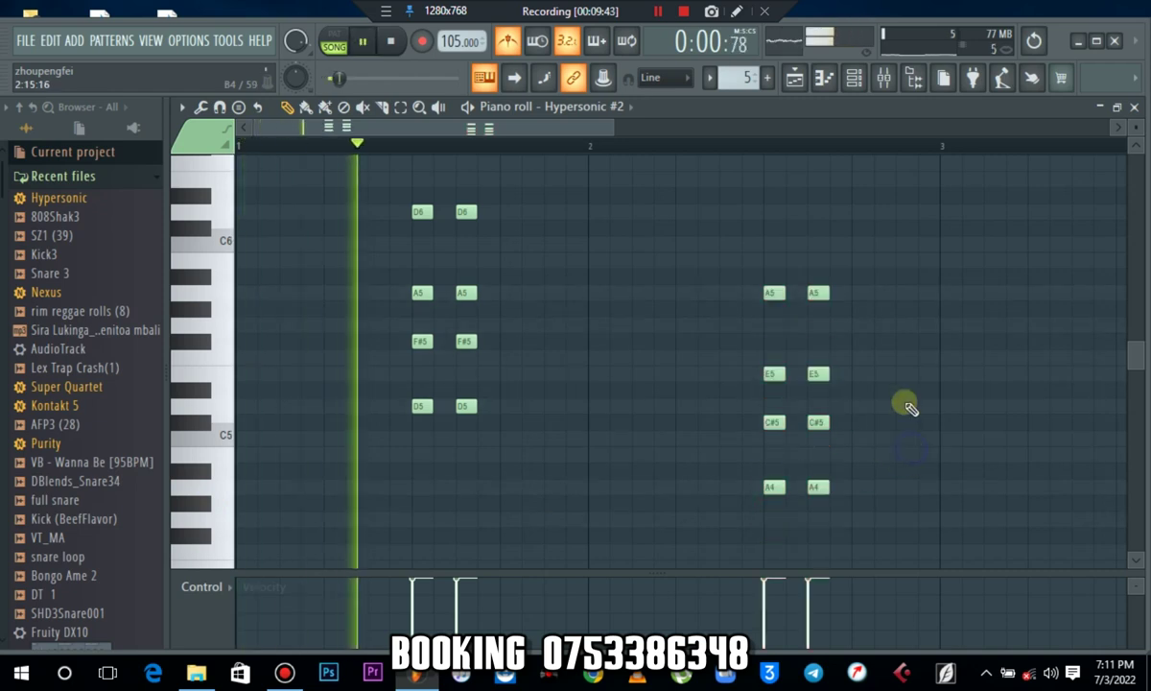
Step: Duplicate the two bars of kalimba chords into bars 3 and 4, close the piano roll, and adjust the Hypersonic #2 channel's volume
drag(949, 147, 5, 199)
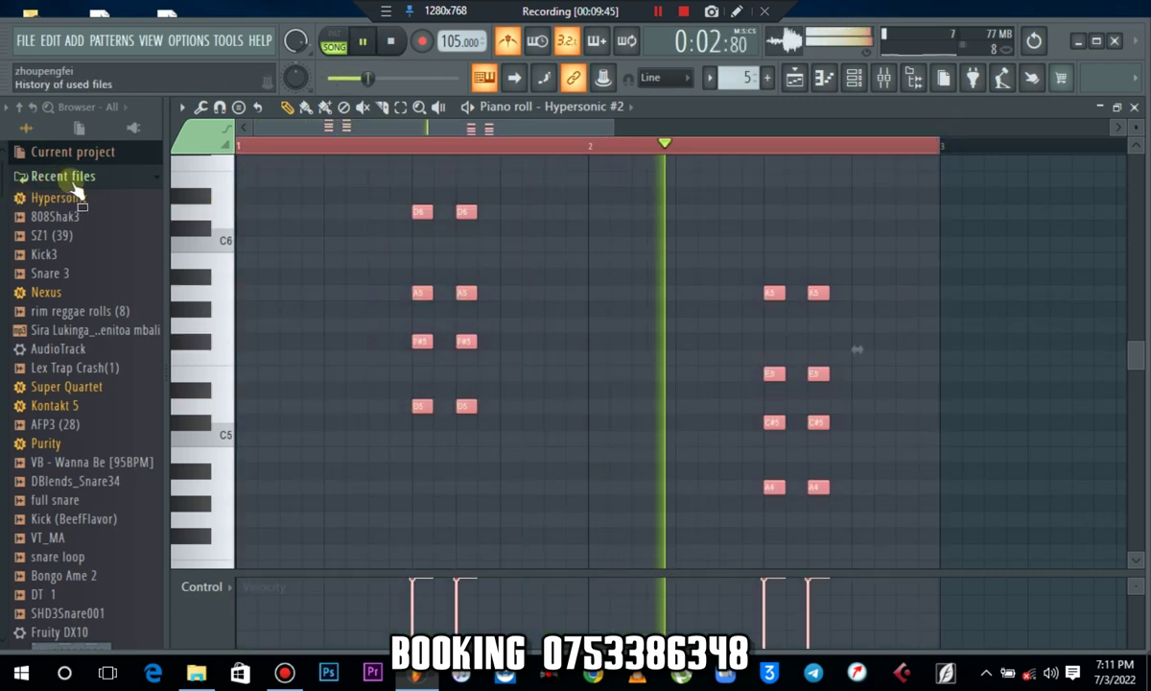
key(ctrl+b)
click(847, 269)
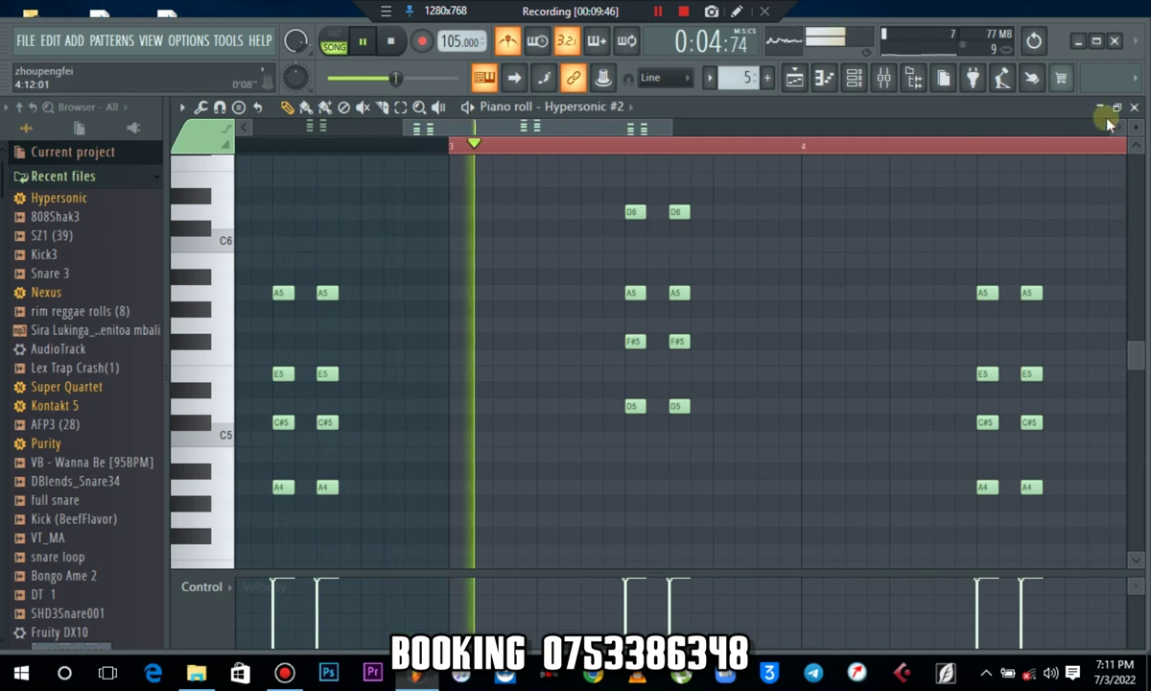
click(1134, 106)
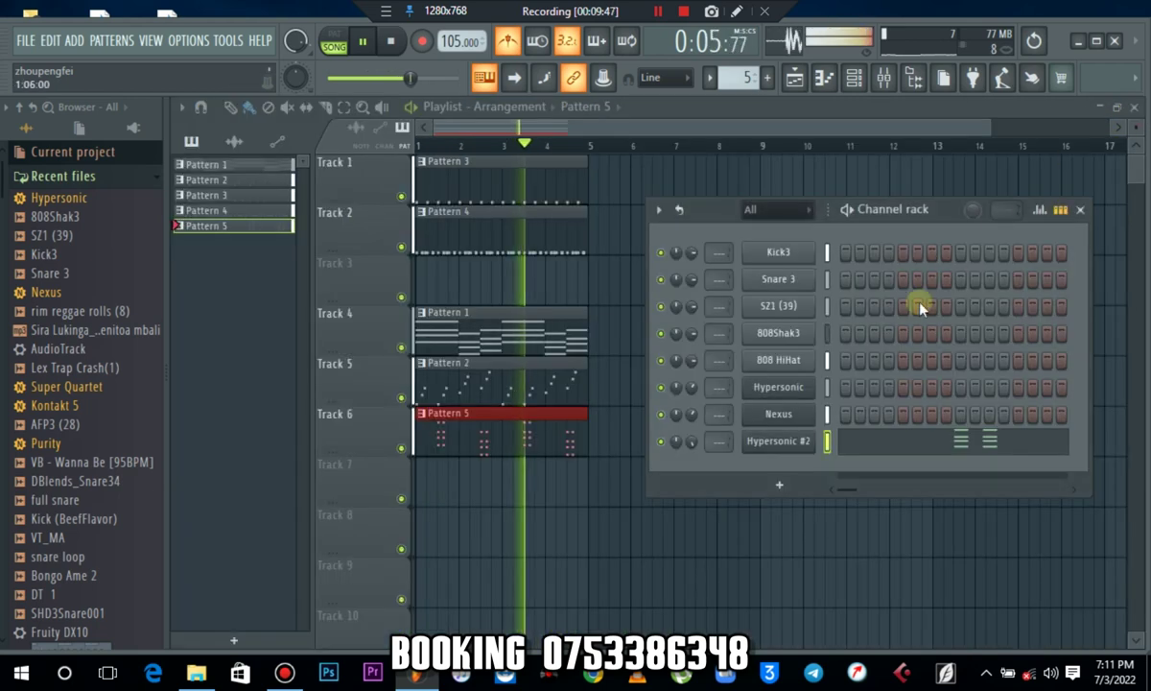
right_click(689, 442)
click(742, 375)
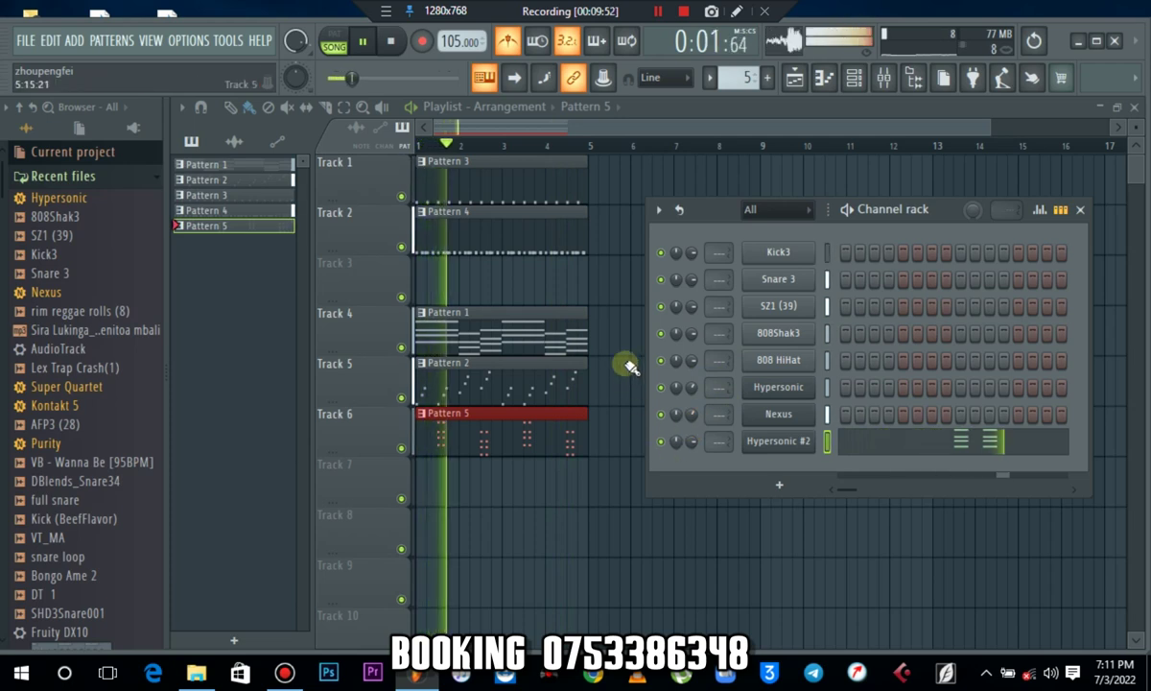
Step: Move the Pattern 1, Pattern 2 and Pattern 5 clips up one track each, onto Tracks 3, 4 and 5
click(622, 307)
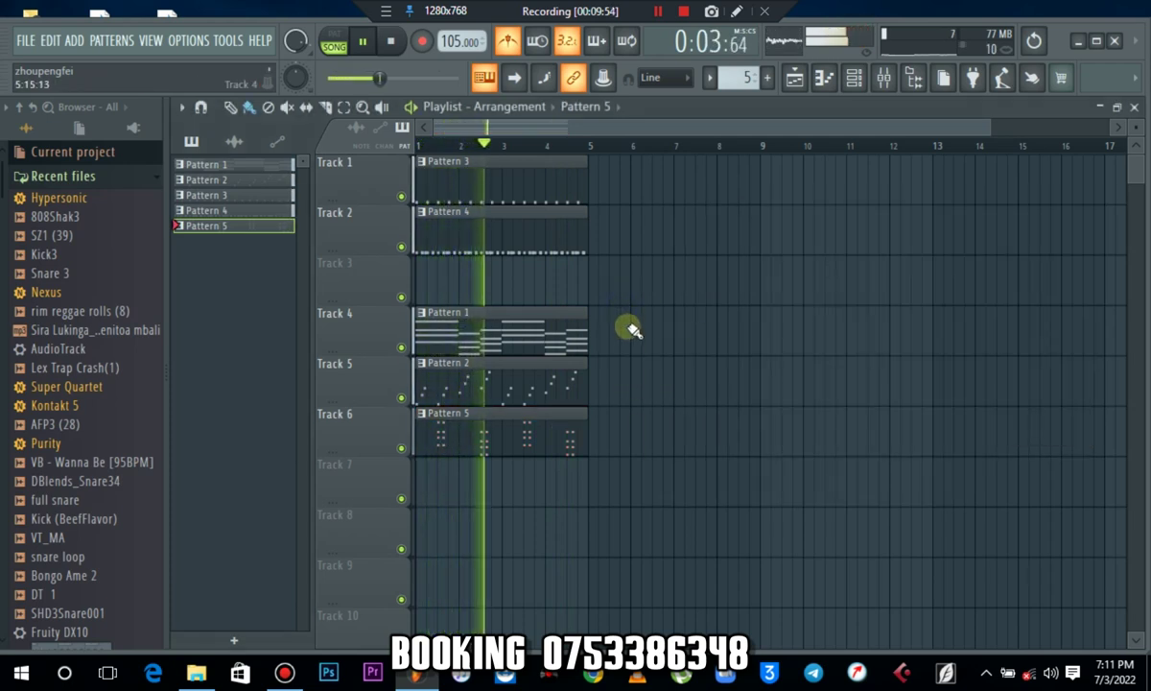
drag(644, 313, 479, 427)
drag(489, 352, 480, 281)
ctrl+click(719, 308)
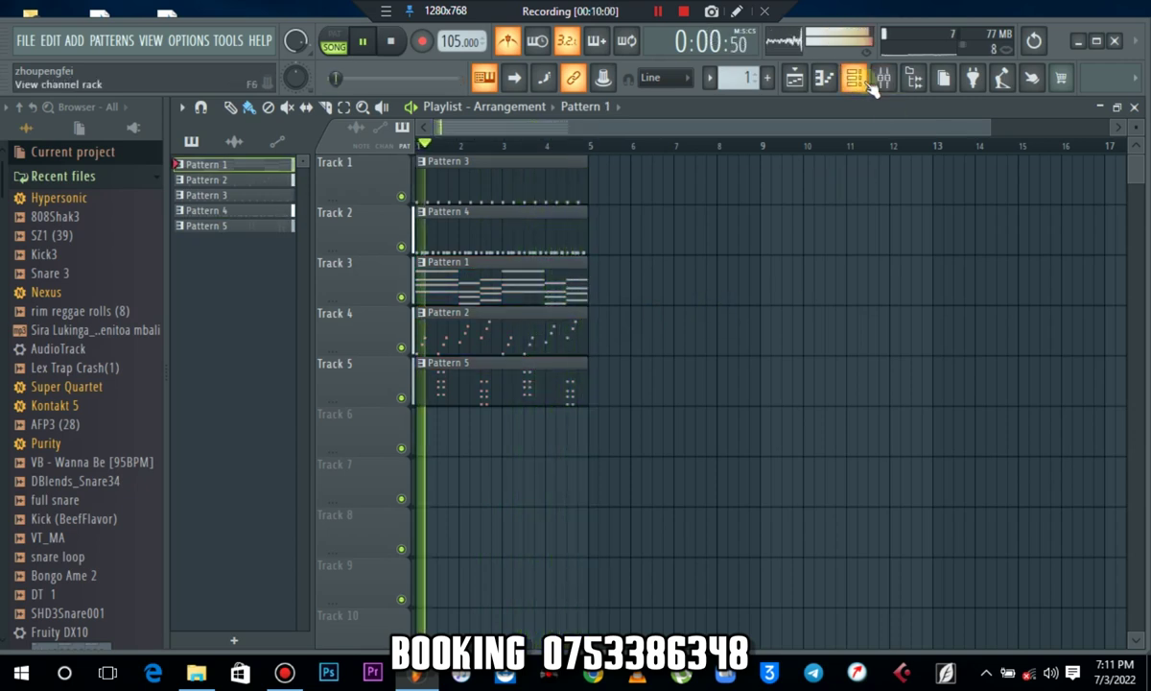
Step: Play the arrangement while lowering the tempo to 103 BPM, and stop playback
key(space)
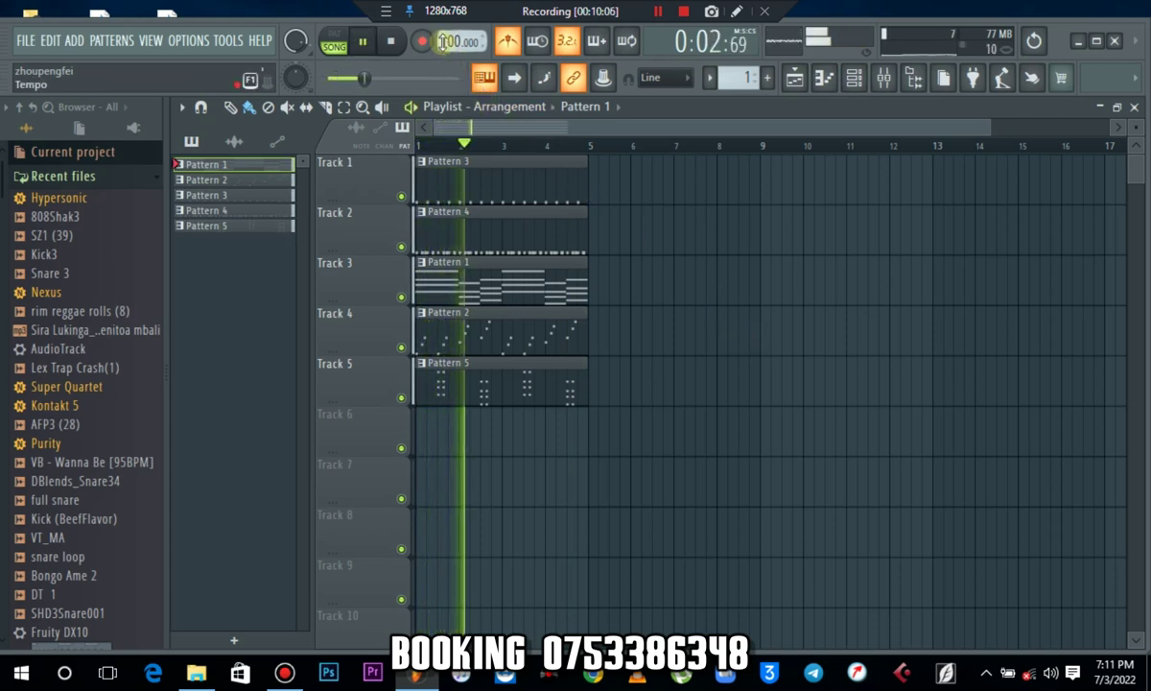
scroll(442, 42, up, 3)
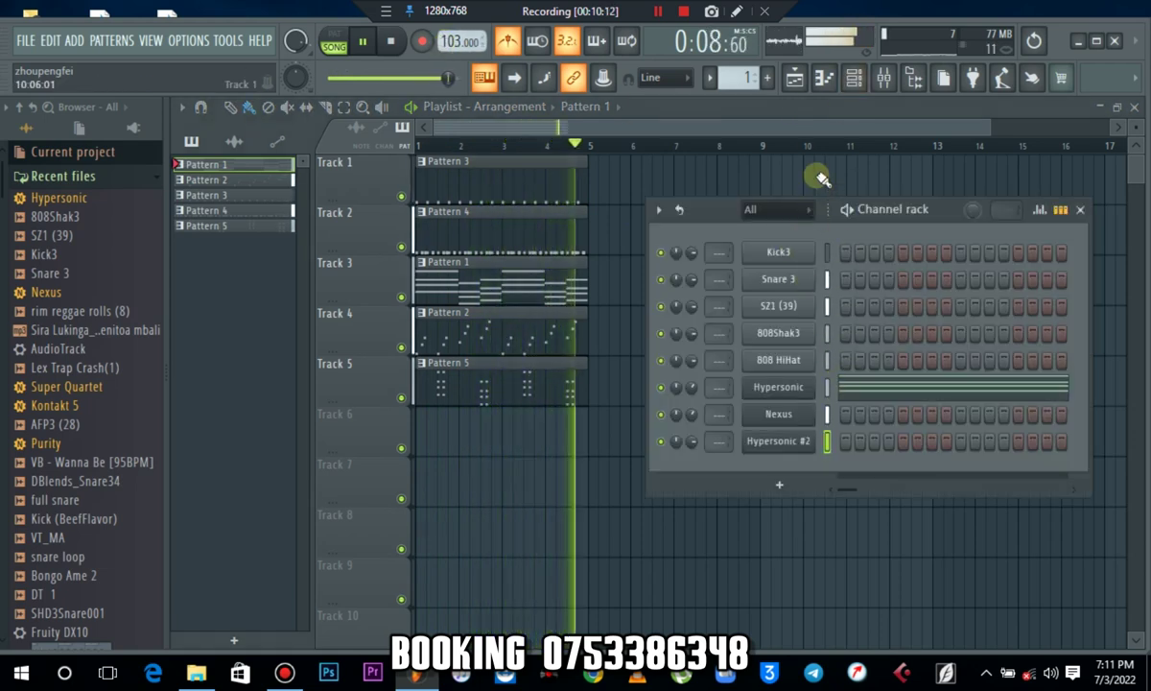
key(space)
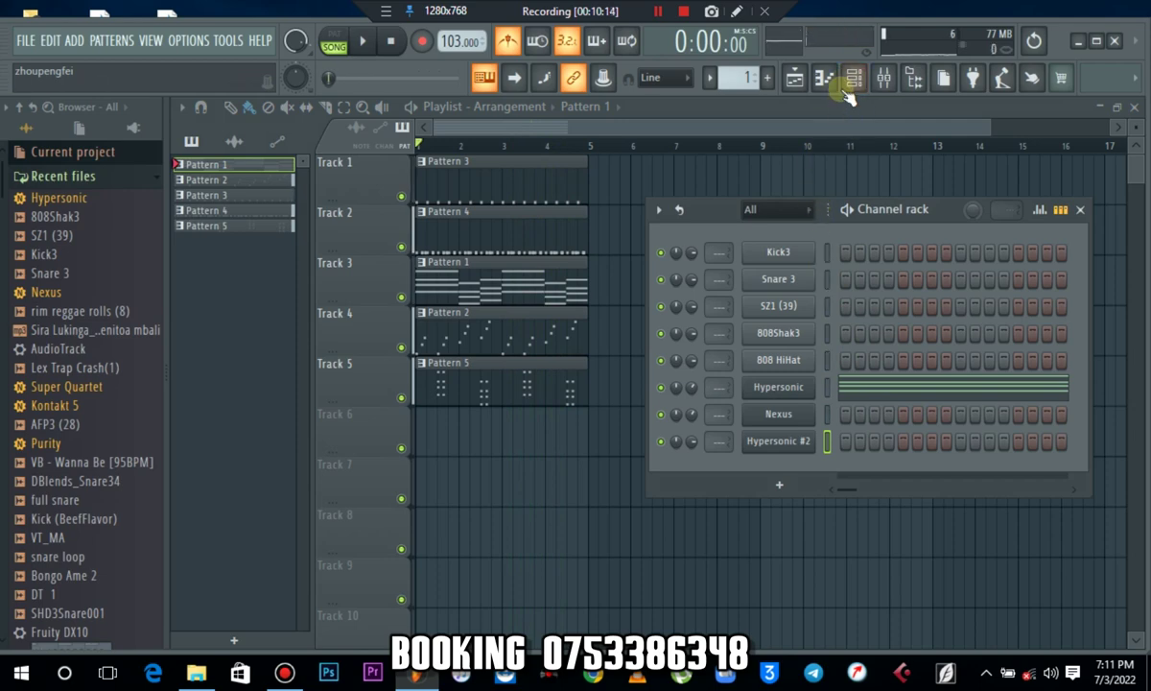
Step: Select all eight channels in the channel rack and route them to mixer insert 1
click(883, 79)
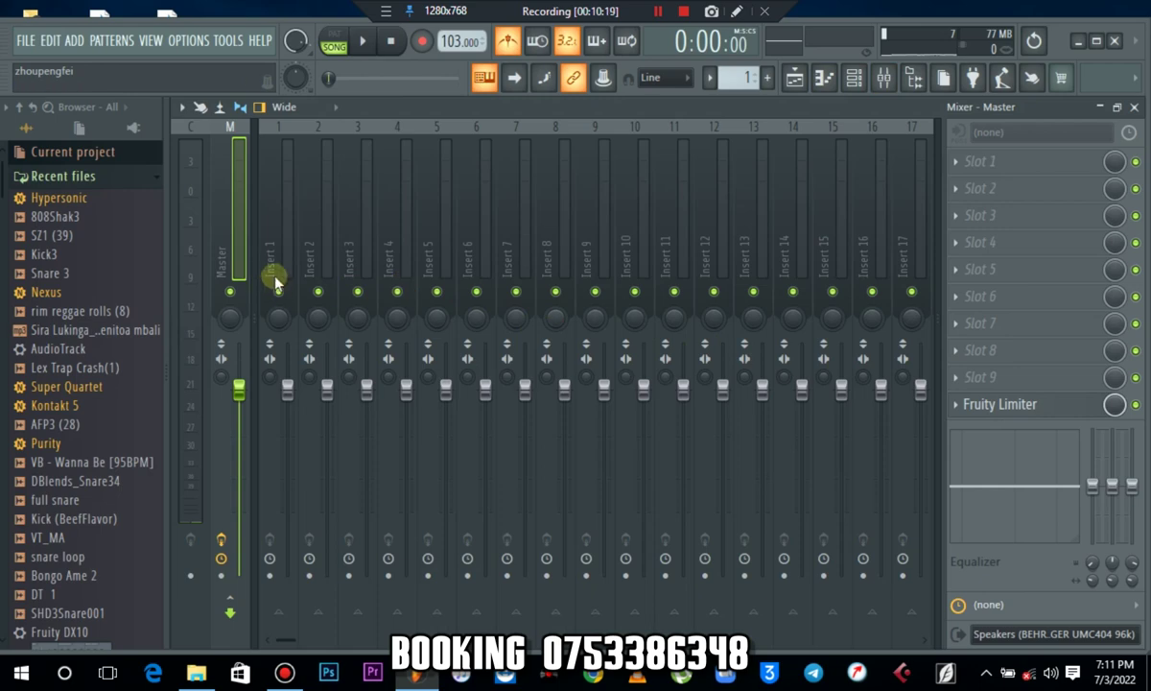
click(1134, 107)
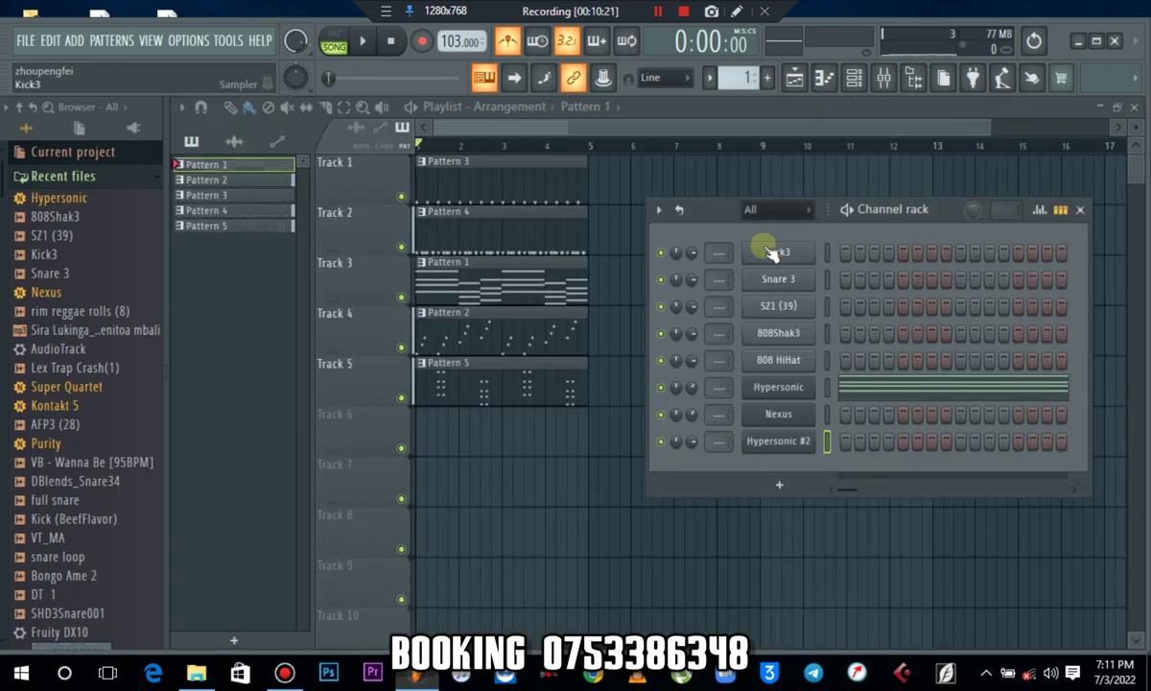
double_click(828, 257)
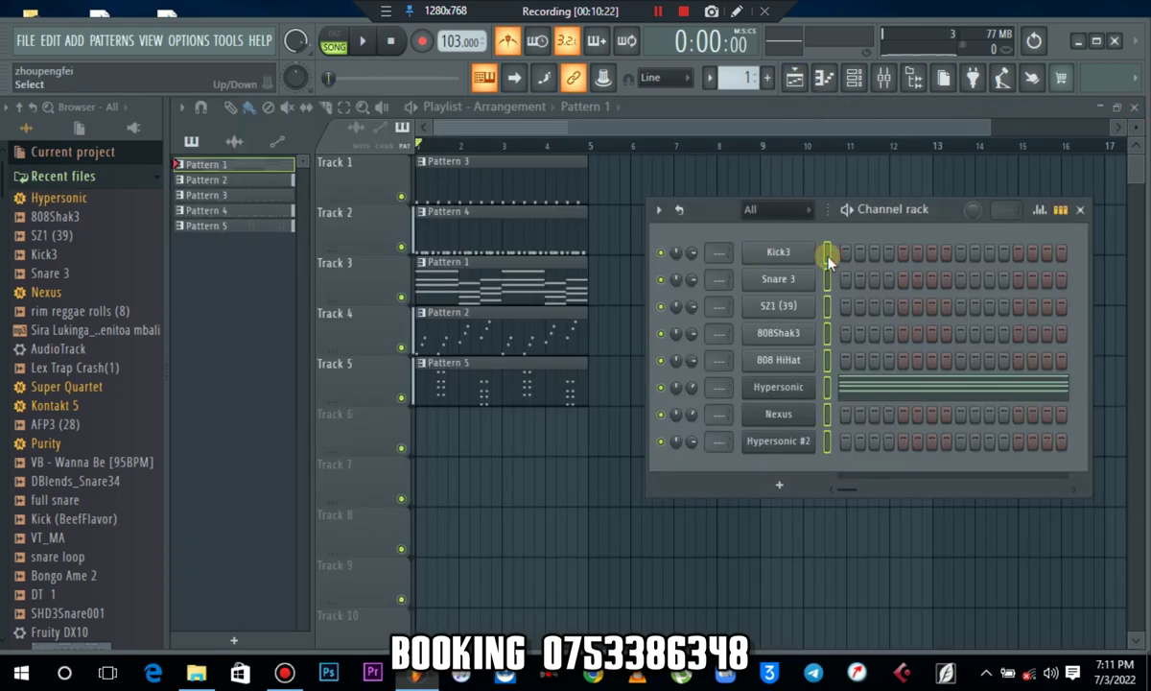
click(885, 86)
click(273, 257)
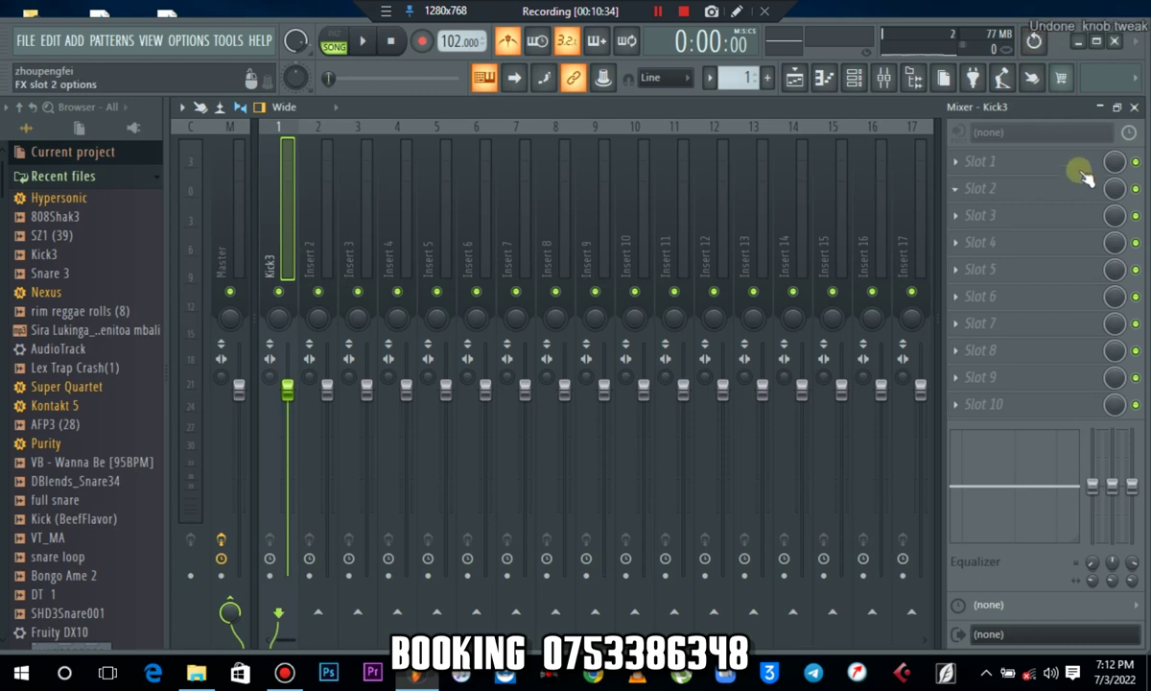
Step: Reset the Kick3 mixer track to its default state and check the channels' mixer routing
right_click(270, 253)
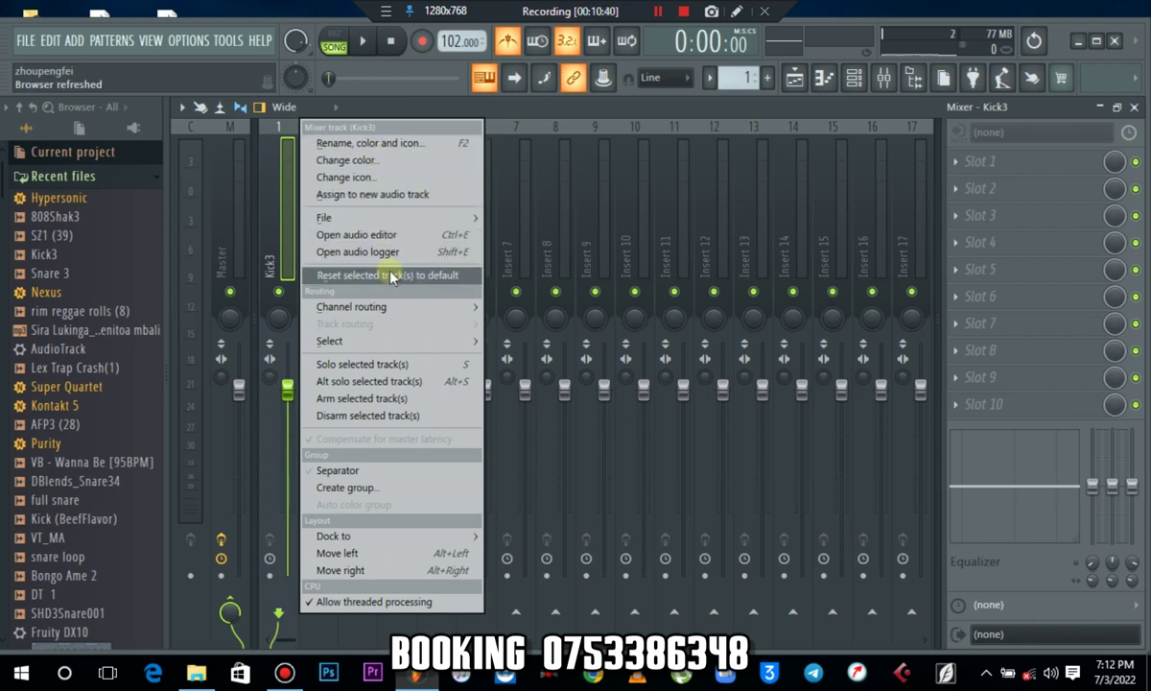
click(390, 276)
click(735, 382)
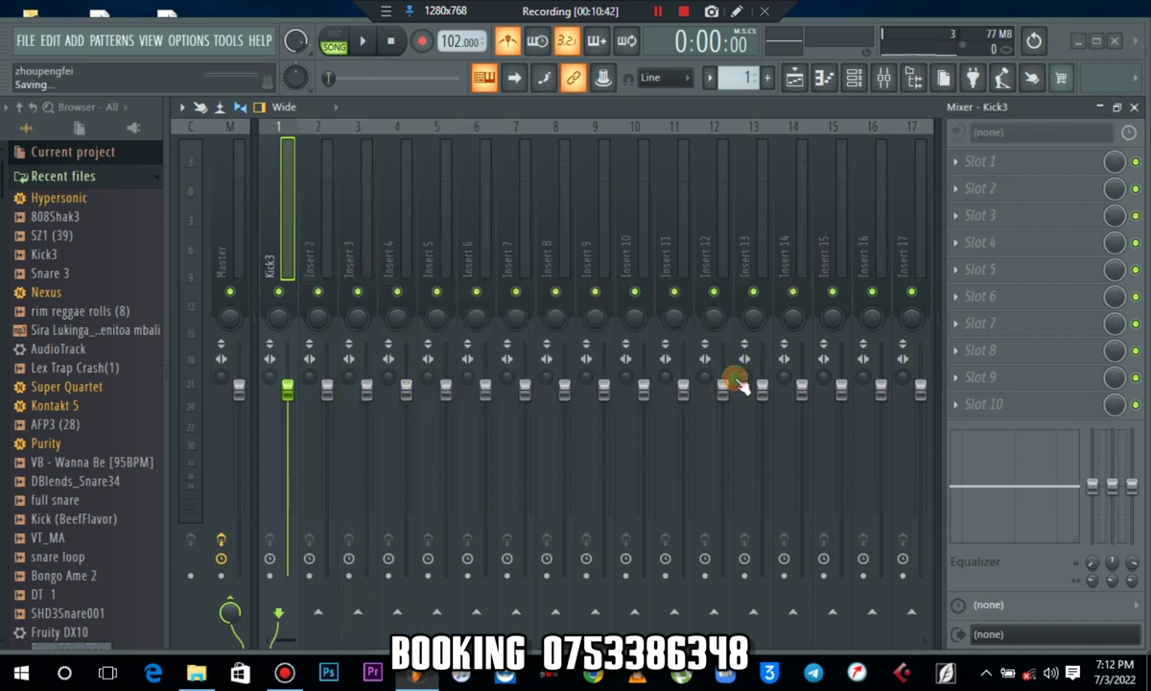
click(864, 80)
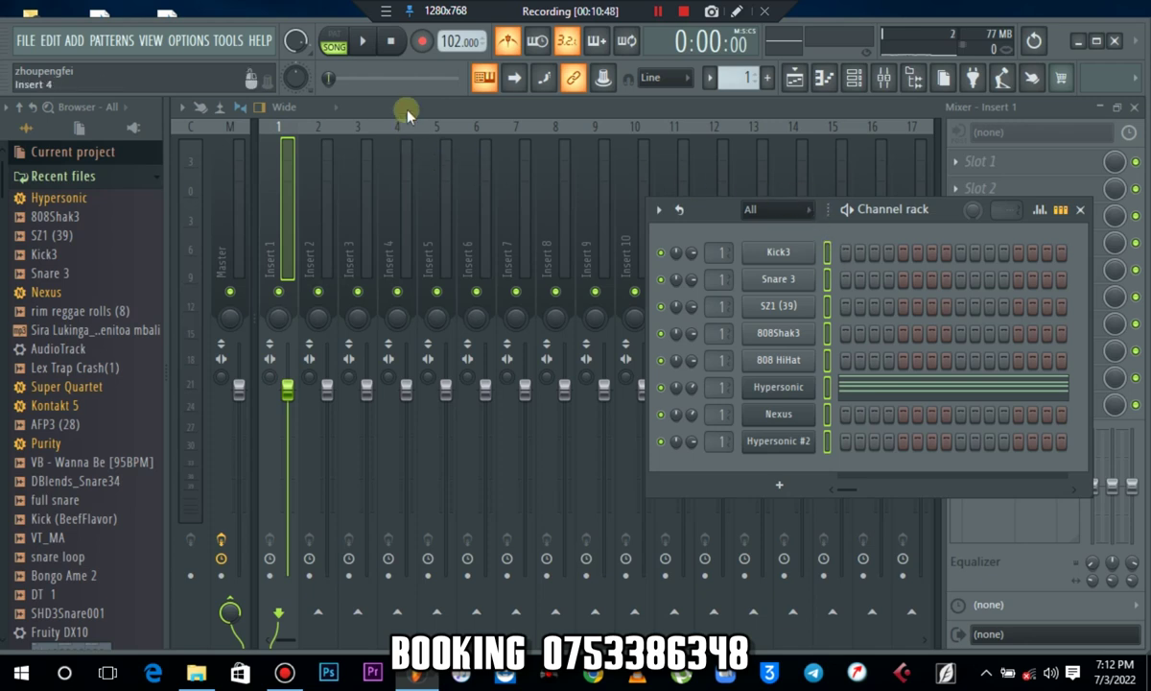
key(F6)
Step: Link the selected channels to consecutive mixer tracks starting at insert 1, and check their routing numbers in the channel rack
click(308, 250)
click(273, 257)
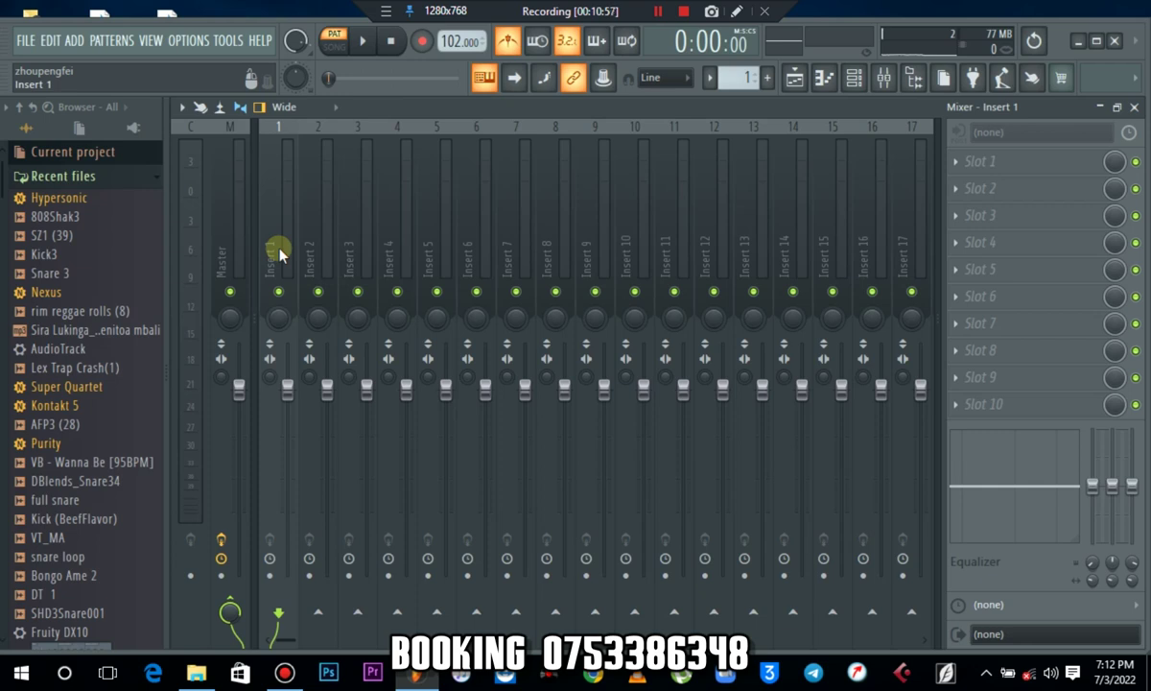
key(ctrl+shift+l)
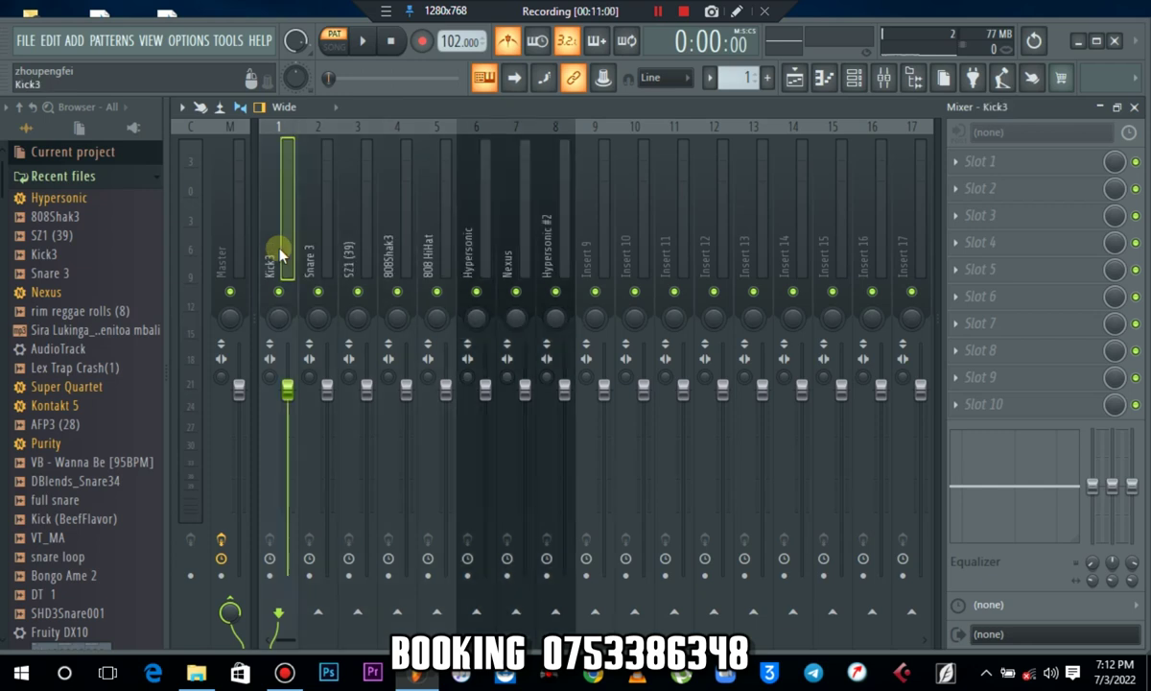
click(856, 80)
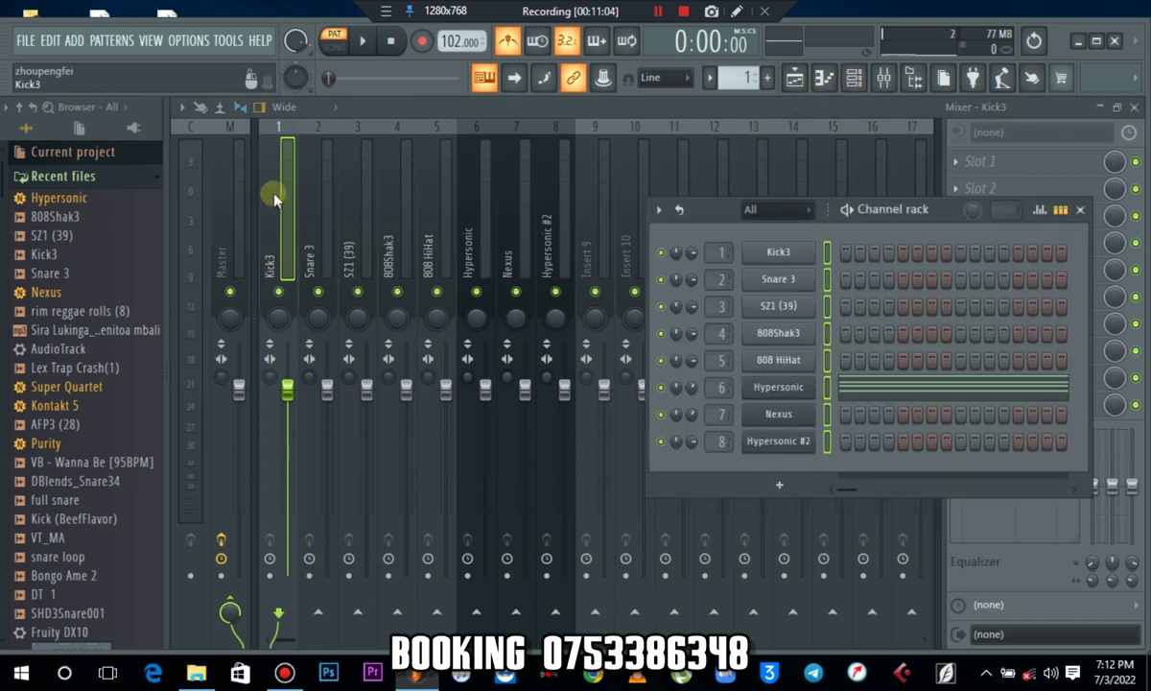
click(422, 116)
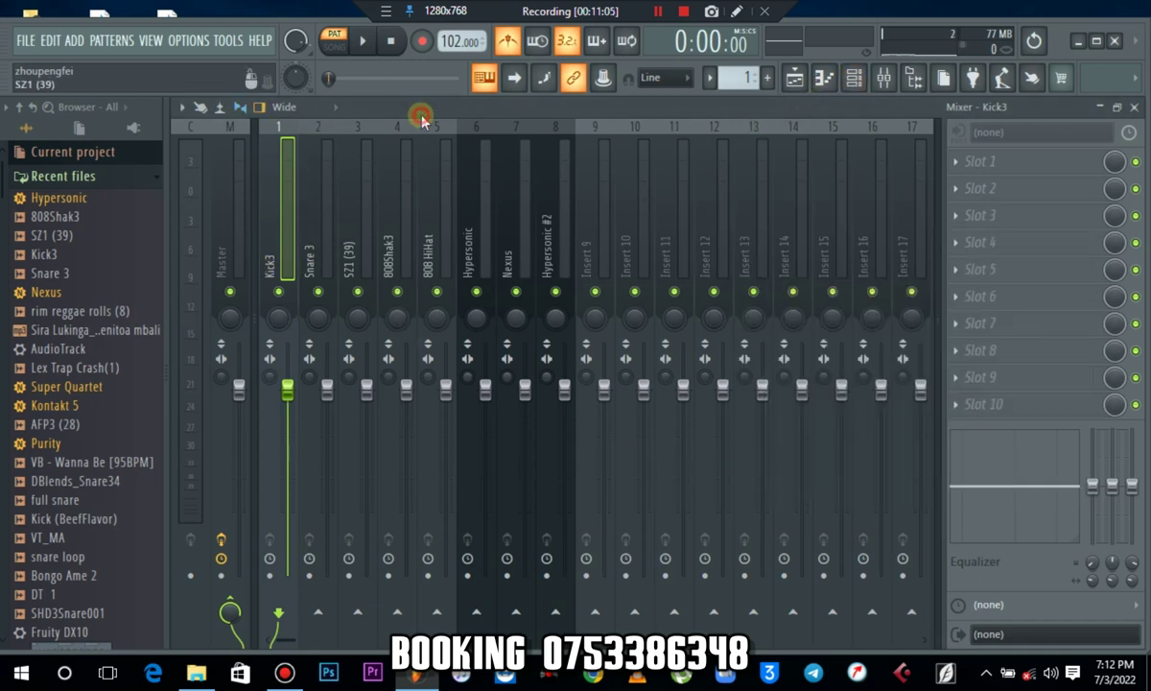
Step: Solo the Kick3 mixer track during song-mode playback and load Fruity Parametric EQ 2 into its effect slot 4
right_click(281, 291)
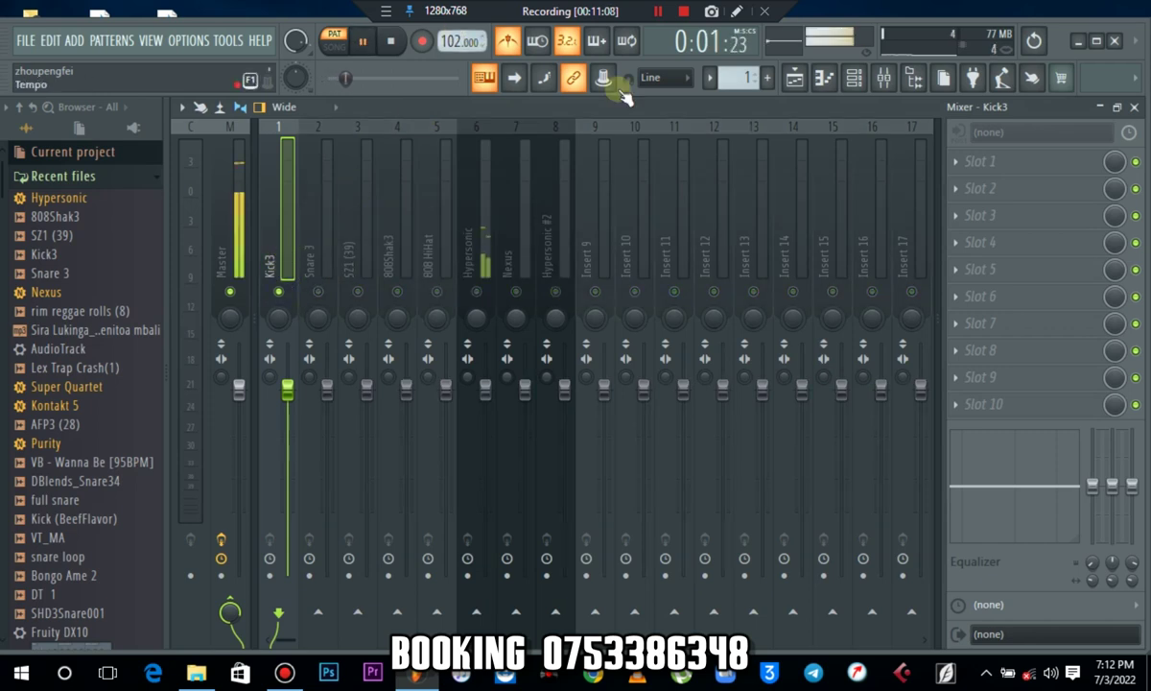
click(336, 49)
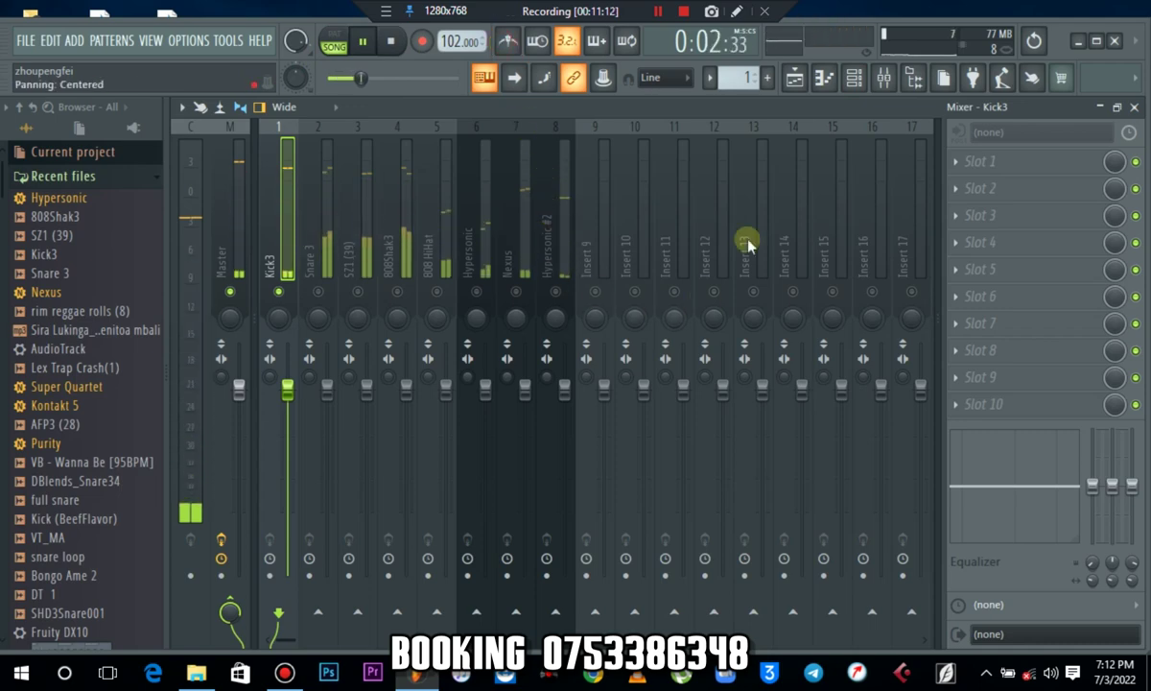
click(959, 245)
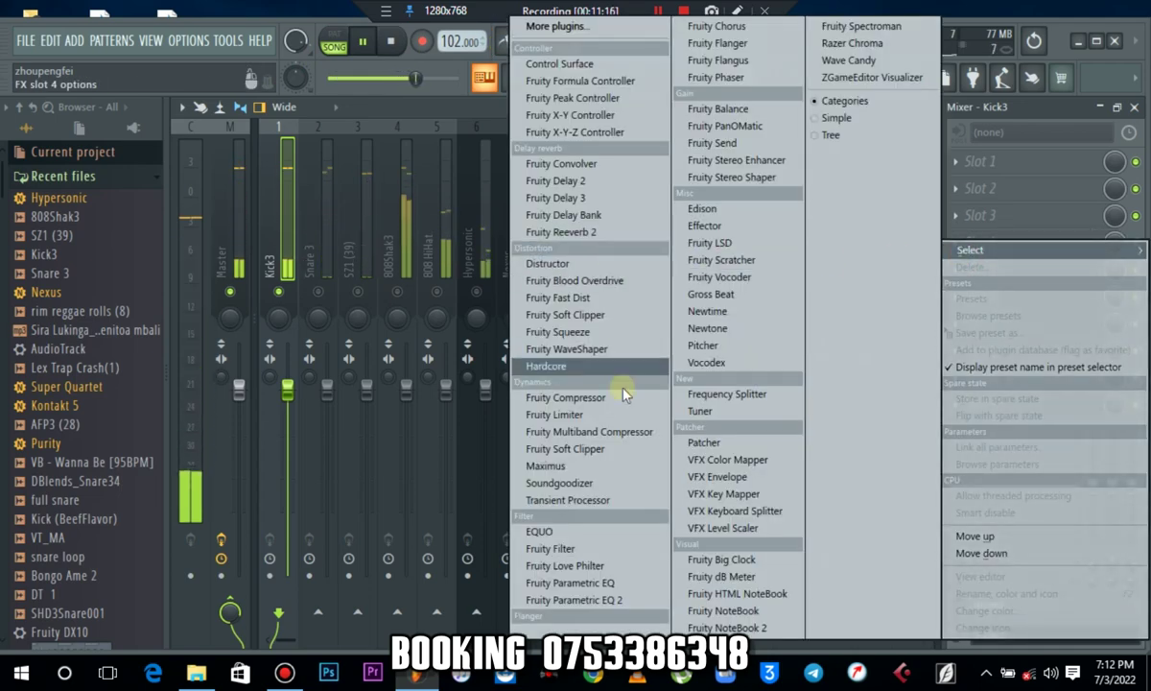
click(614, 601)
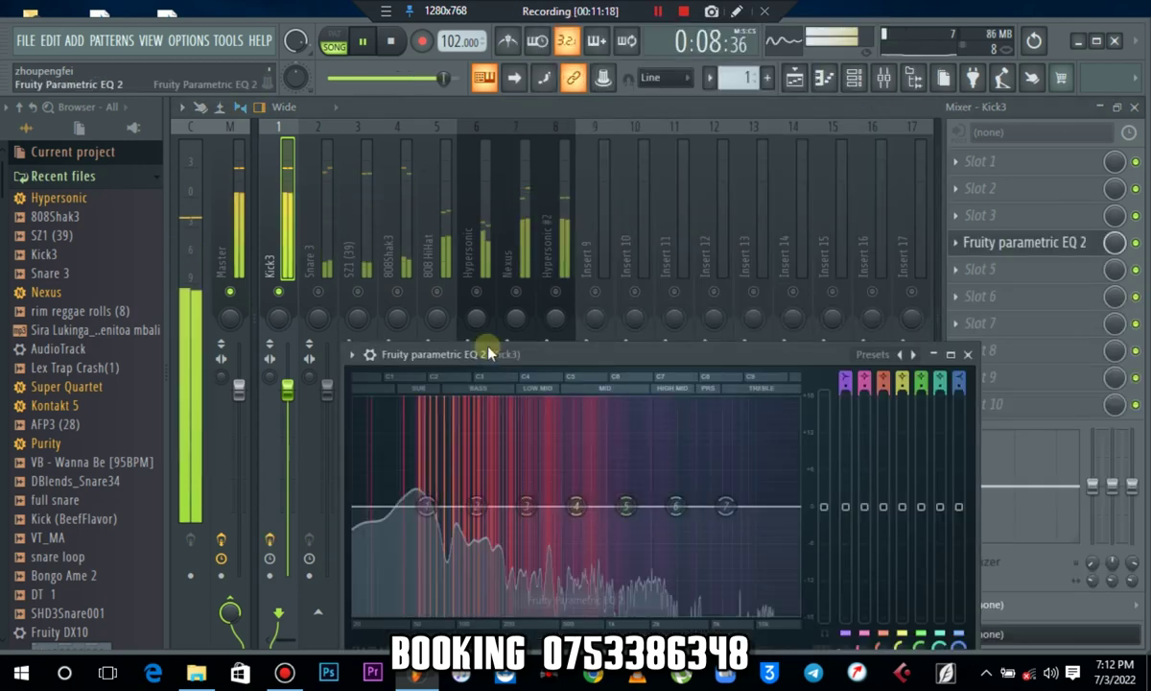
Step: Shape the kick EQ by fully cutting bands 1 and 7, boosting band 2 about 2.4 dB at 94 Hz, and lowering bands 5 and 6
drag(727, 508, 591, 612)
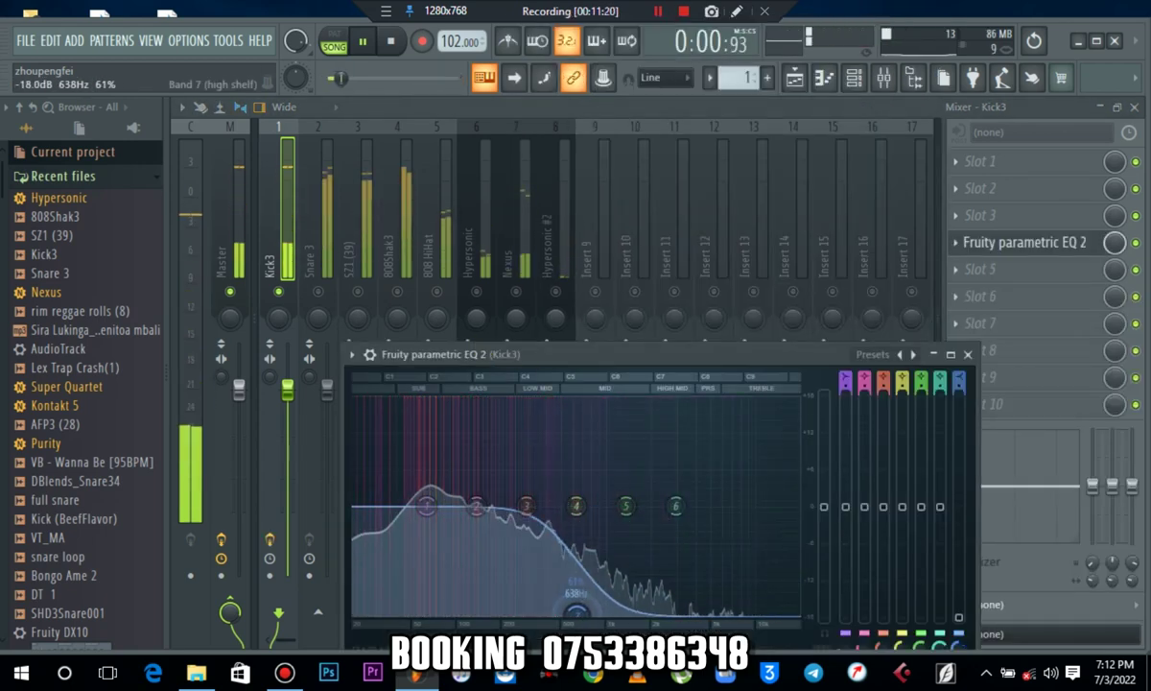
drag(427, 508, 439, 547)
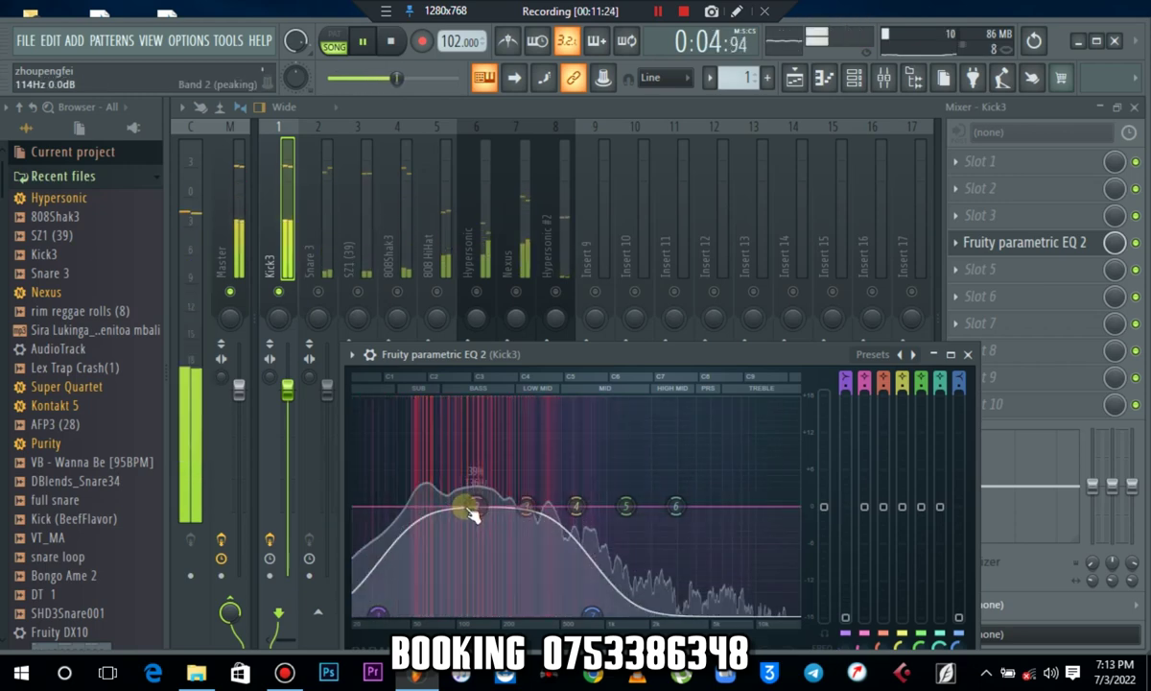
drag(473, 509, 453, 491)
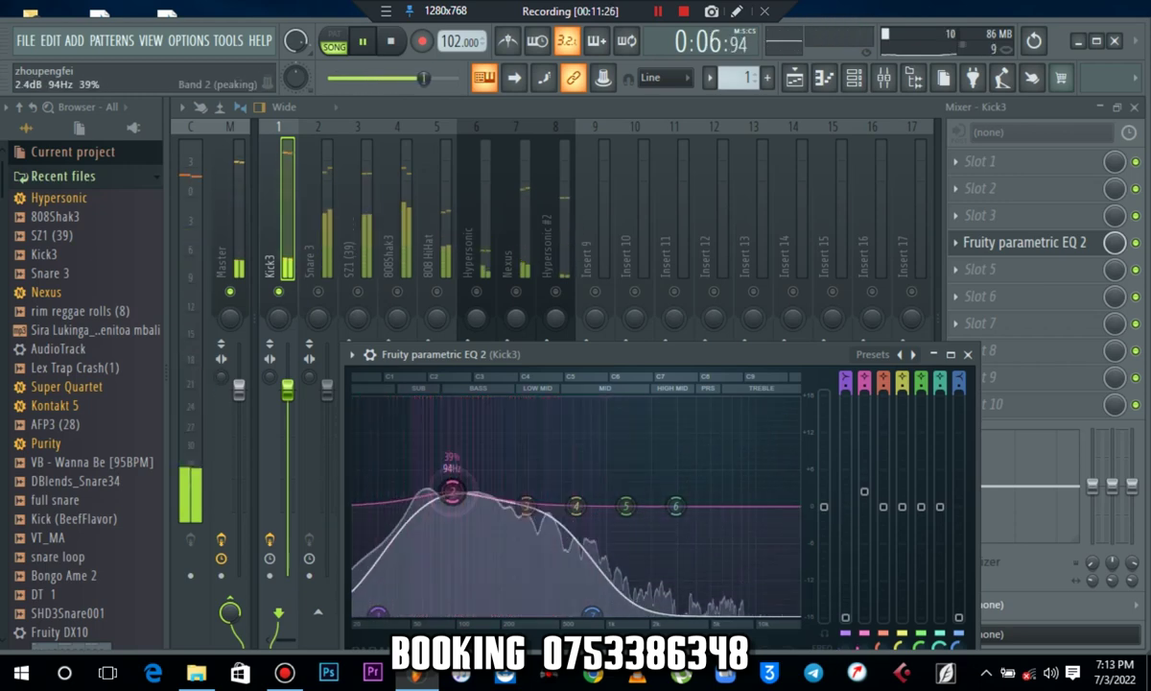
drag(919, 508, 940, 587)
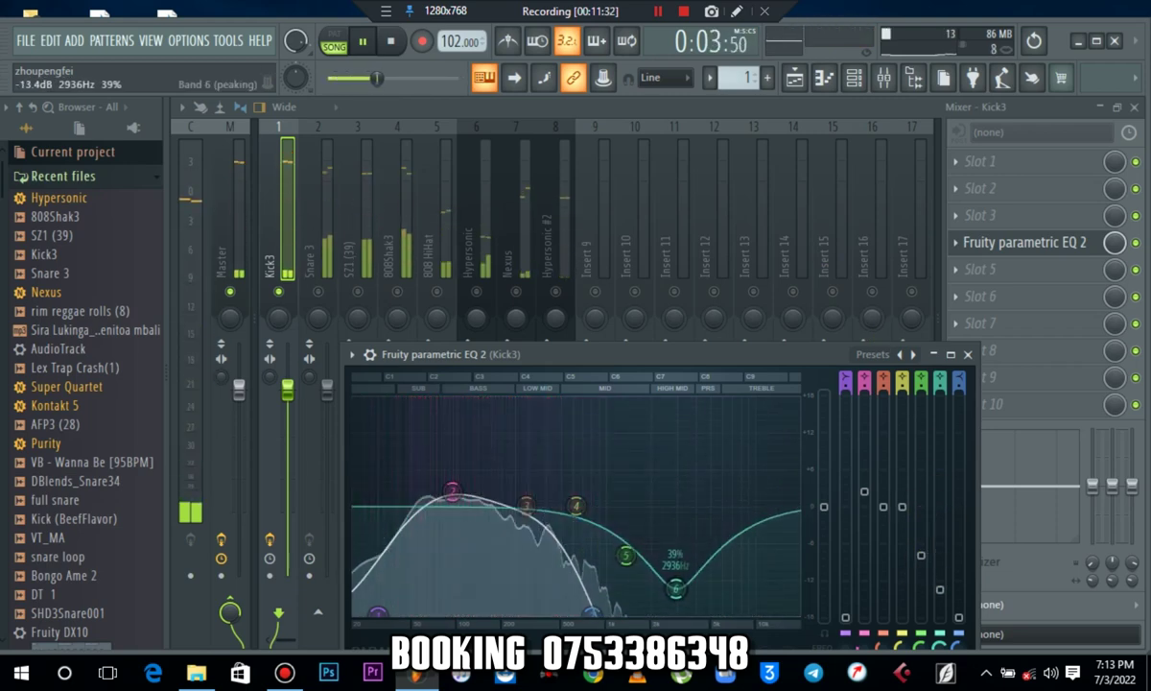
click(968, 354)
Step: Add Fruity Parametric EQ with the BassDrum Punch preset to Kick3's slot 5, and lower the Kick3 fader to about 75%
click(974, 296)
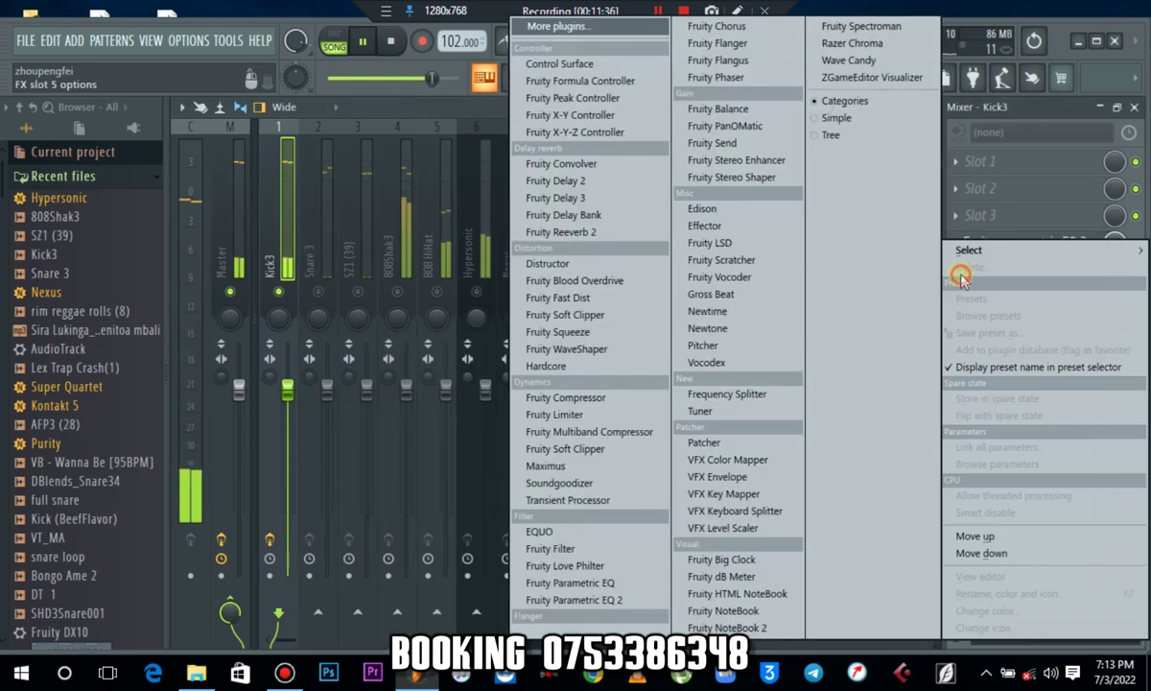
click(619, 583)
click(354, 191)
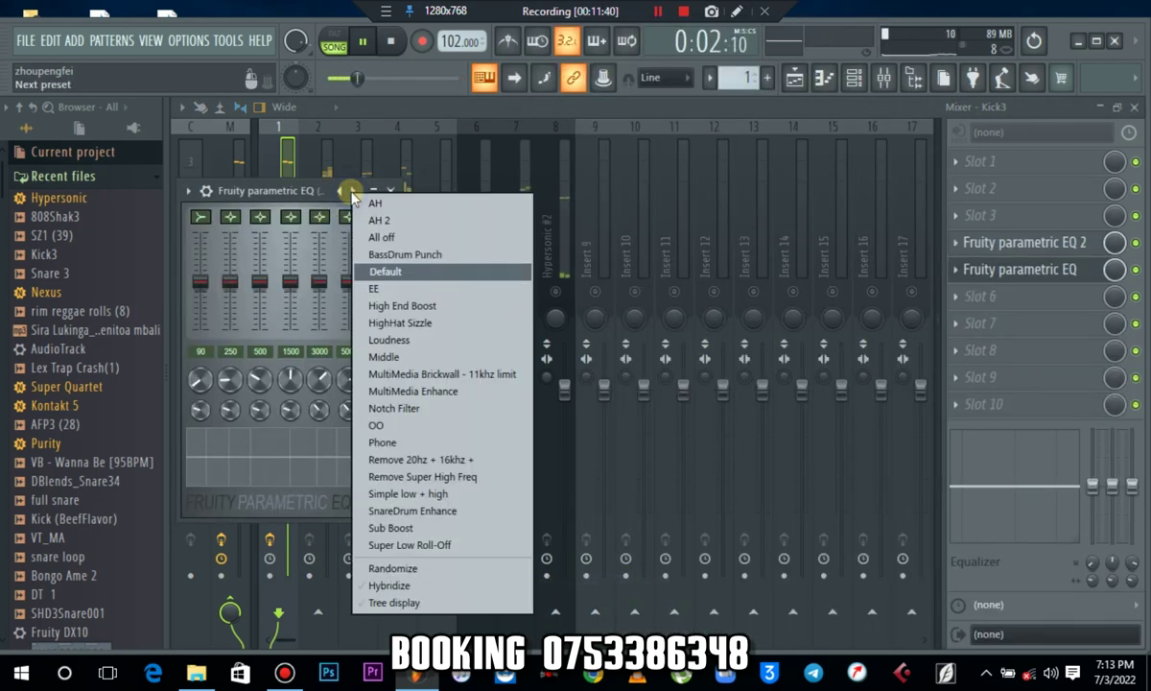
click(403, 255)
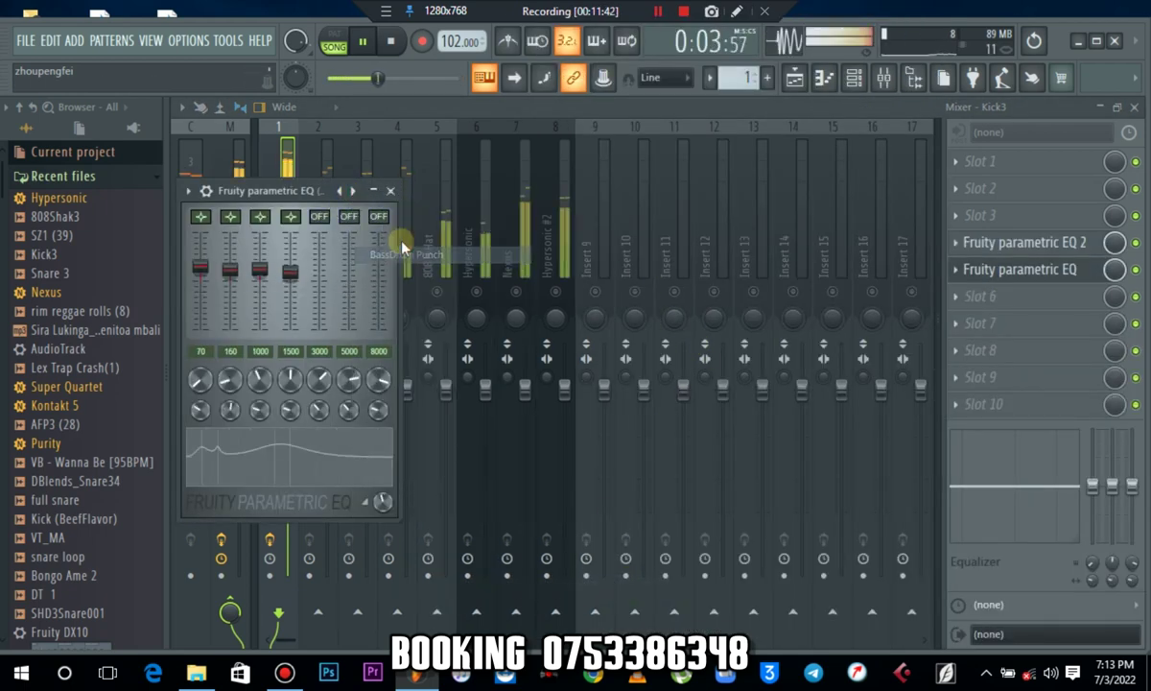
click(389, 190)
drag(287, 387, 287, 431)
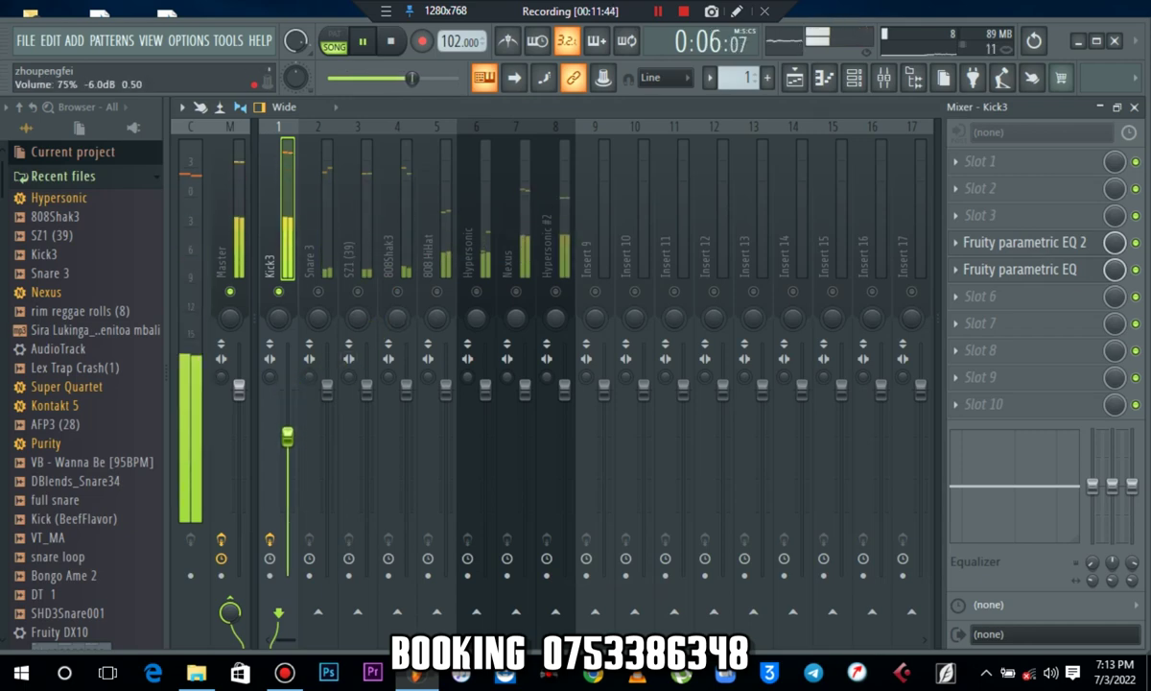
Step: Unmute the Snare 3 and SZ1 (39) mixer tracks and lower both faders, with Snare 3 at about 47%
click(302, 254)
click(970, 271)
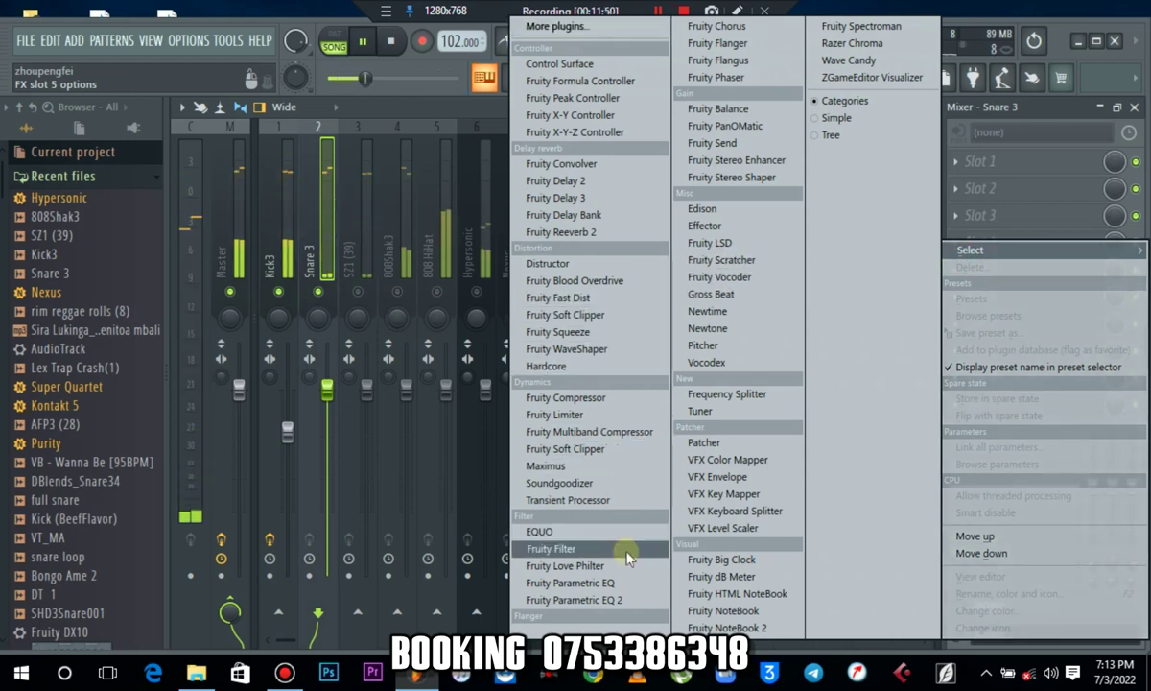
click(405, 111)
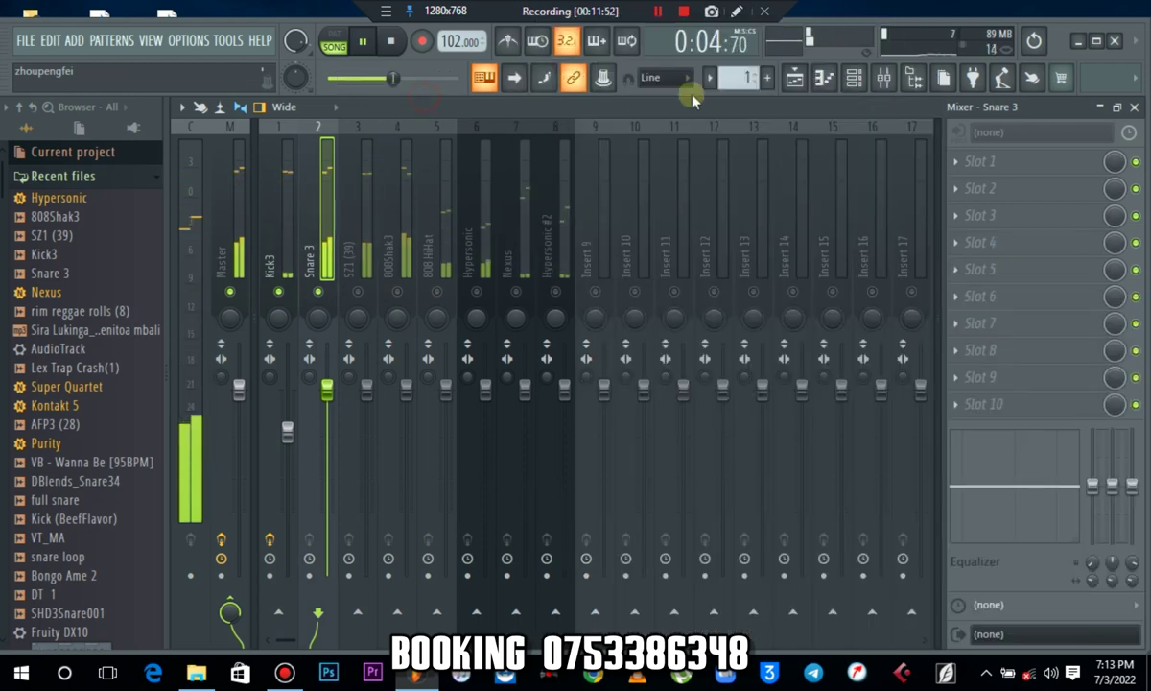
click(852, 80)
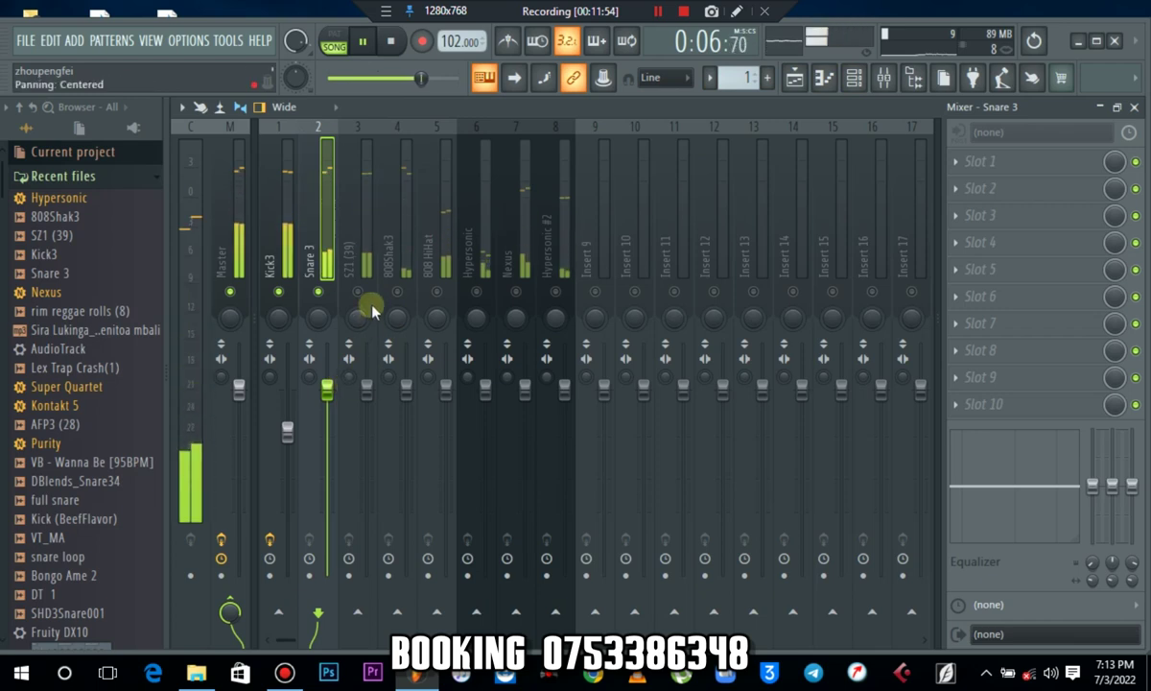
click(358, 290)
drag(328, 389, 327, 487)
drag(366, 388, 366, 422)
click(327, 484)
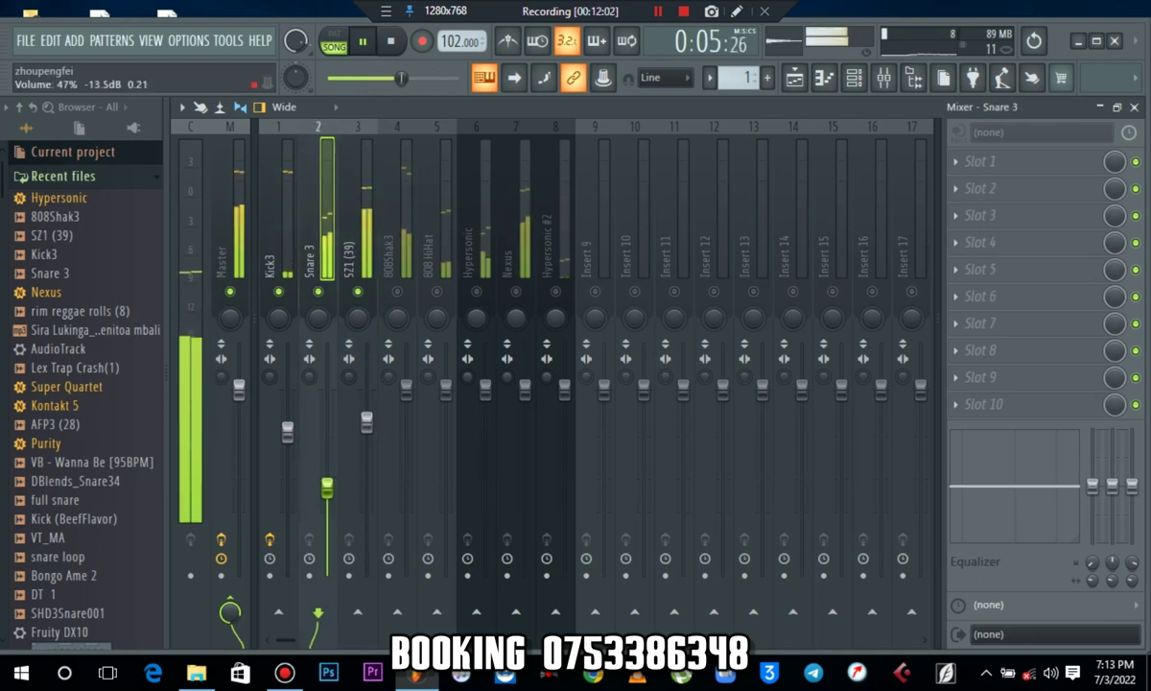
Step: Set the quick fade out of the SZ1 (39) sample to 100% and close its channel settings
click(851, 84)
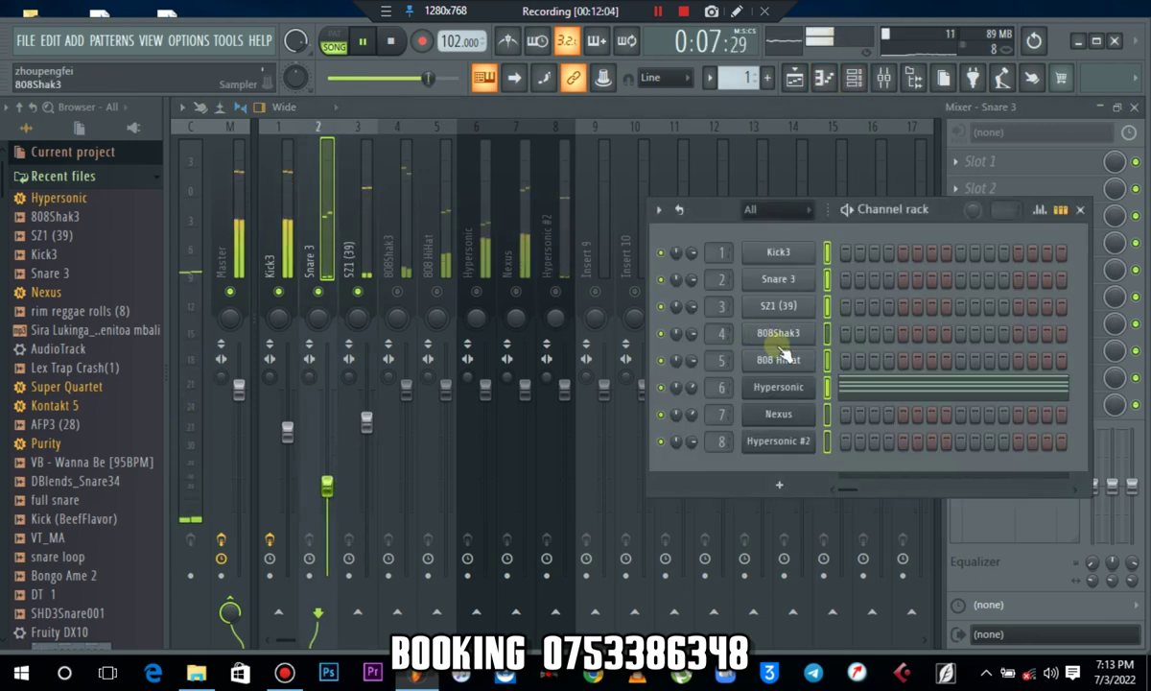
click(794, 305)
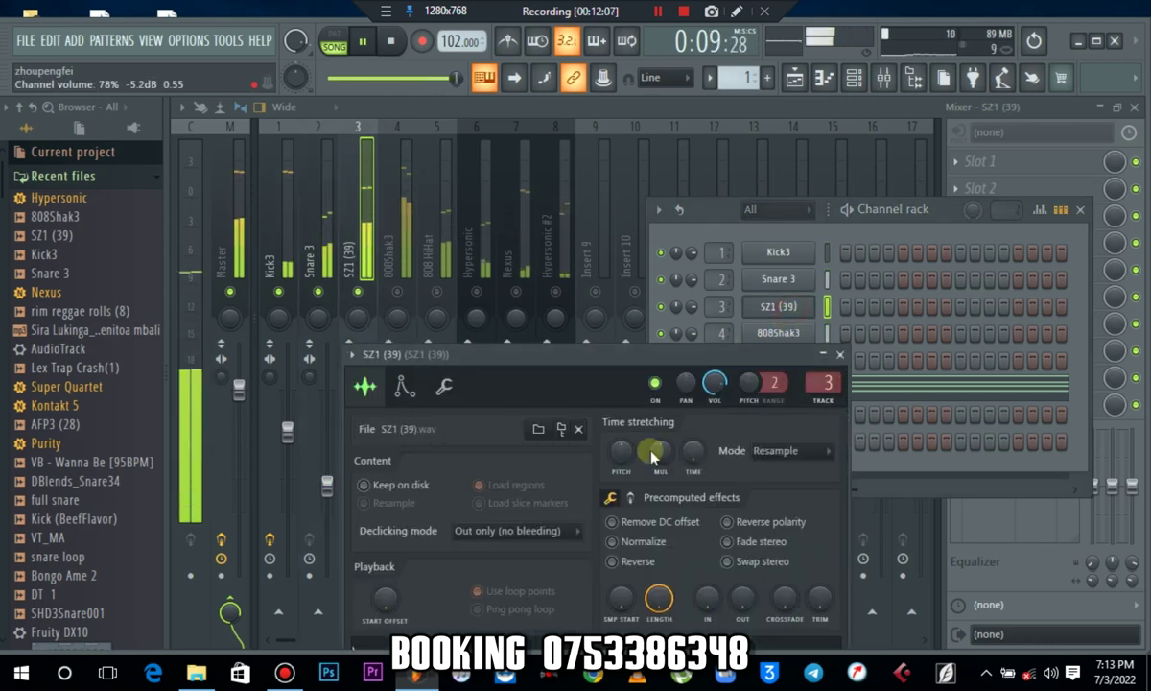
drag(745, 604, 745, 556)
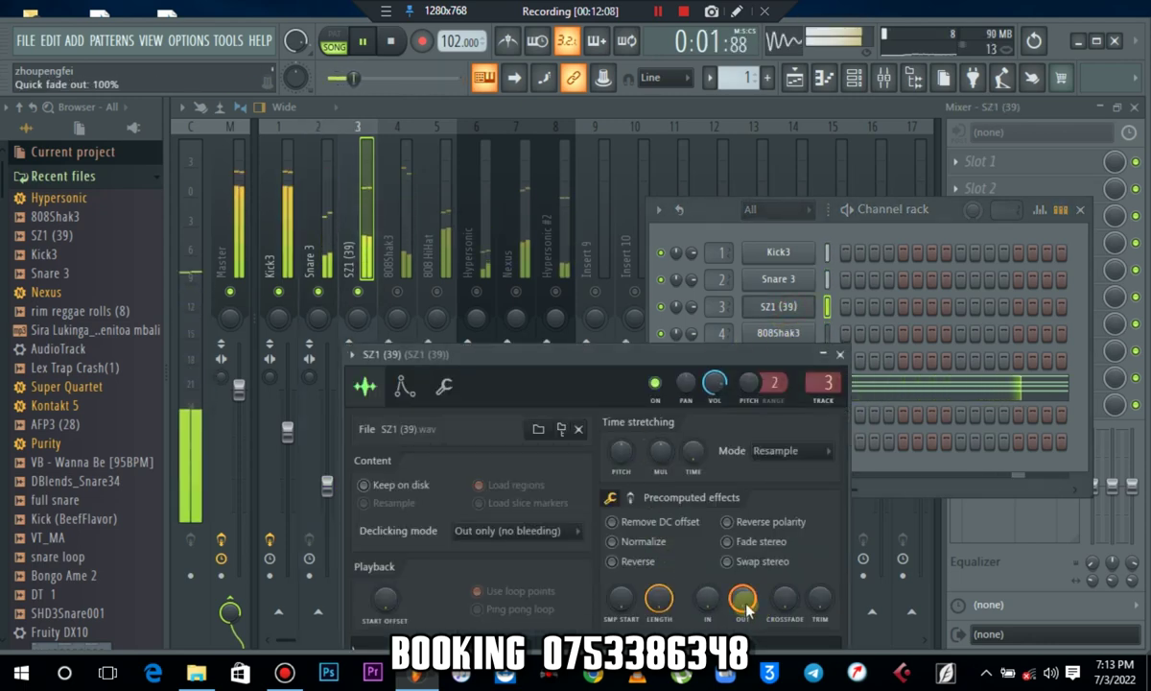
click(840, 355)
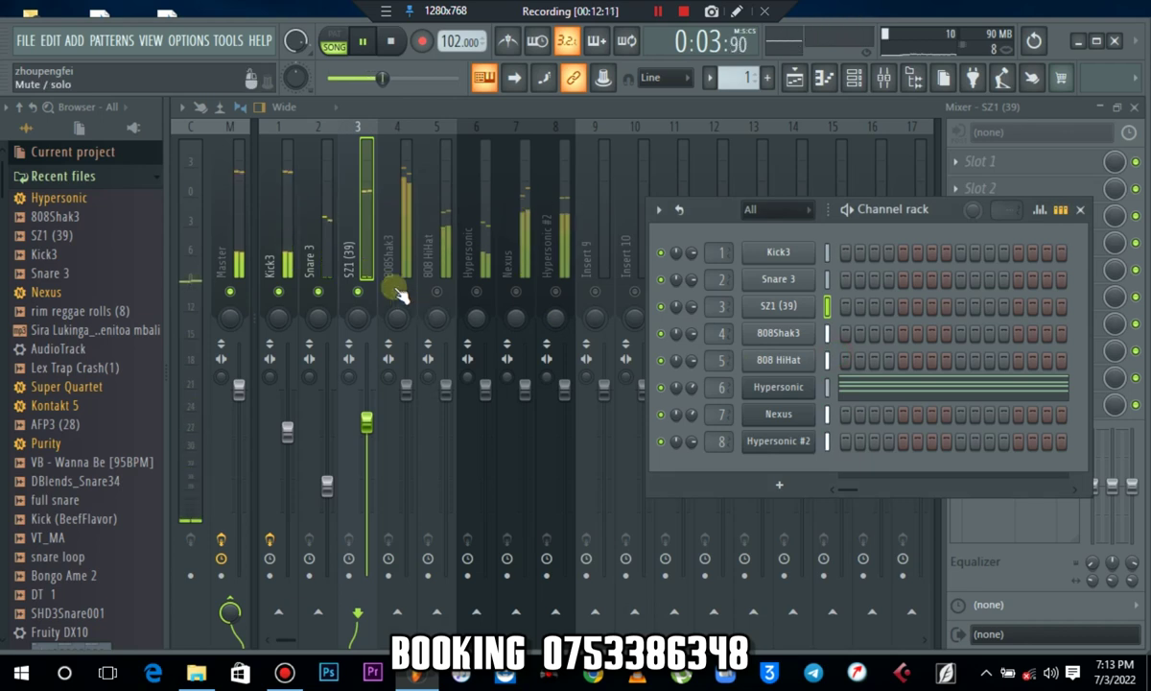
Step: Unmute the 808Shak3 mixer track and lower its fader to about 79%
click(397, 292)
click(400, 251)
drag(407, 388, 406, 429)
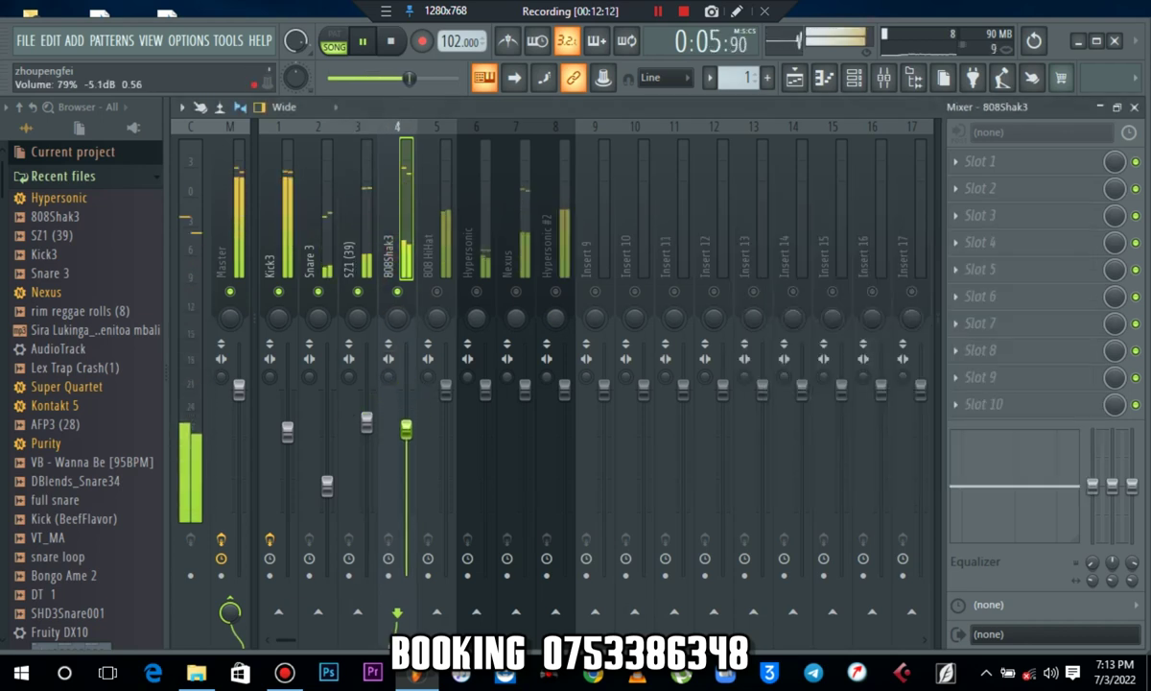
Step: Pan 808Shak3 to the left and 808 HiHat to the right, with 808 HiHat unmuted and its fader lowered
drag(397, 317, 397, 346)
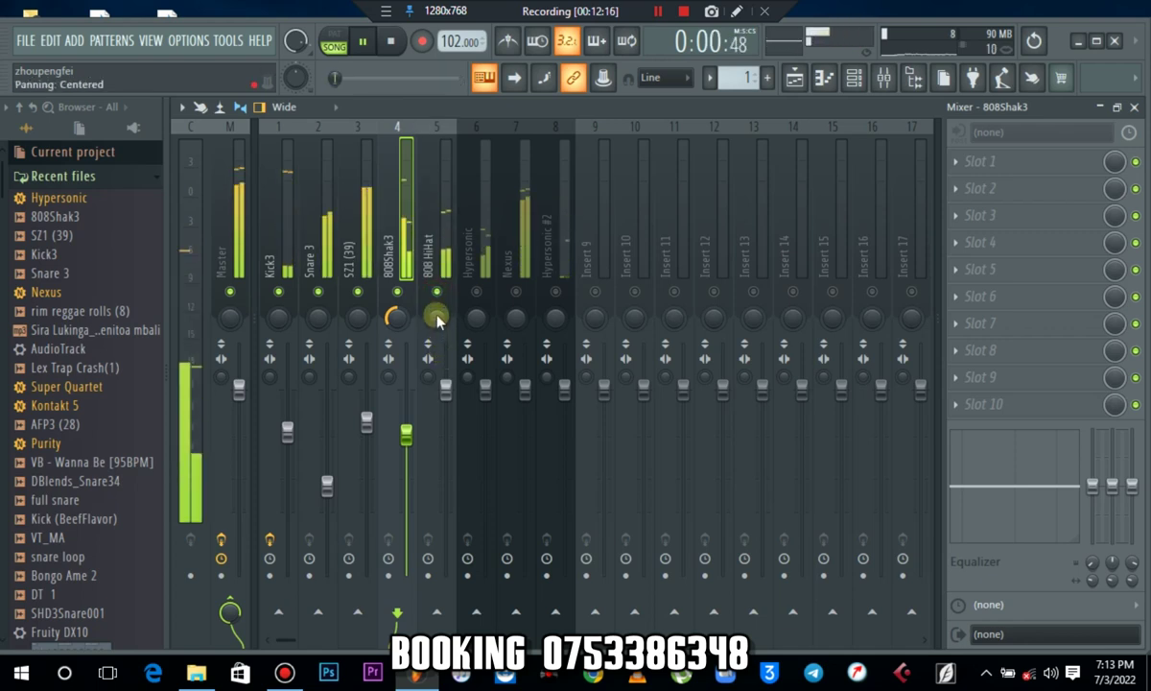
drag(436, 315, 436, 279)
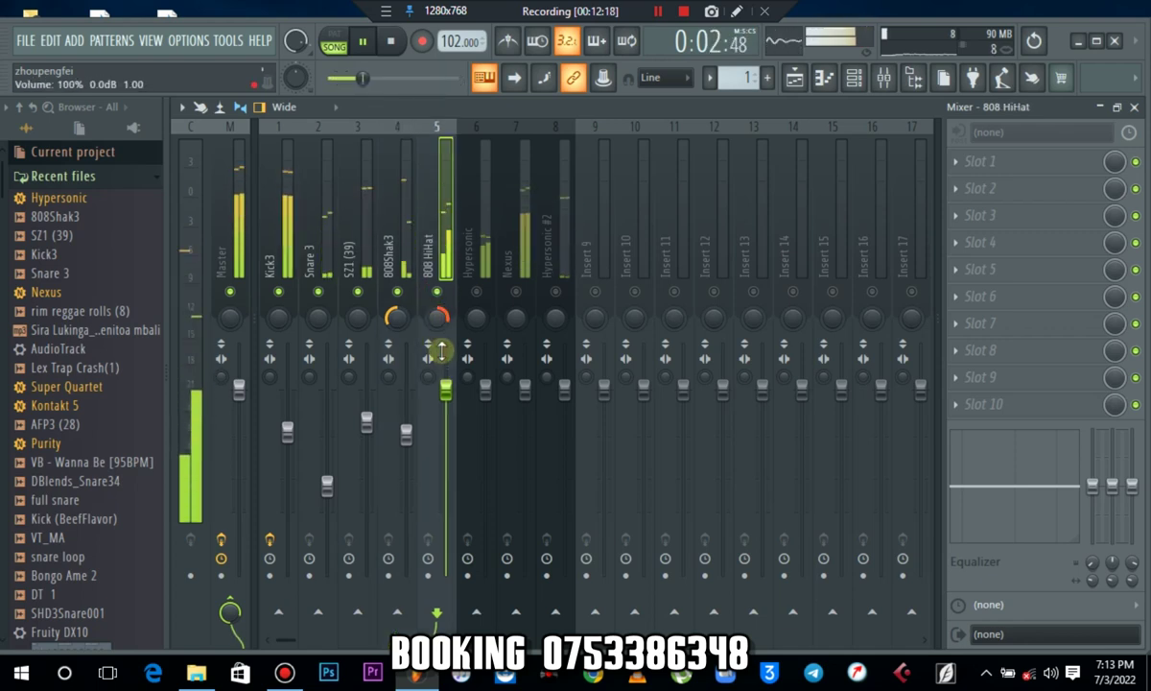
drag(446, 388, 445, 436)
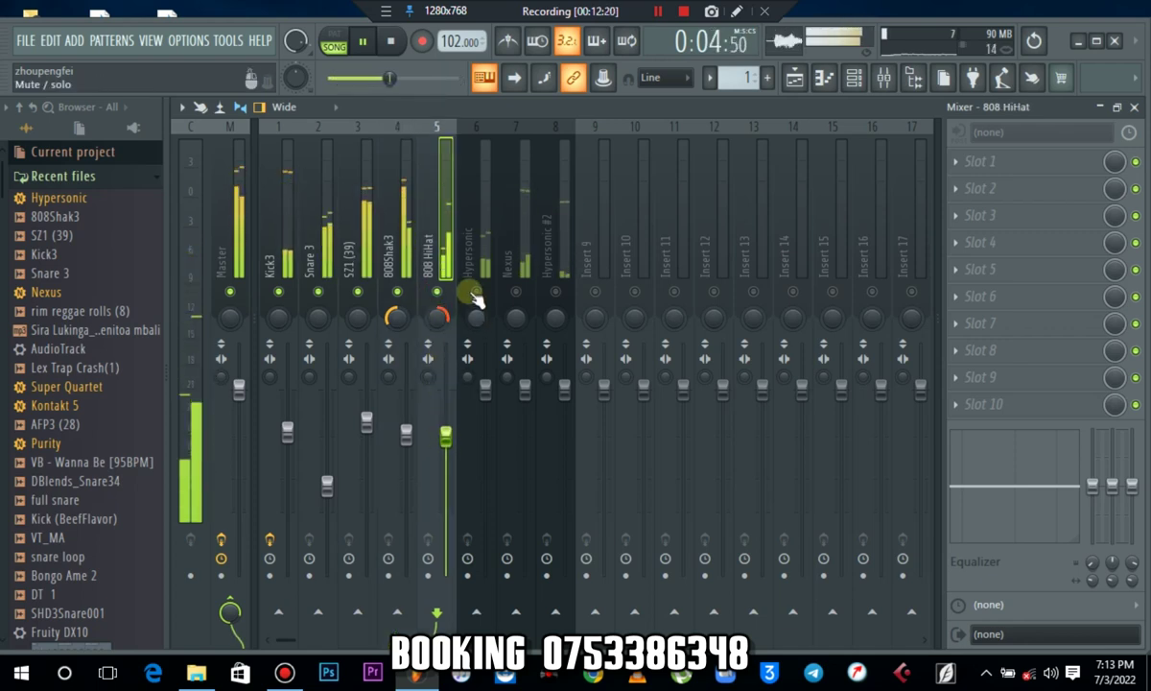
Step: Unmute the Hypersonic mixer track, lower its fader, and add Fruity Stereo Enhancer with the For strings preset to slot 4
drag(486, 387, 486, 420)
click(980, 269)
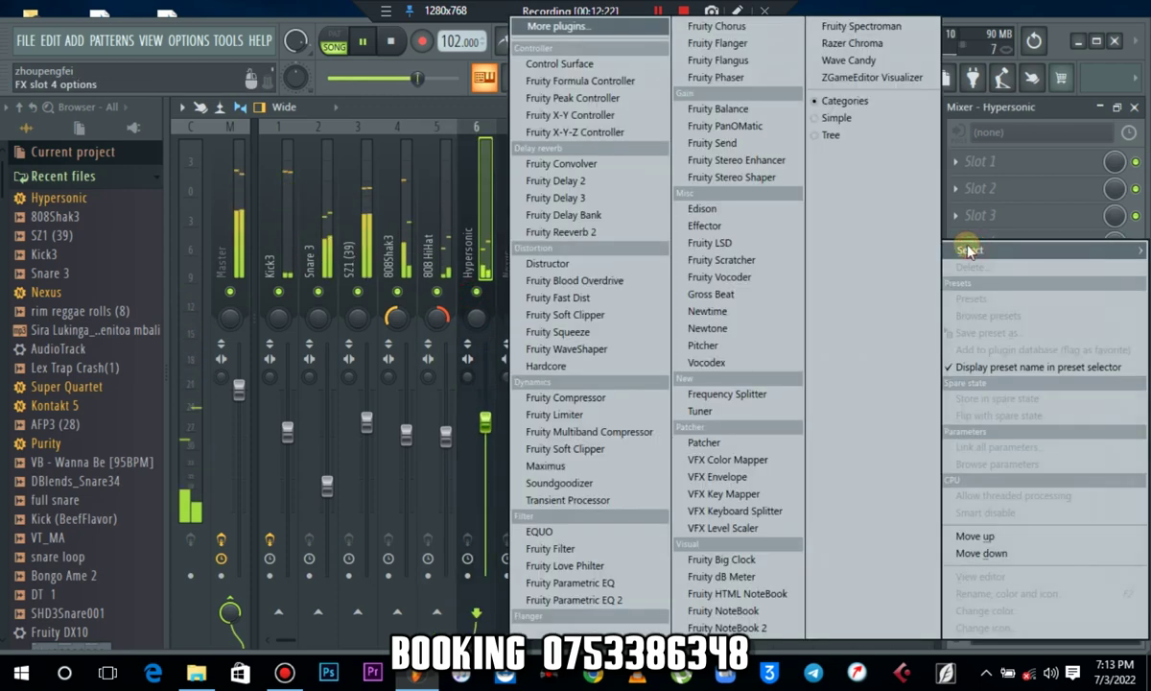
click(703, 160)
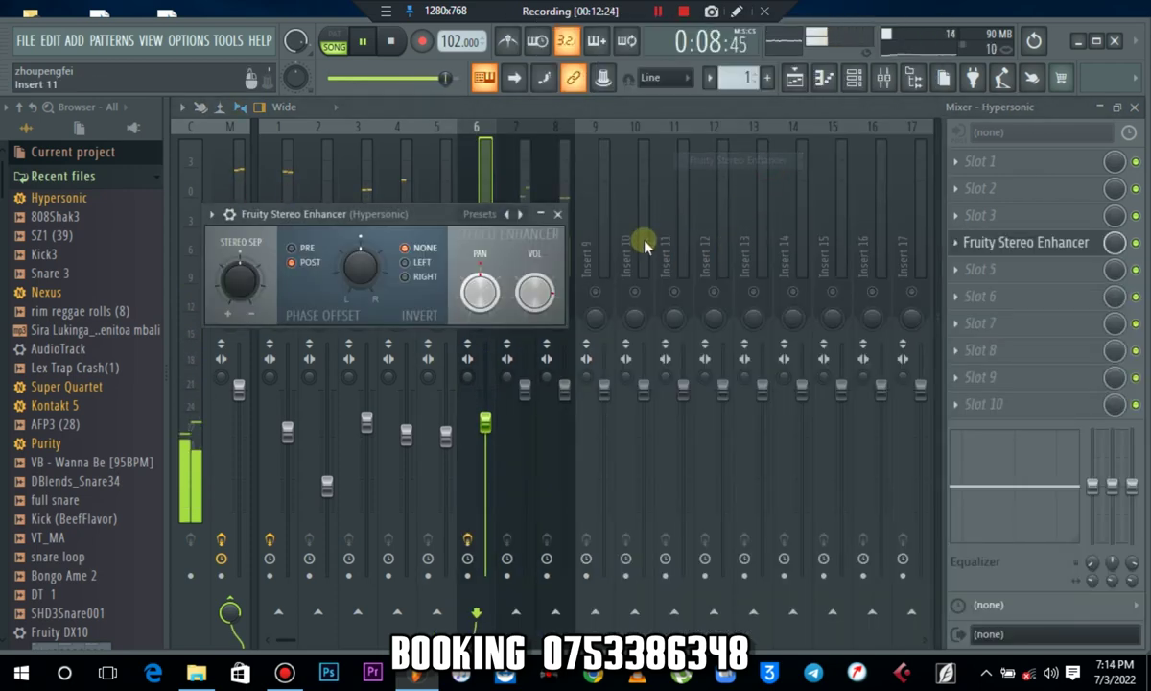
click(519, 213)
click(552, 241)
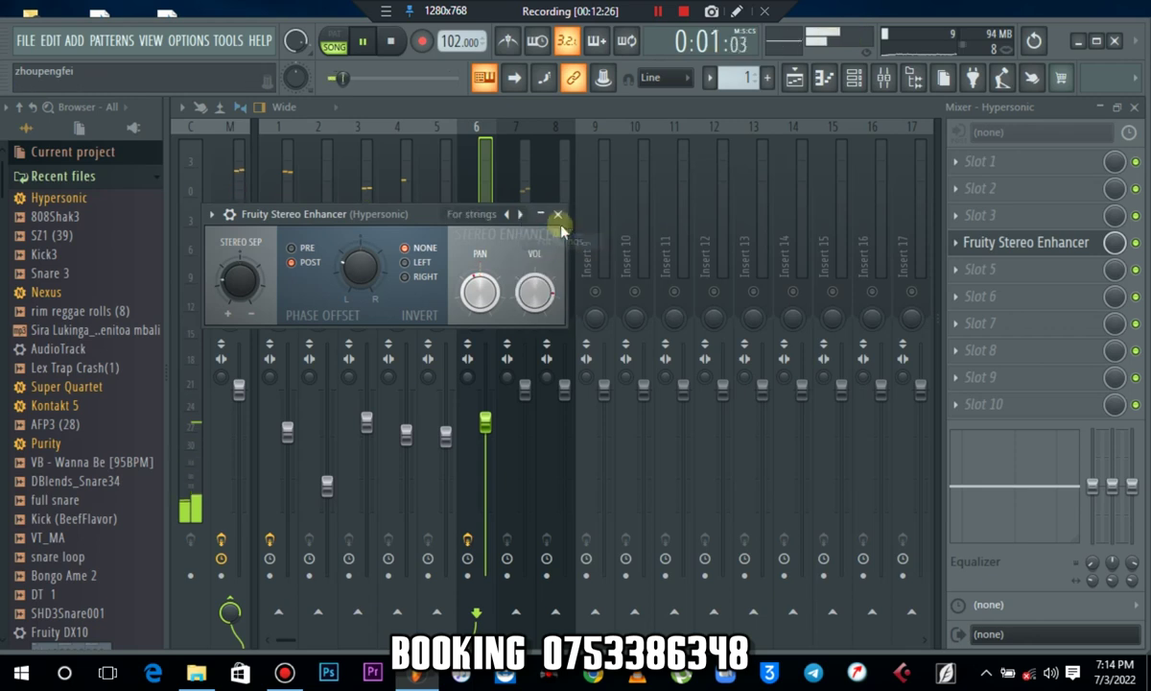
click(557, 214)
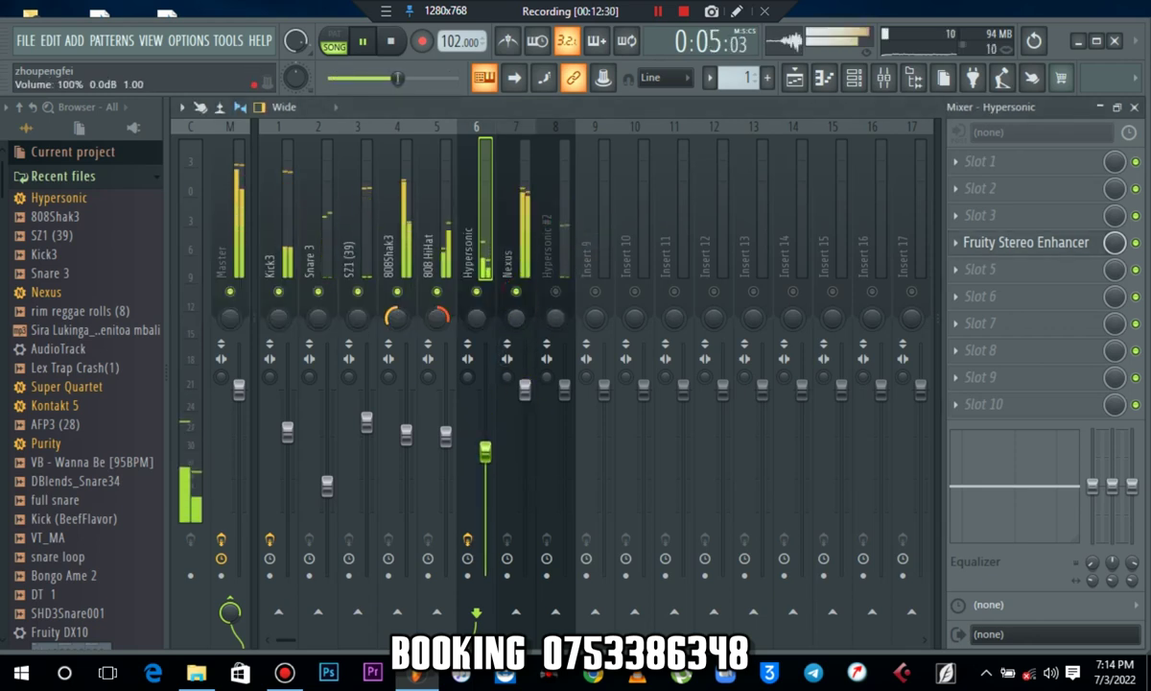
Step: Unmute the Nexus and Hypersonic #2 mixer tracks and lower both faders, with Hypersonic #2 at about 74%
drag(525, 390, 525, 439)
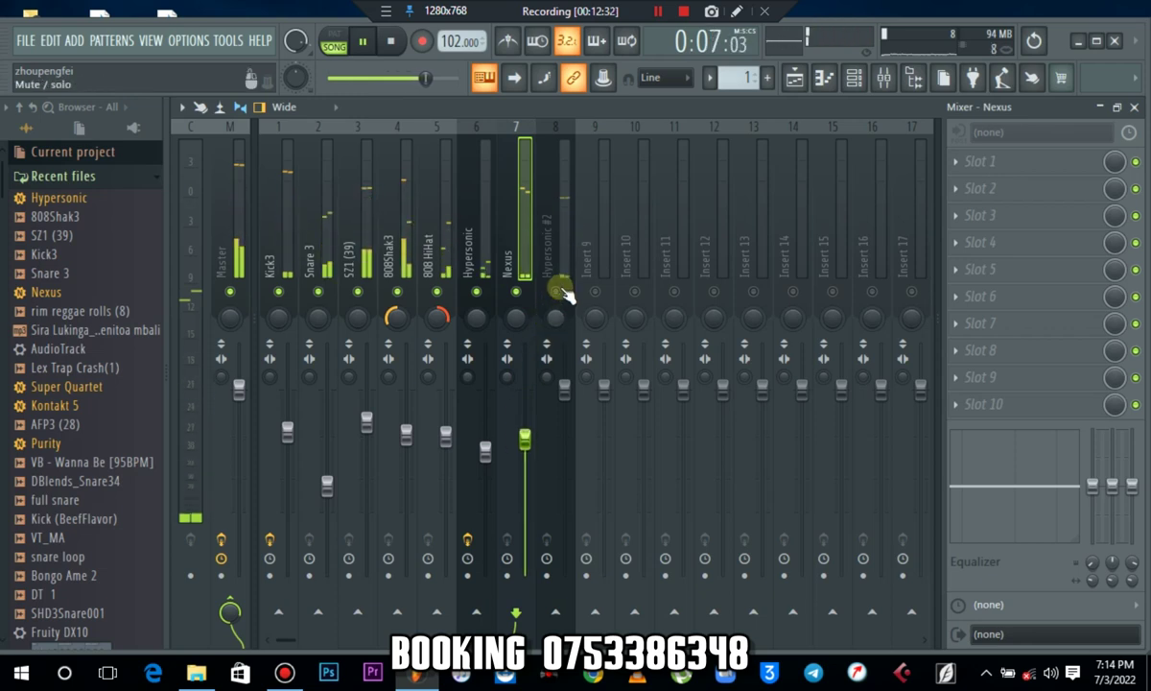
drag(565, 387, 566, 442)
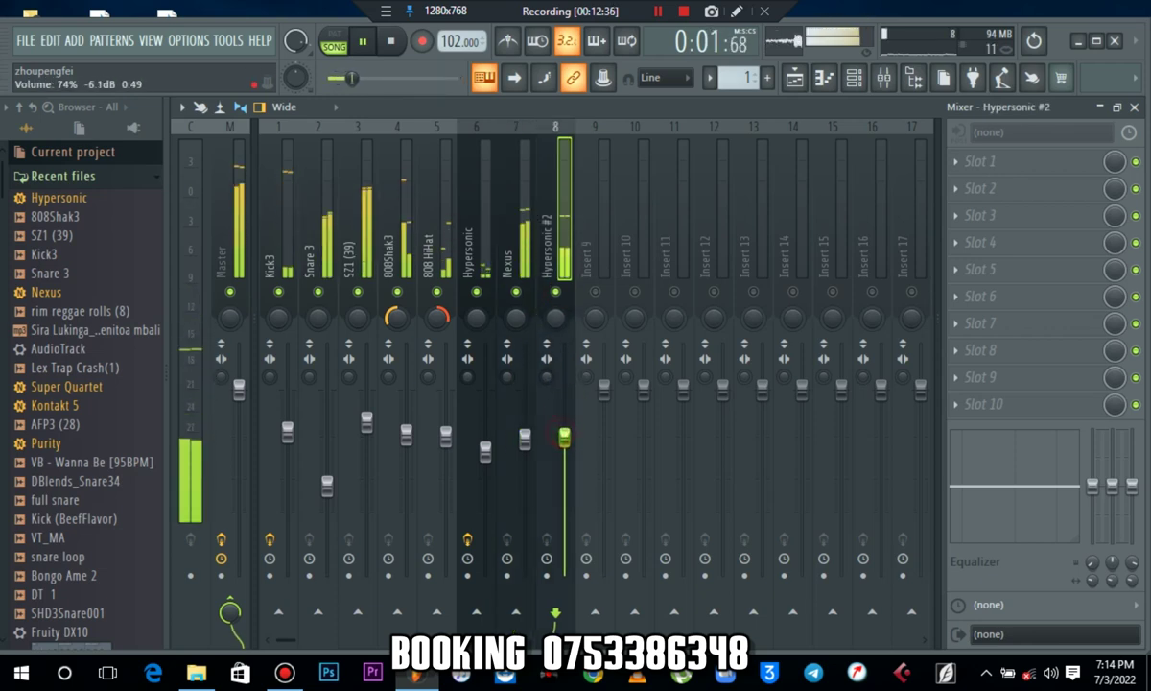
Step: Stop playback and add Fruity Blood Overdrive with the Boost preset to slot 5 of the Master track
click(228, 269)
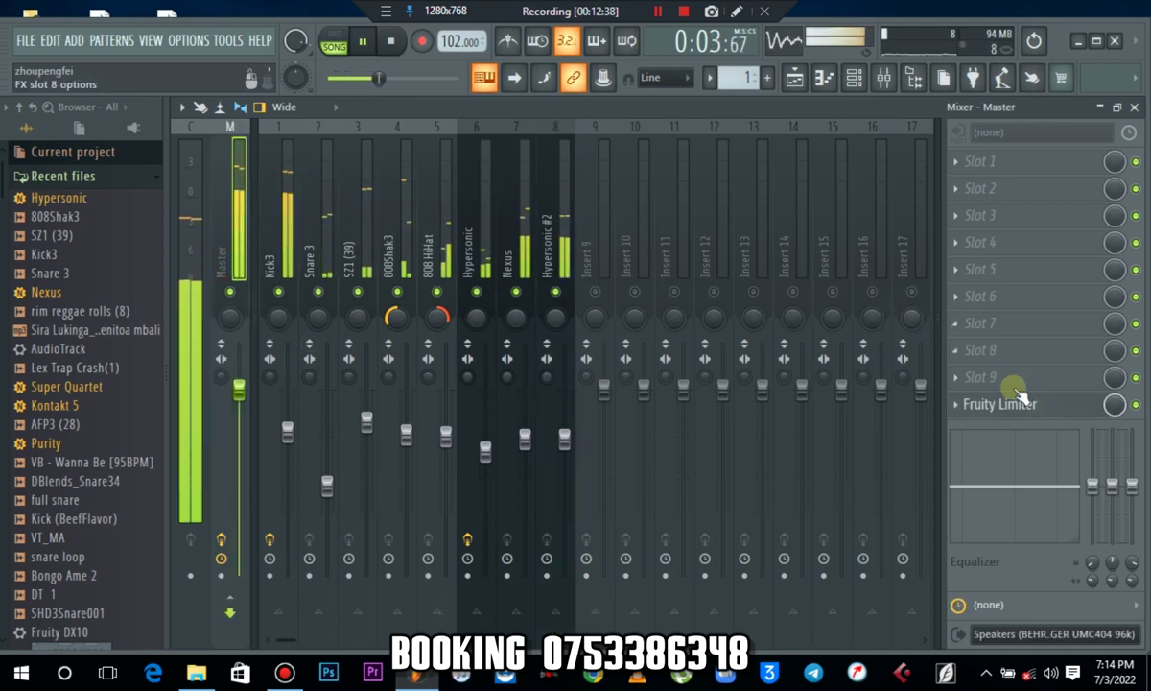
key(space)
click(977, 282)
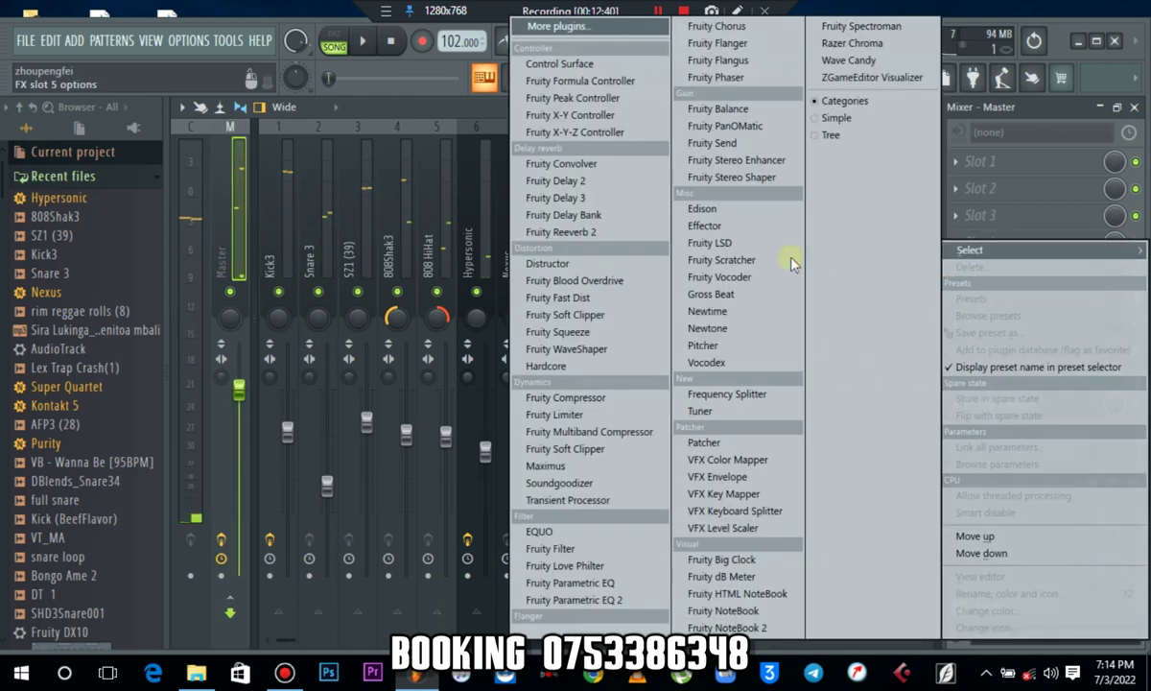
click(606, 284)
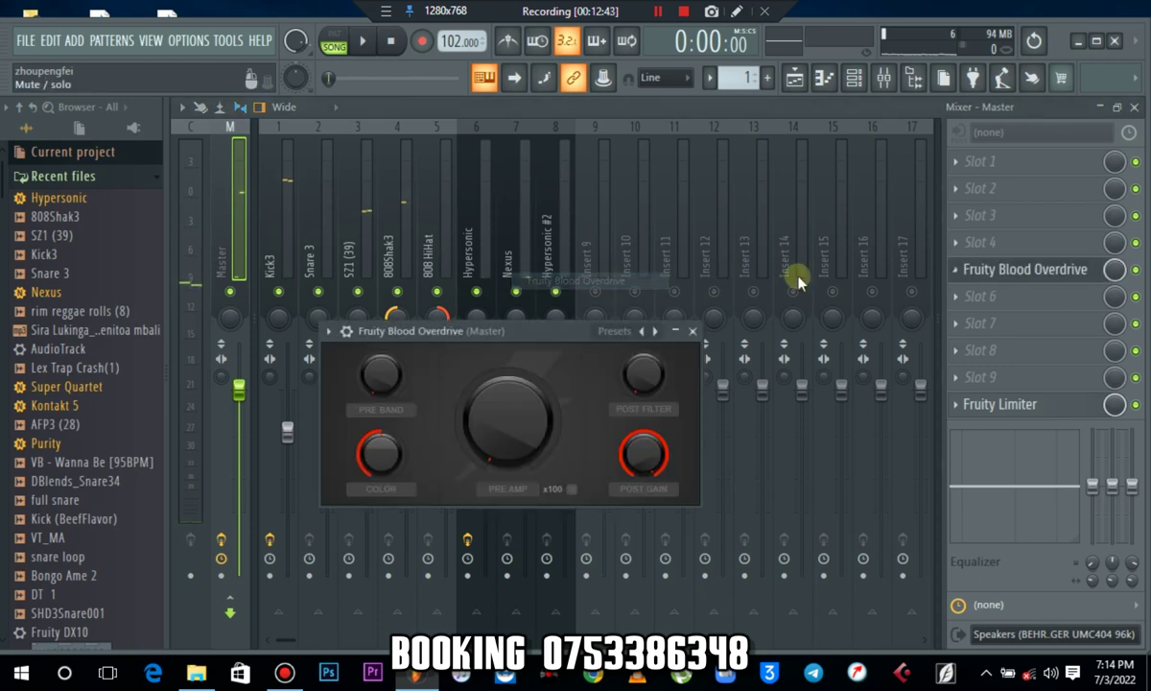
click(656, 332)
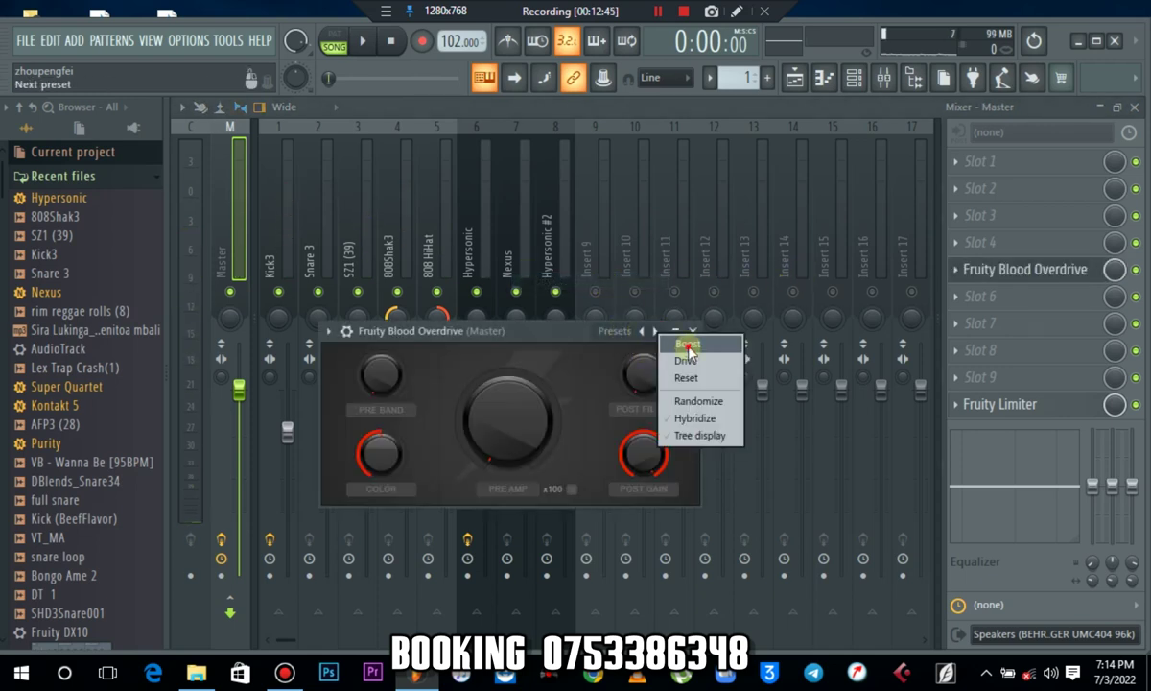
click(688, 344)
Step: Cycle through the Fruity Blood Overdrive presets during playback, settle on Reset, and close the plugin
click(656, 331)
click(656, 331)
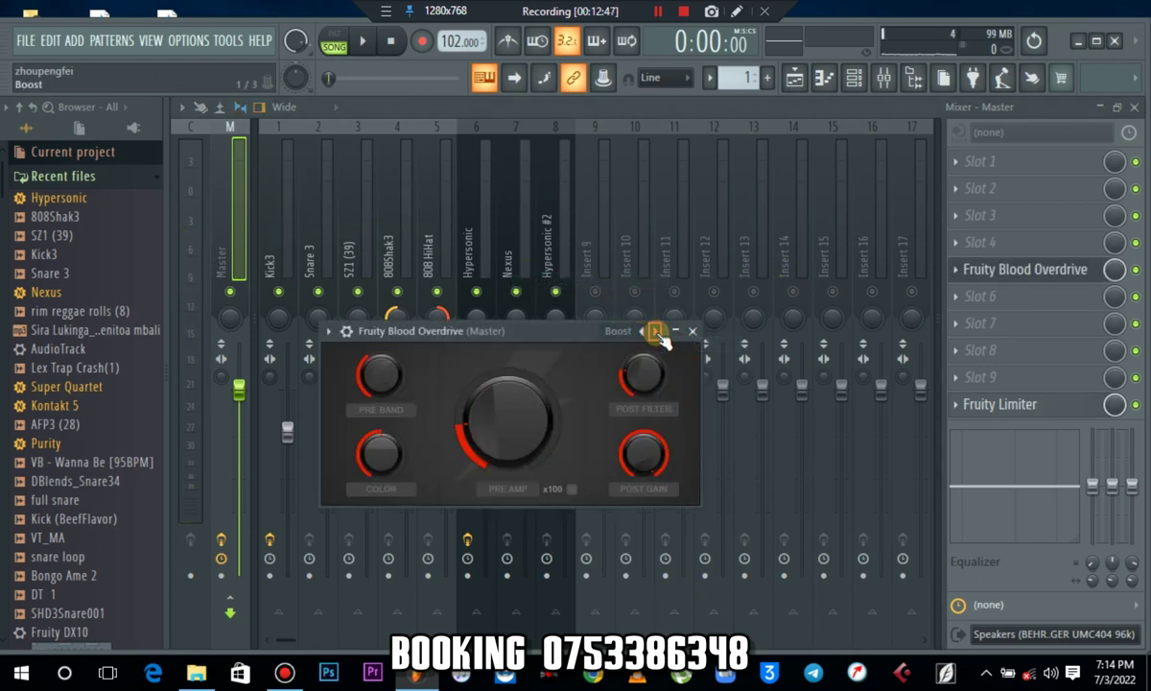
click(657, 331)
key(space)
click(656, 331)
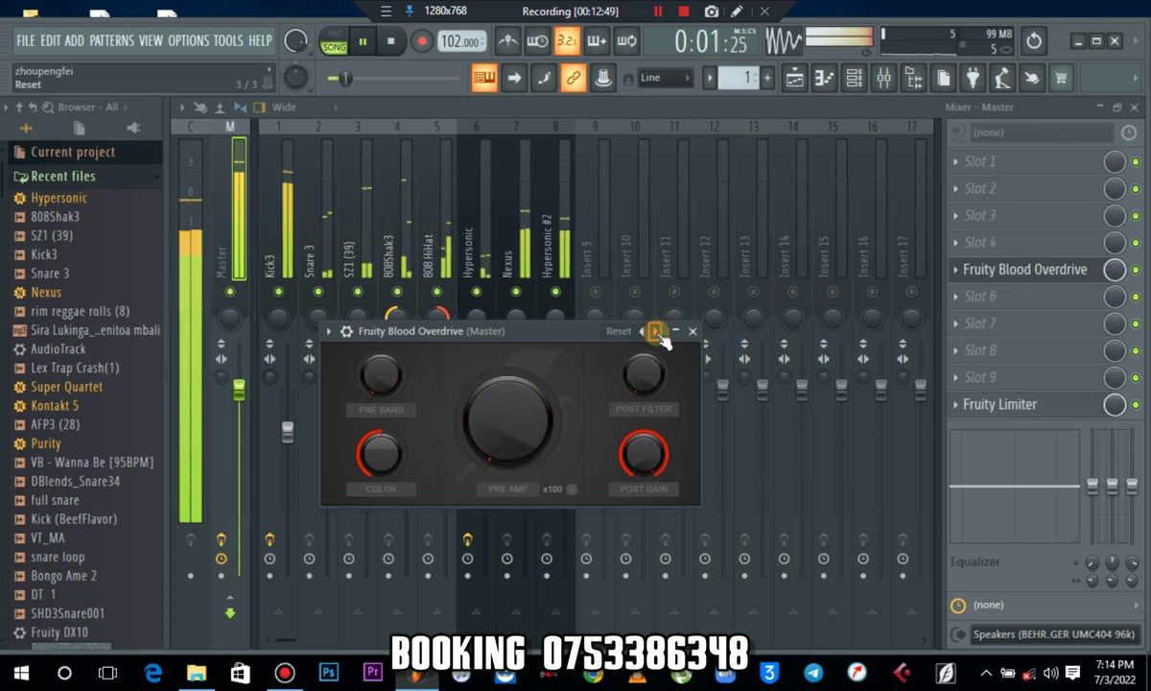
click(656, 331)
click(657, 331)
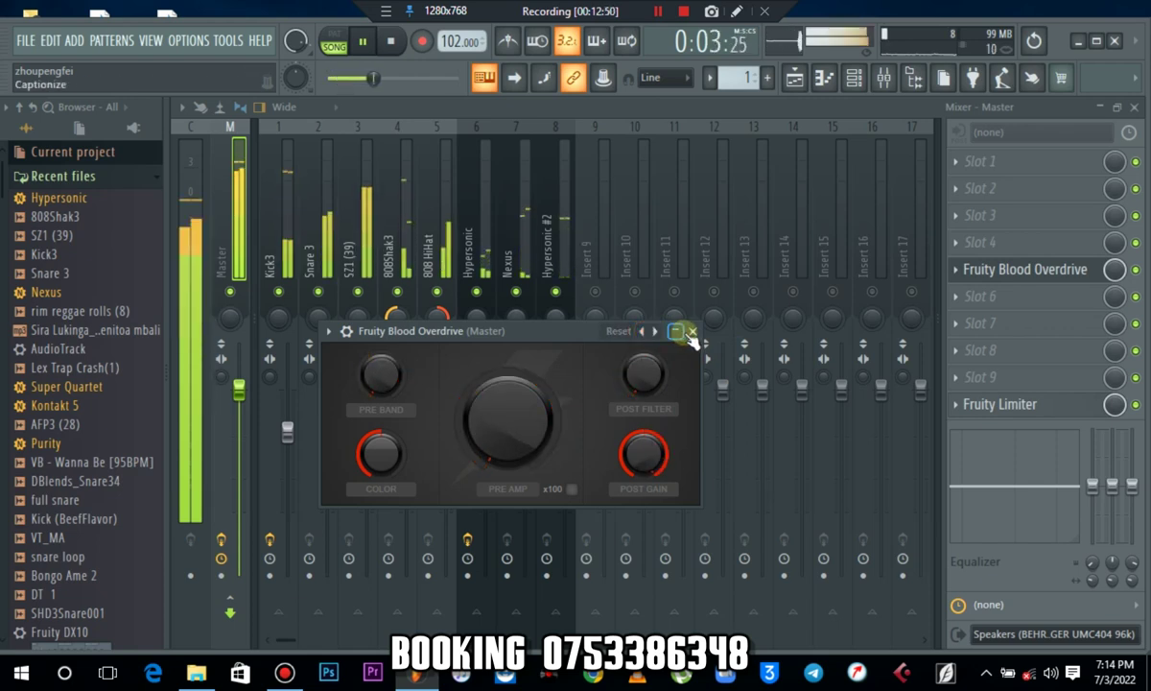
click(690, 331)
Step: Toggle Fruity Blood Overdrive on the Master for comparison, and disable Fruity Limiter in slot 10
click(1136, 271)
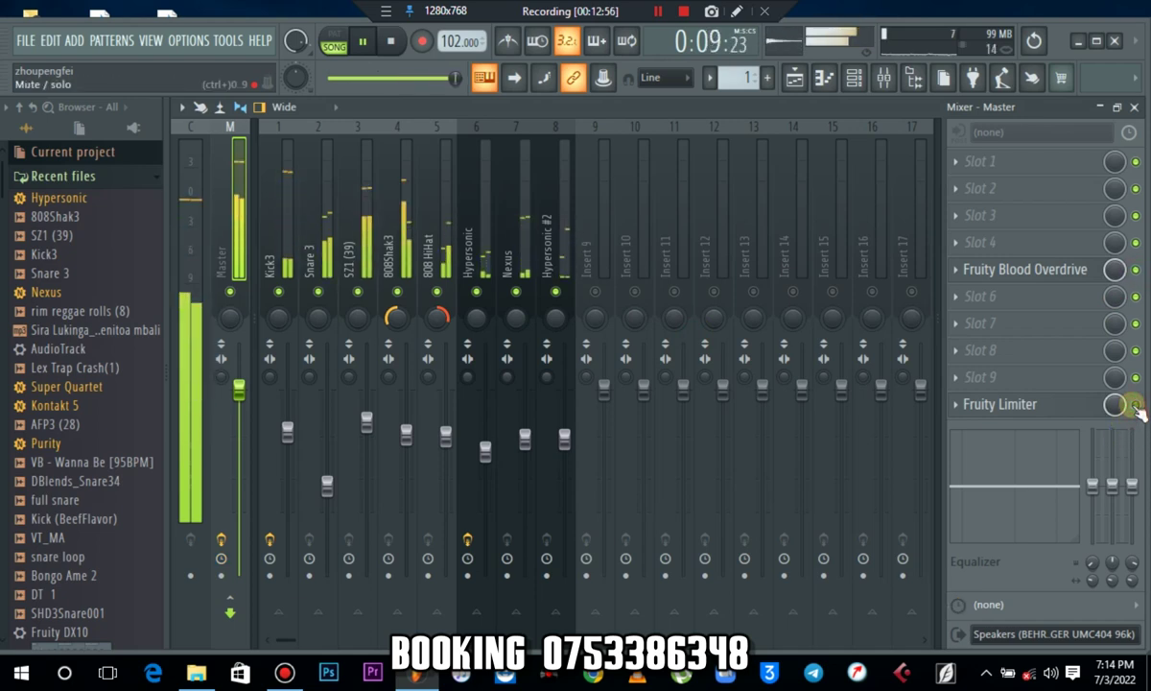
click(1136, 404)
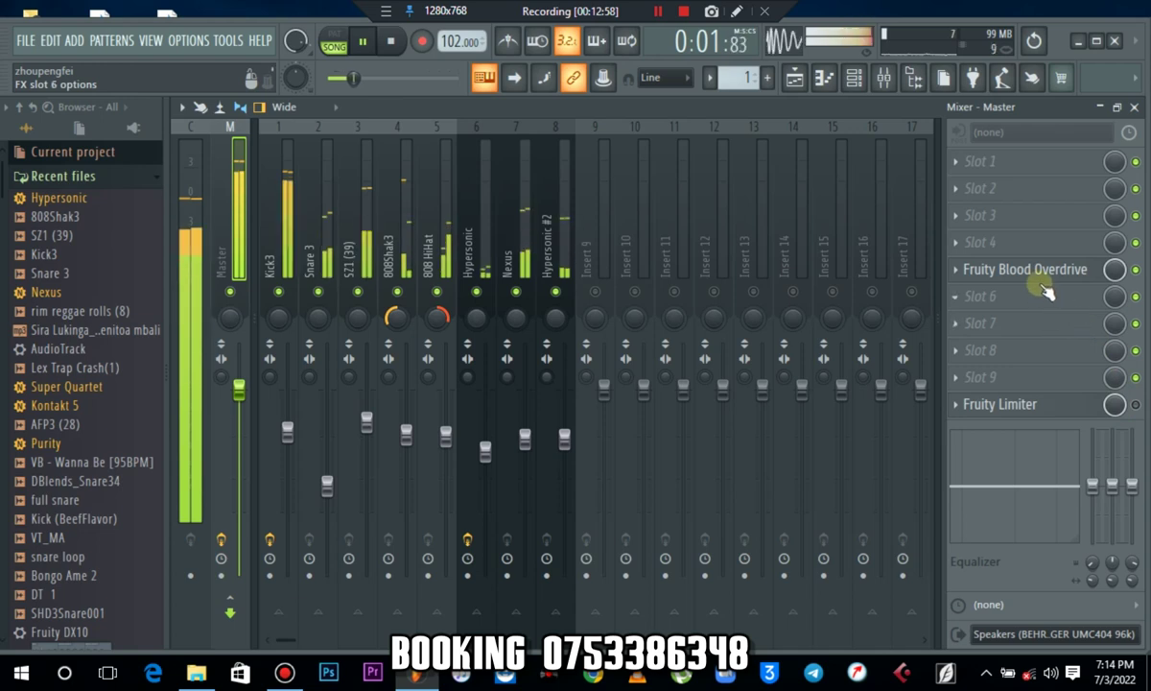
key(space)
Step: Add Maximus to the Master track and place it in slot 5, directly below Fruity Blood Overdrive
click(954, 221)
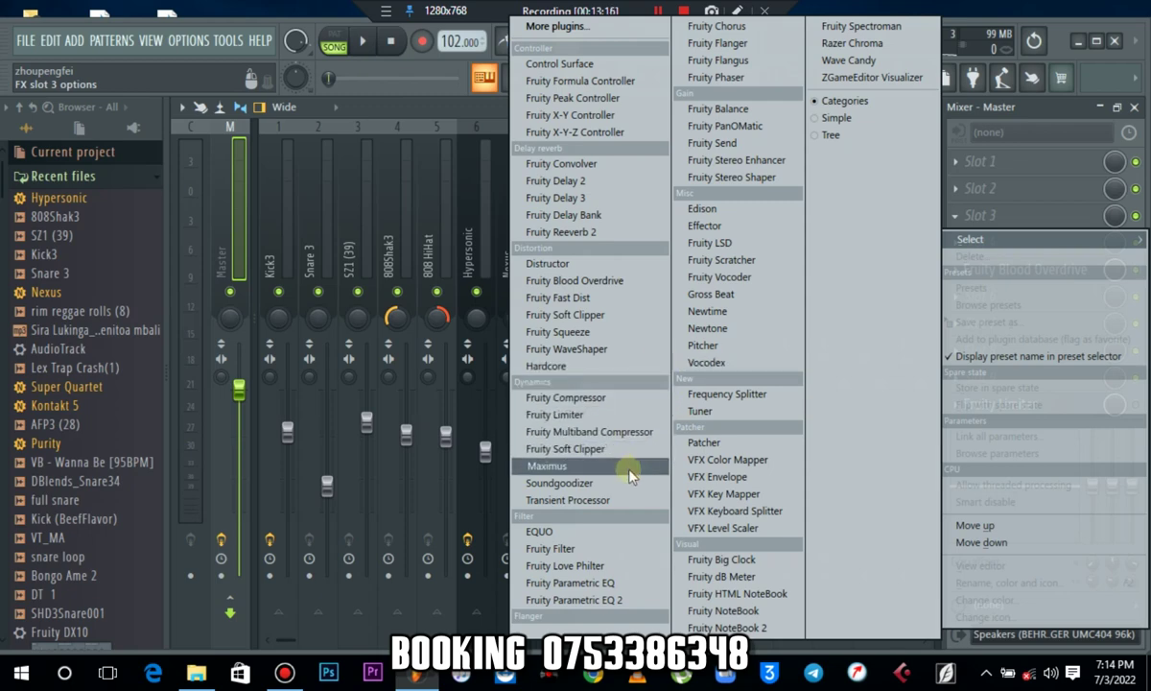
click(585, 470)
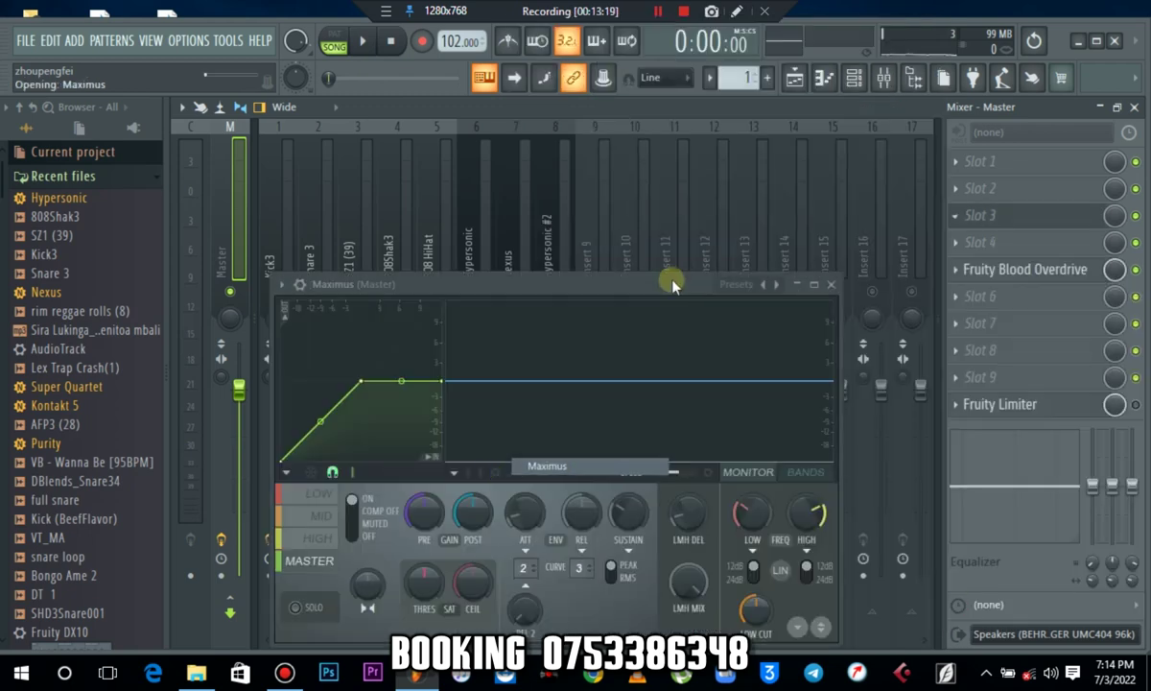
drag(648, 278, 607, 178)
drag(1087, 230, 1060, 275)
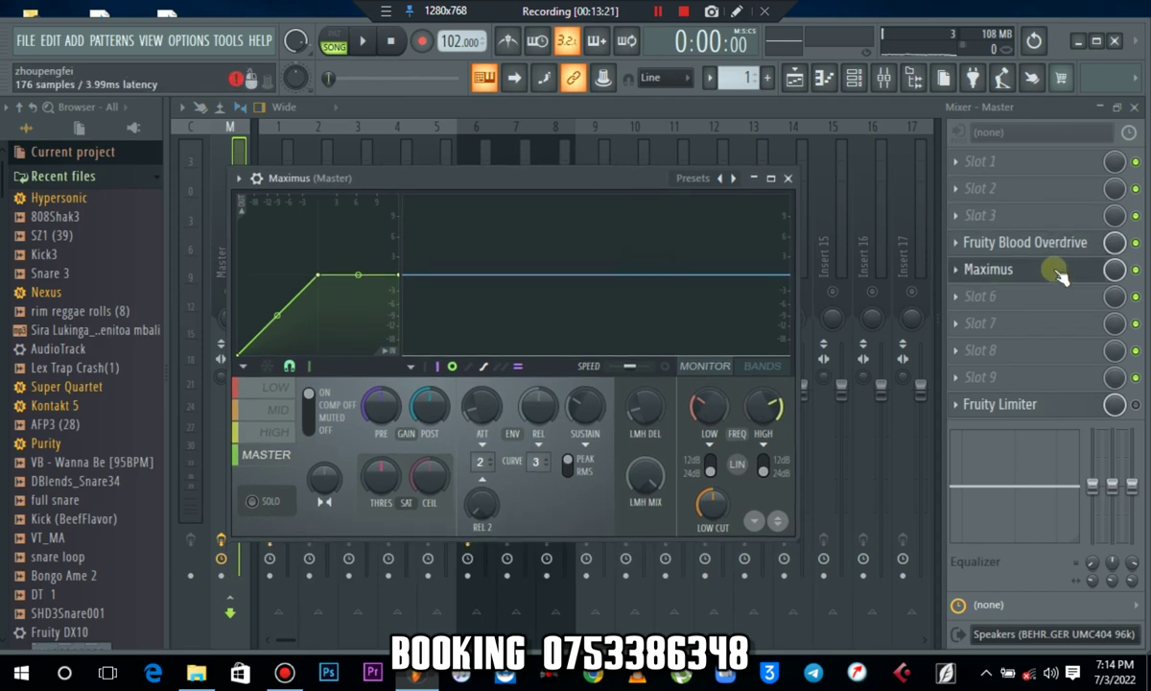
Step: Load the Clear master RMS preset in Maximus during playback, close the plugin, and stop the song
key(space)
click(733, 177)
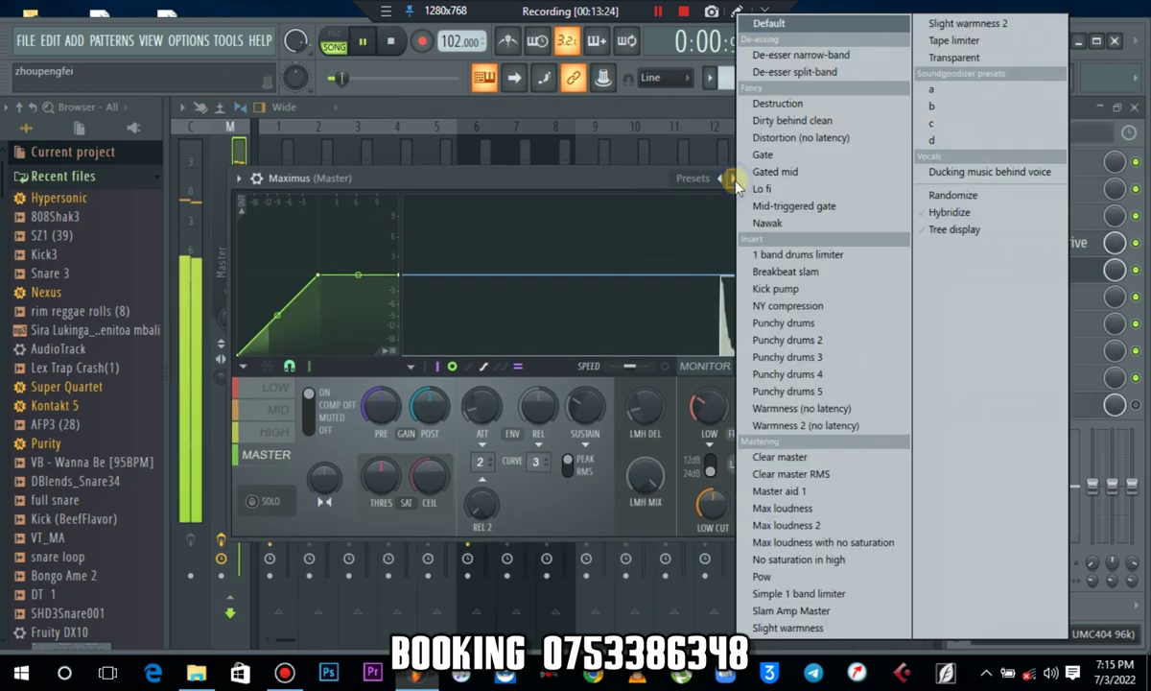
click(824, 473)
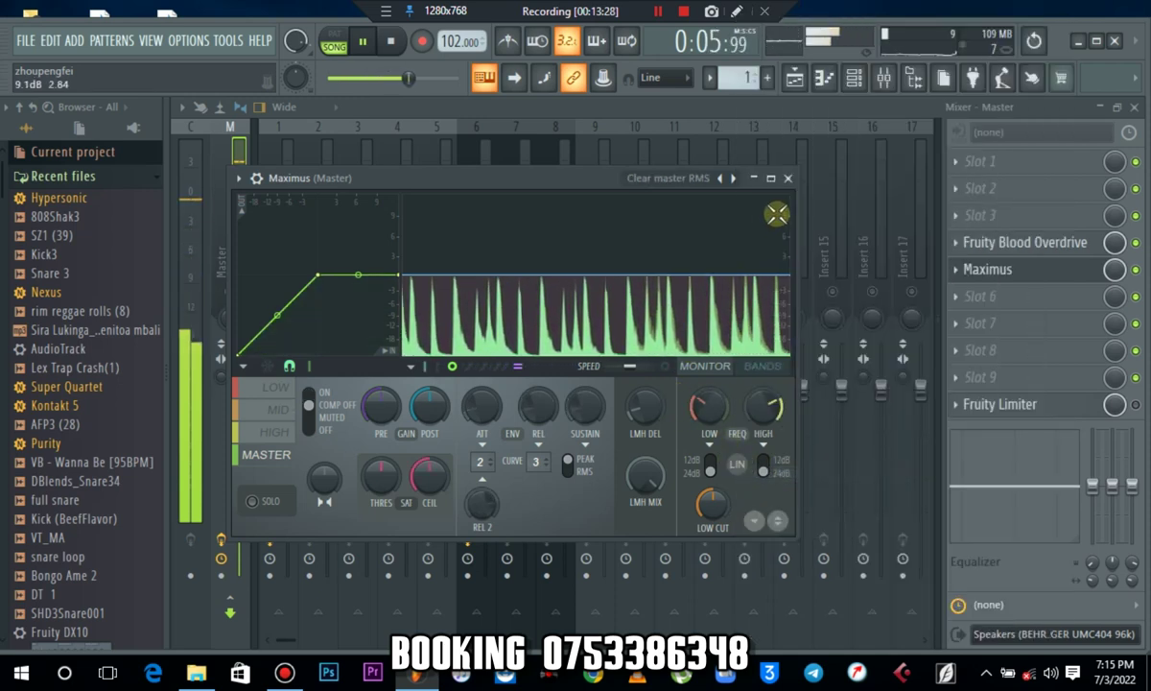
click(788, 180)
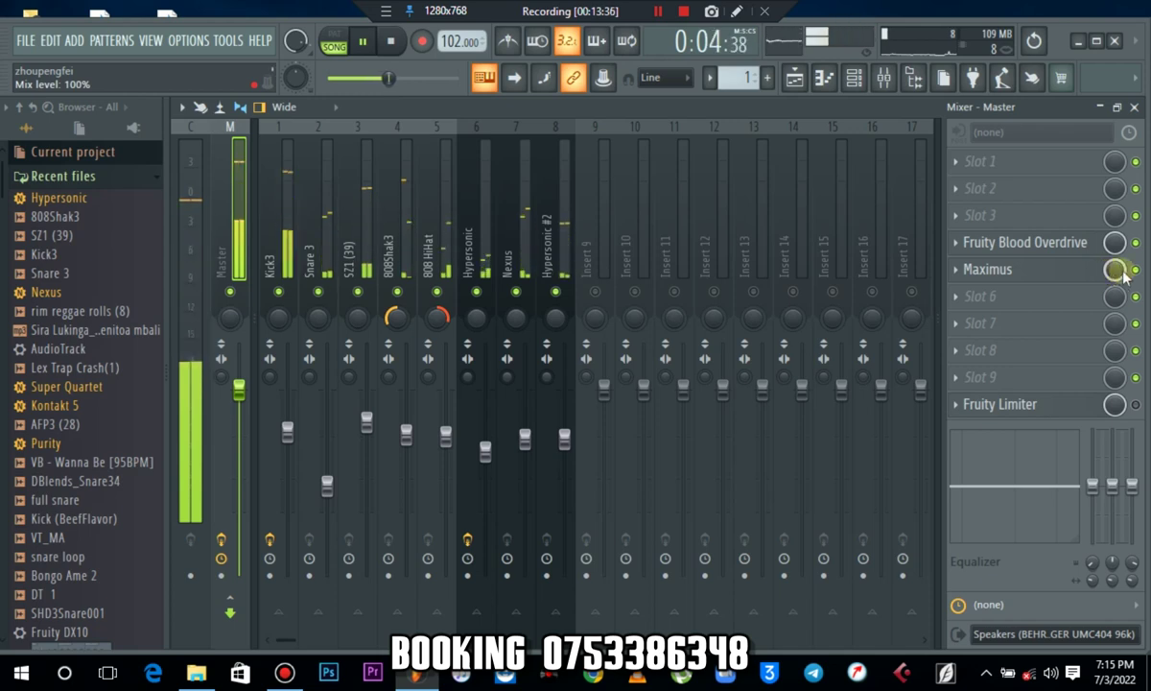
key(space)
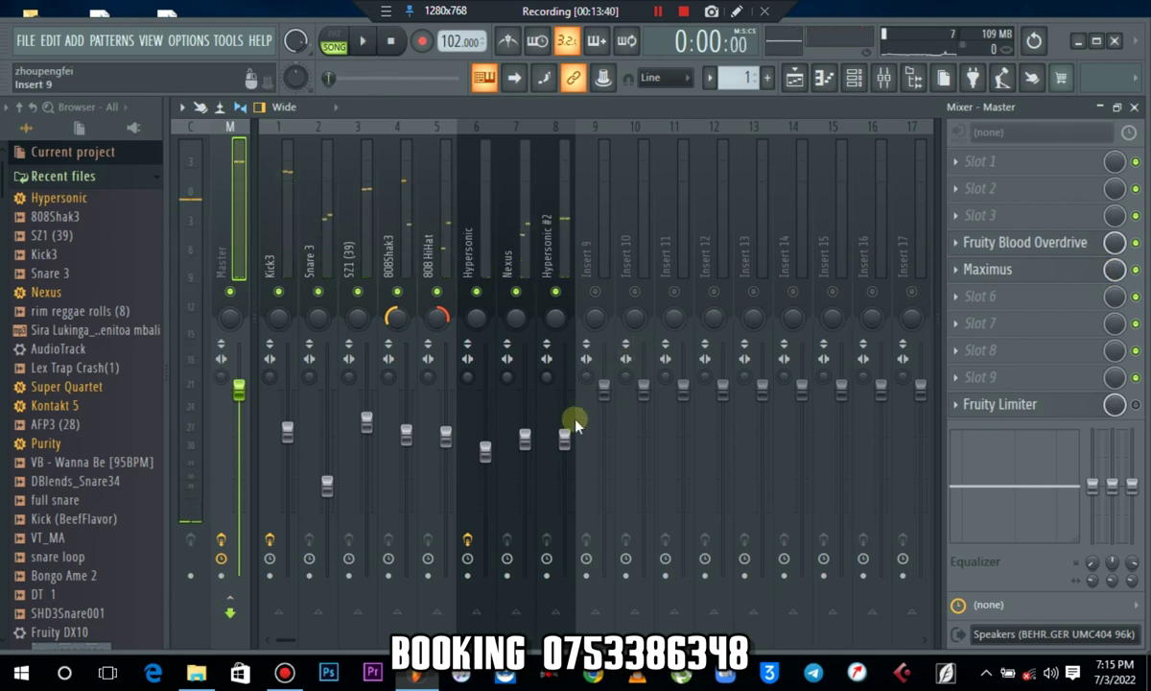
Step: Raise the Hypersonic #2 fader to about 81%, and slightly raise the Kick3 and SZ1 (39) faders while the song plays
mouse_move(564, 440)
mouse_down()
mouse_move(564, 413)
mouse_move(564, 423)
mouse_up()
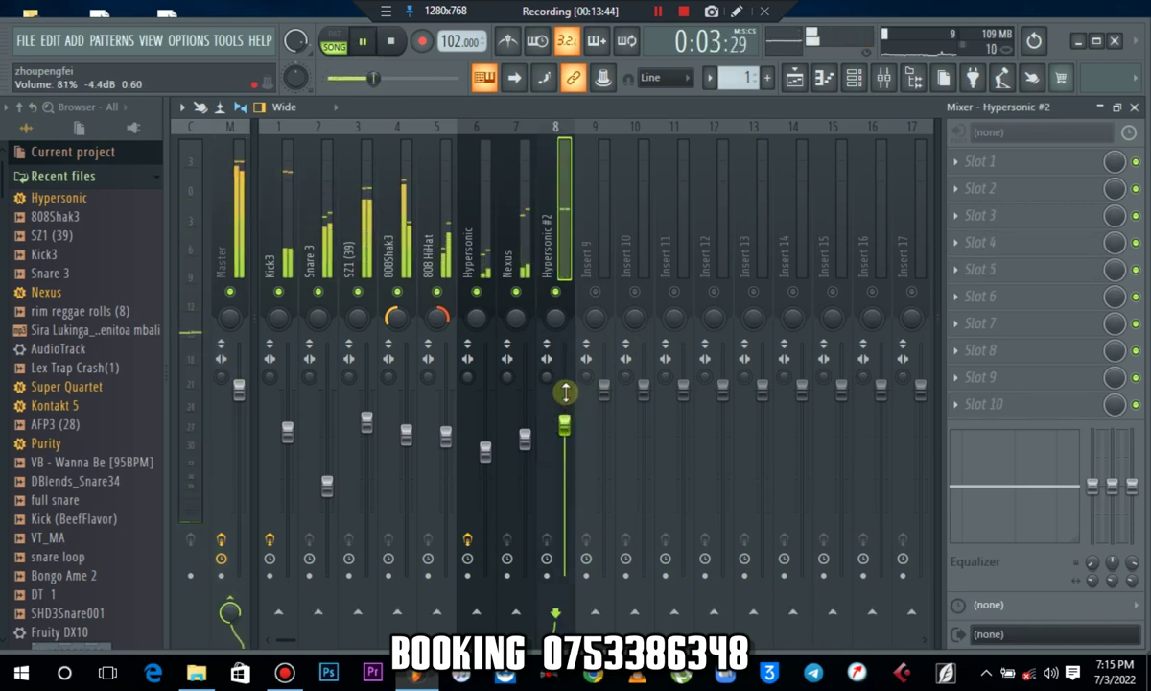
click(224, 261)
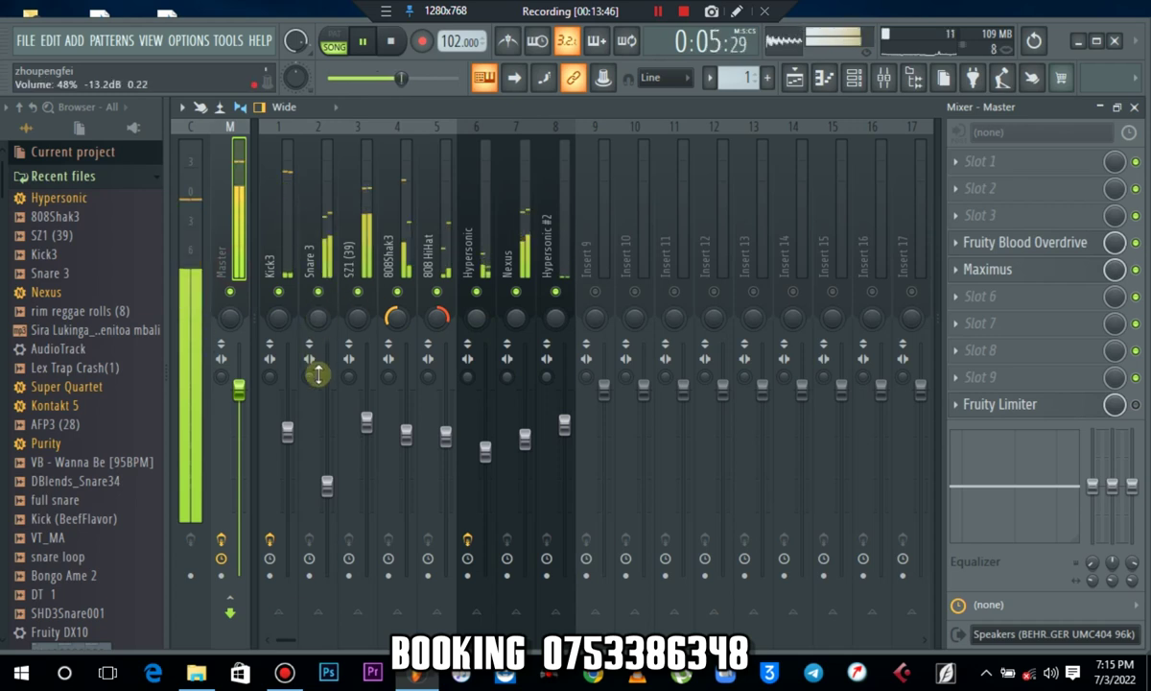
drag(288, 433, 287, 422)
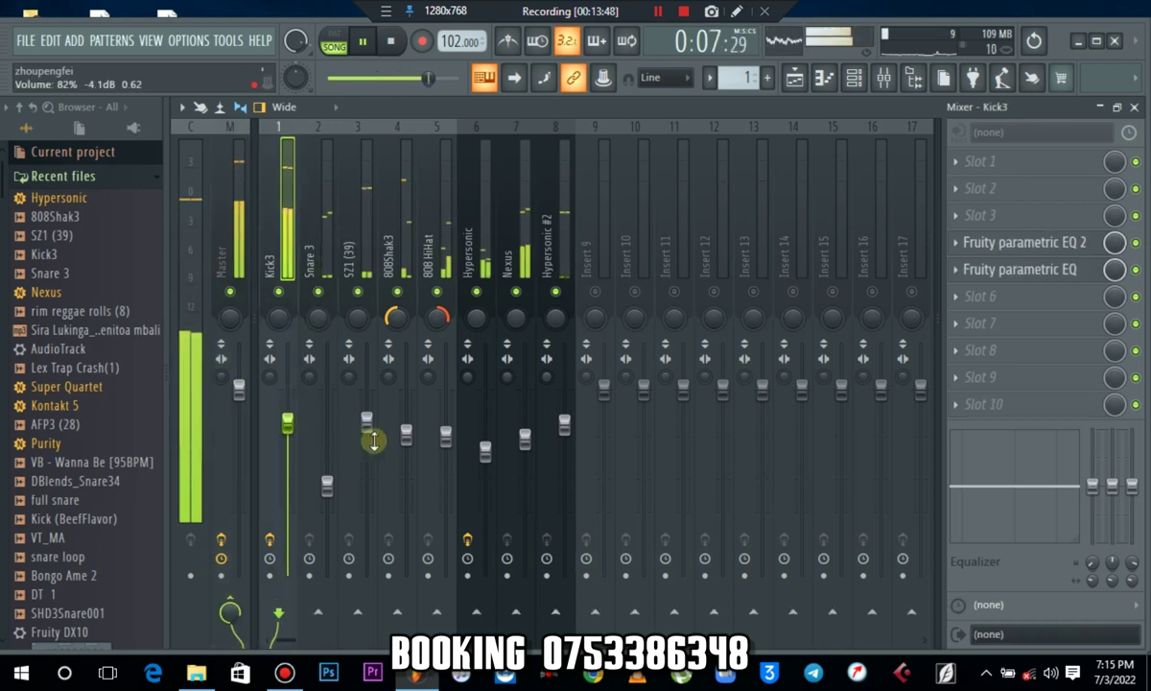
drag(366, 422, 366, 410)
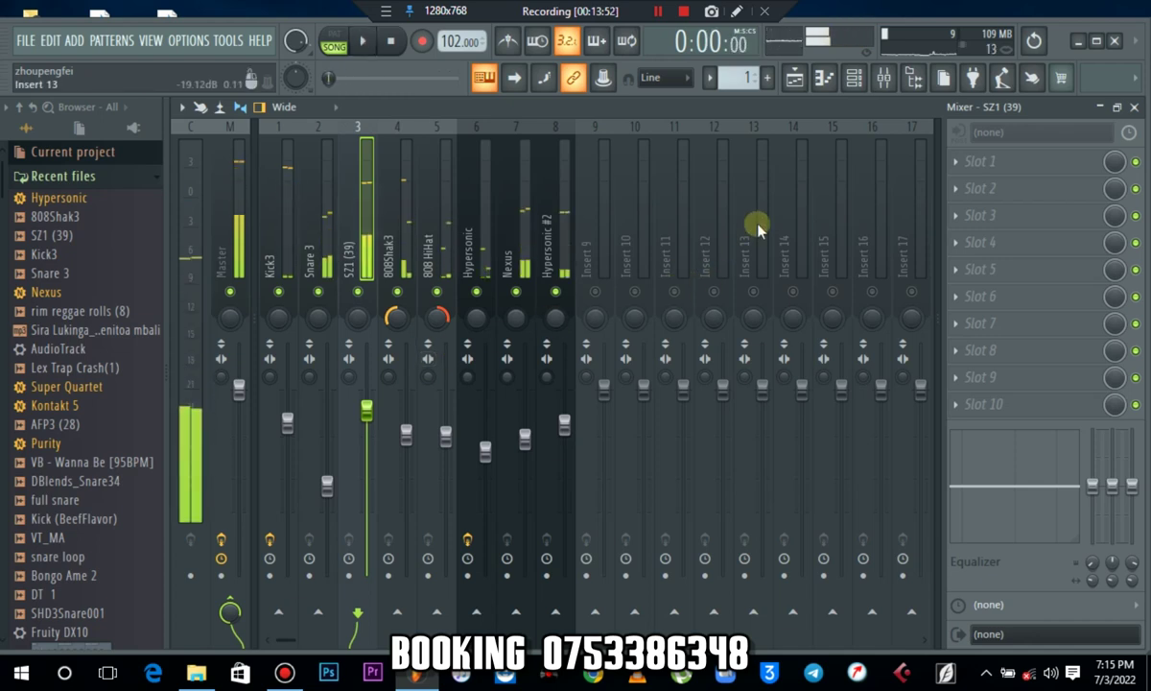
key(space)
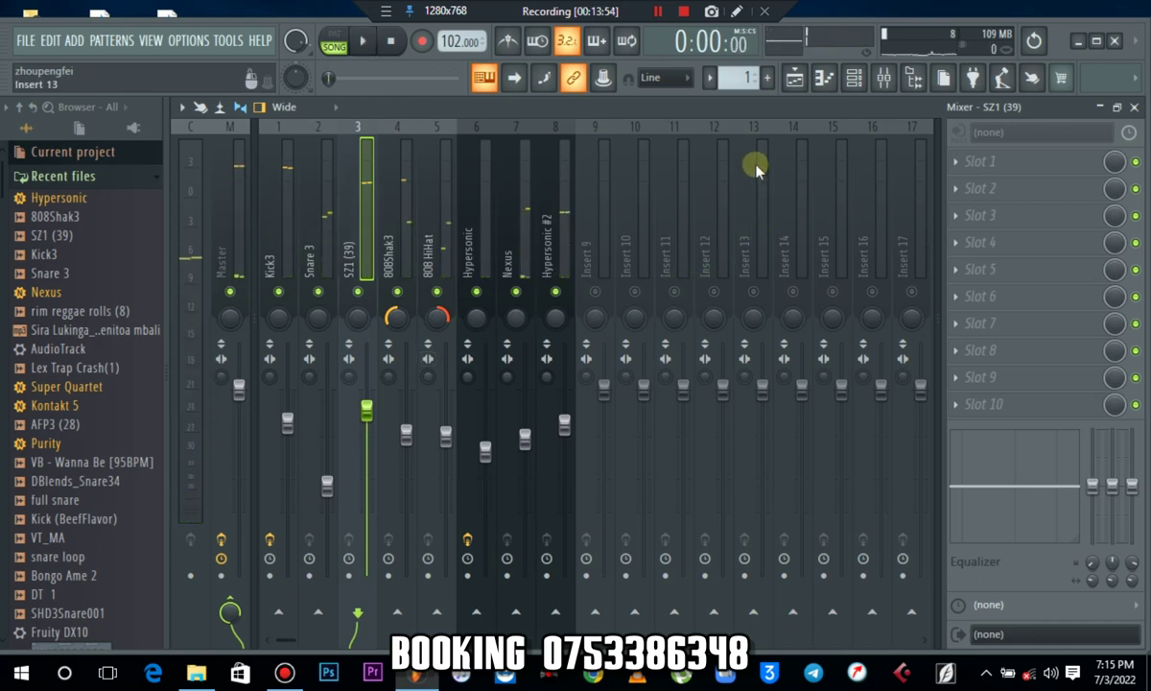